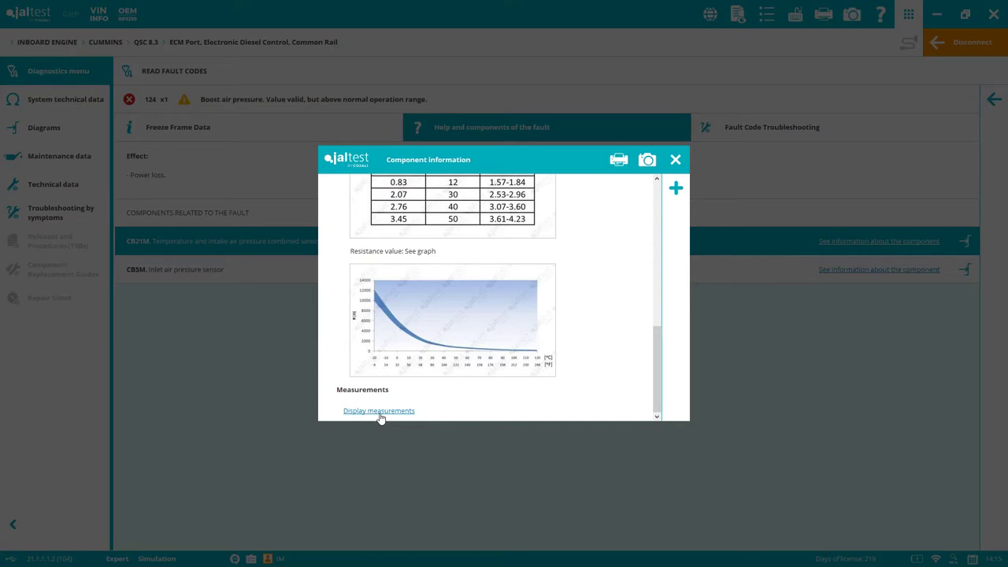
- Close the component information and examine the CB21M temperature and intake air pressure combined sensor in its wiring diagram
click(670, 160)
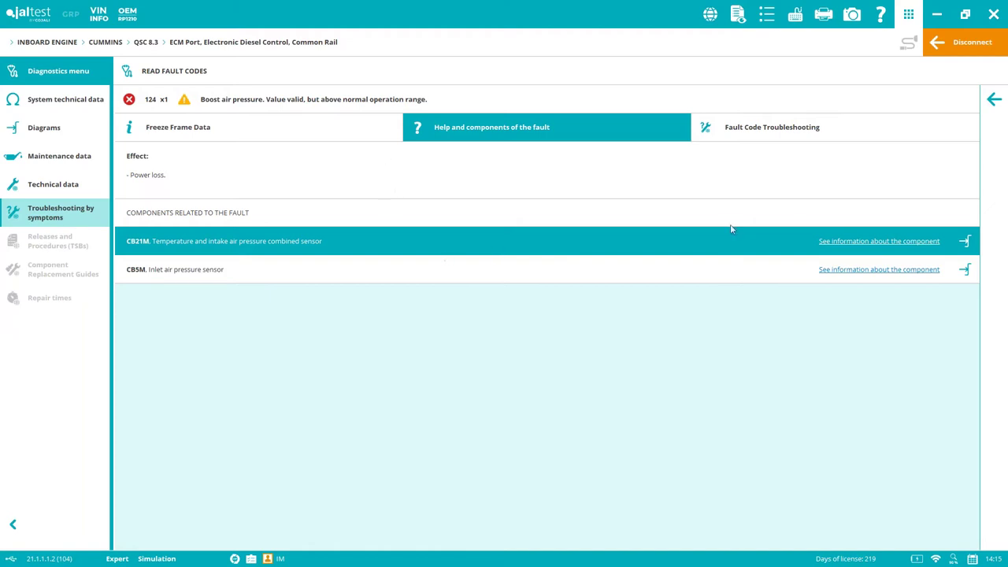
click(966, 242)
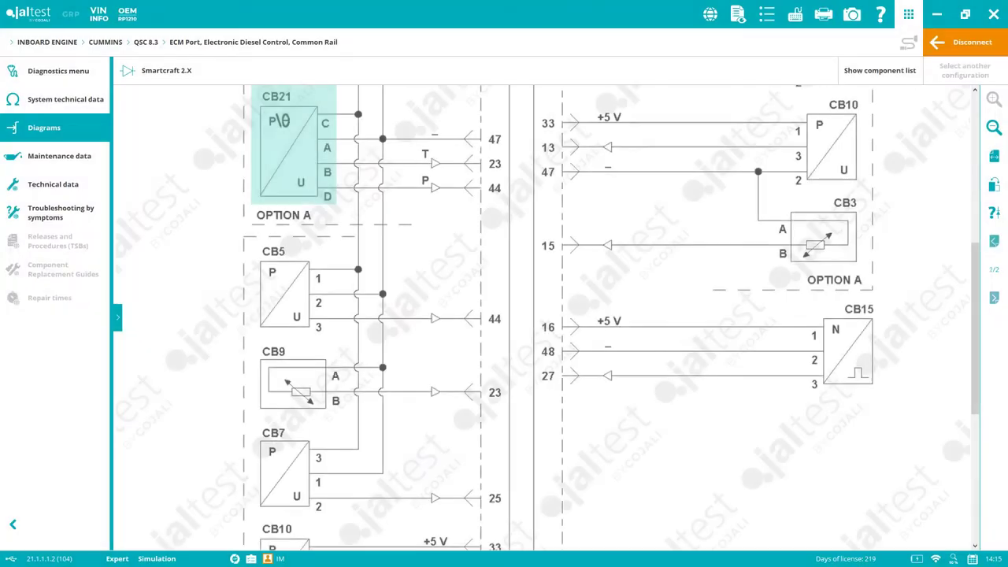
scroll(208, 285, up, 3)
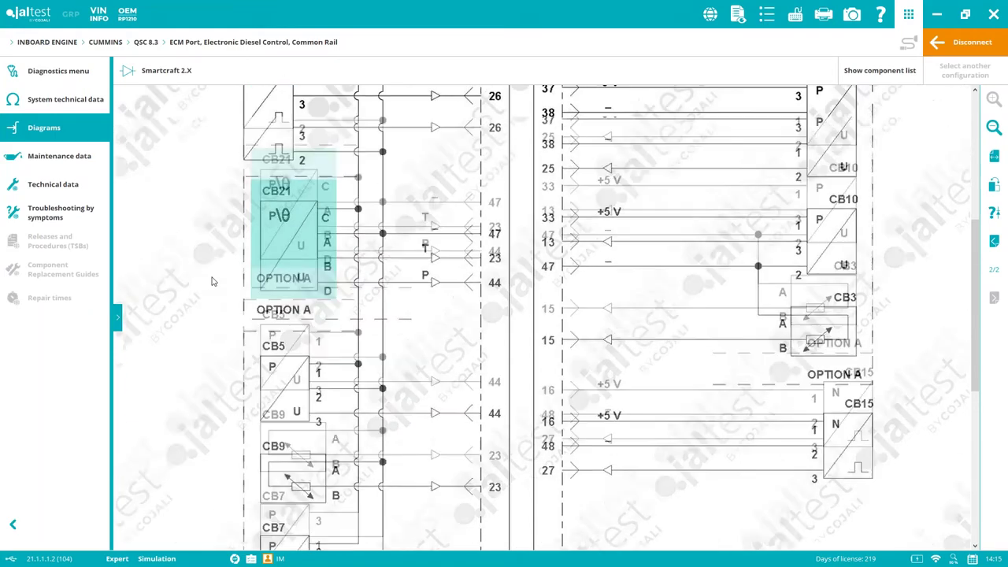
scroll(196, 283, down, 1)
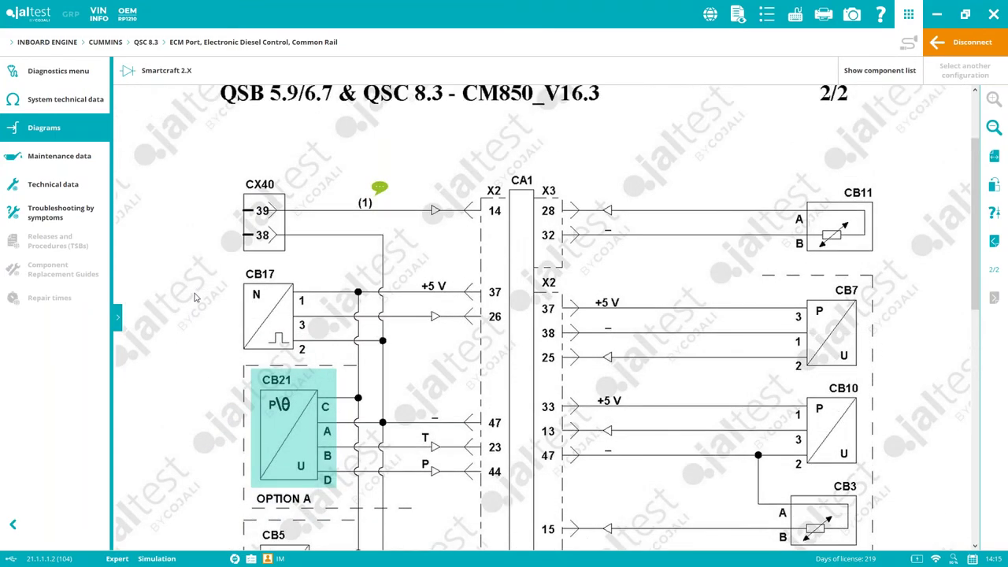
scroll(191, 299, up, 1)
mouse_move(293, 361)
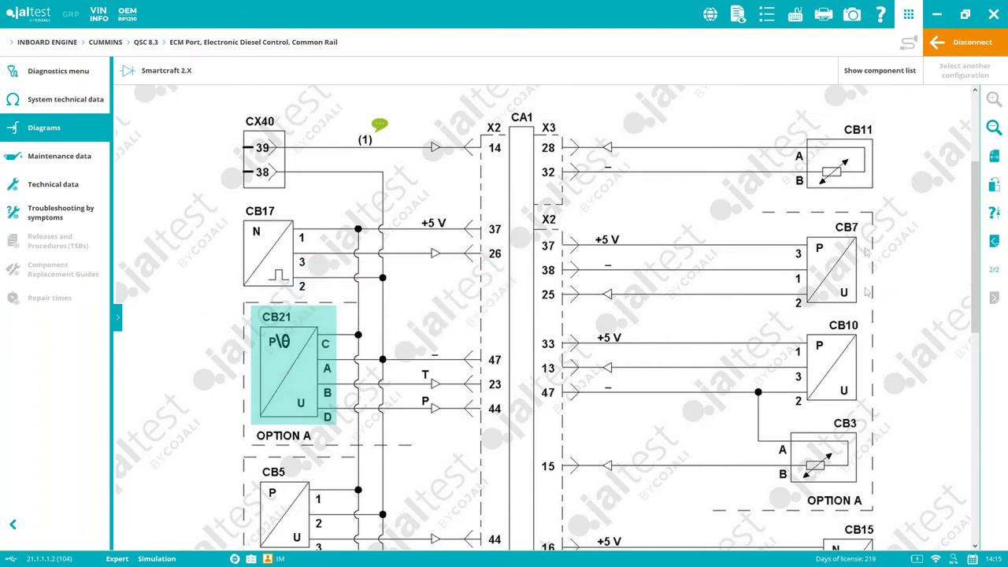
- Show the diagram's component list and open the component information for the CA1 engine management control unit
click(890, 72)
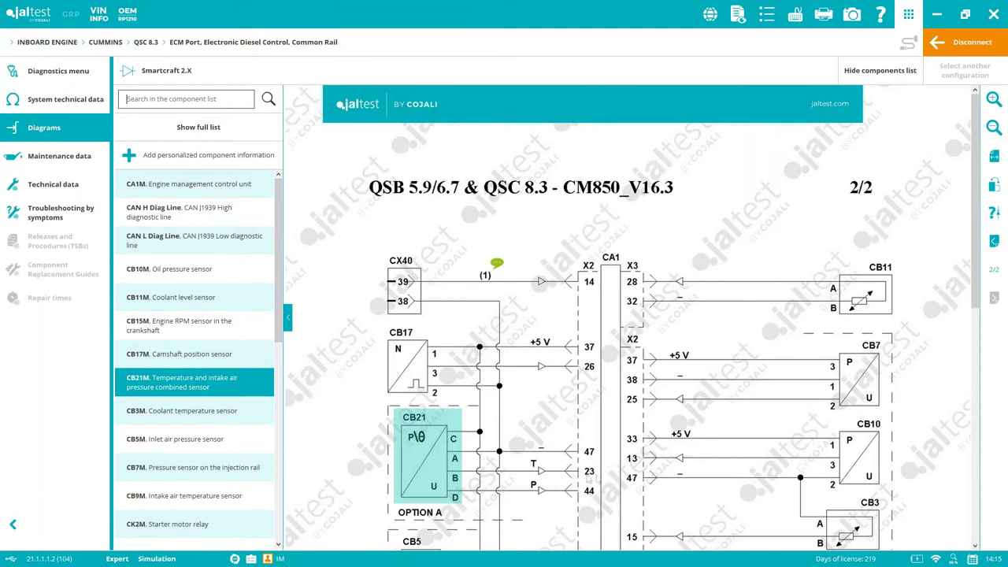
mouse_move(603, 413)
click(608, 354)
click(609, 354)
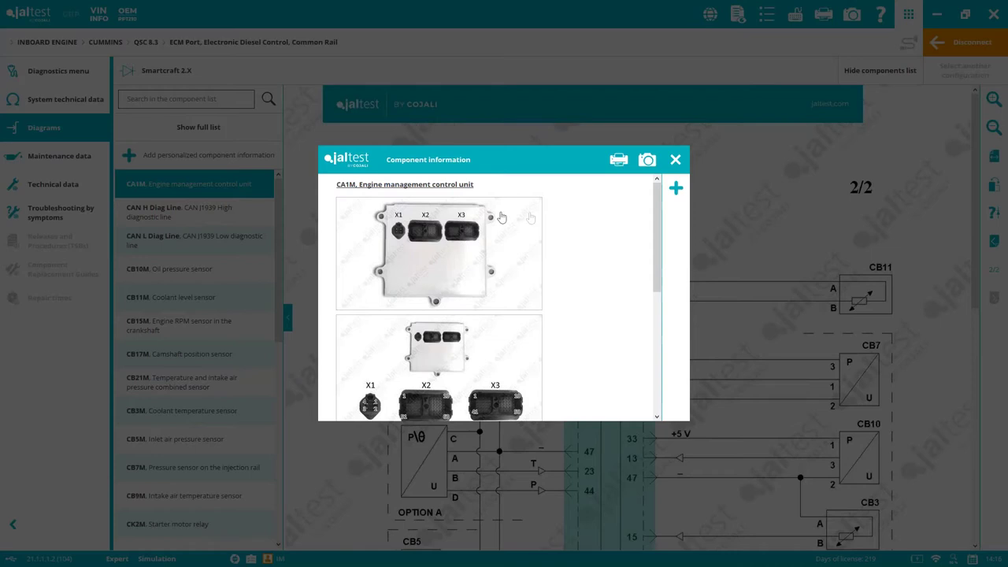
- Inspect the enlarged control unit and connector pinout images, read the general information, and close the component information
click(456, 253)
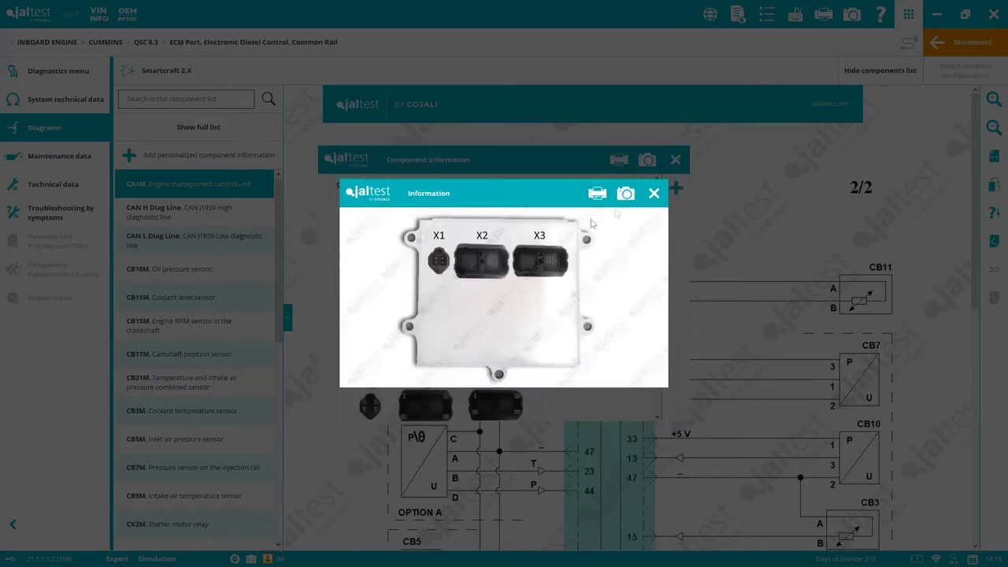
click(653, 193)
scroll(658, 234, down, 3)
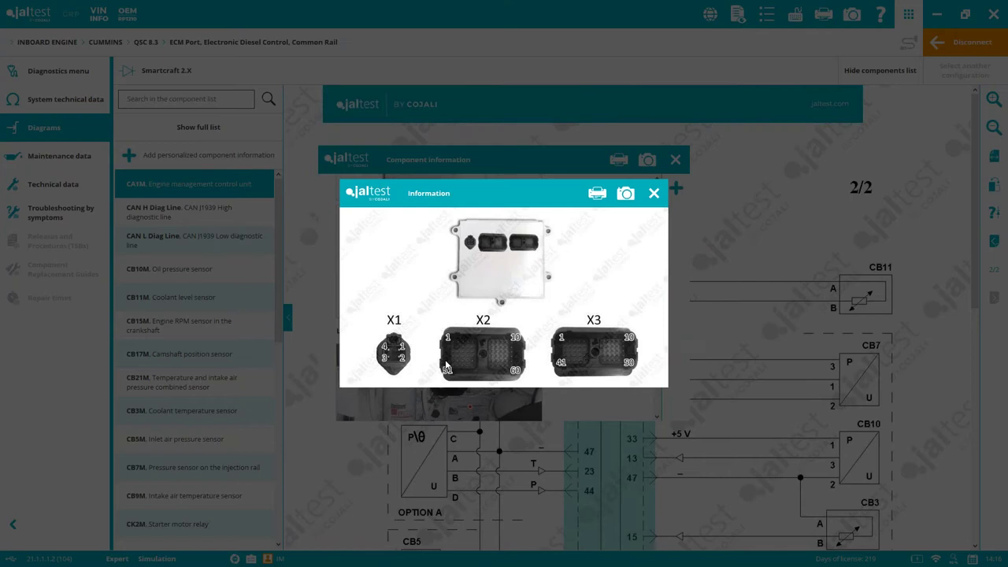
click(654, 193)
scroll(659, 292, down, 5)
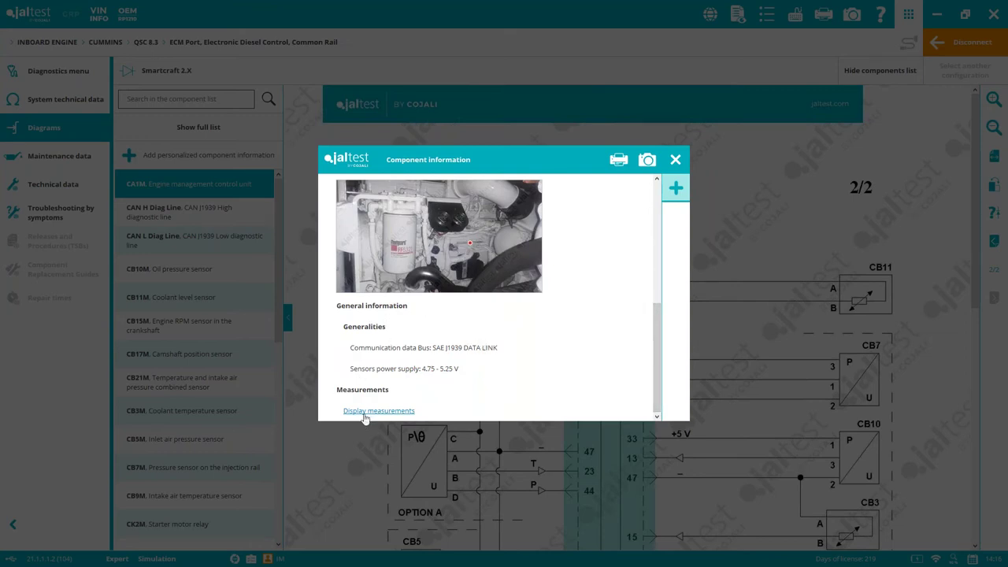
click(675, 159)
- Return from the wiring diagram to fault 124 and leave the fault code reading for the diagnostic action selection
click(924, 82)
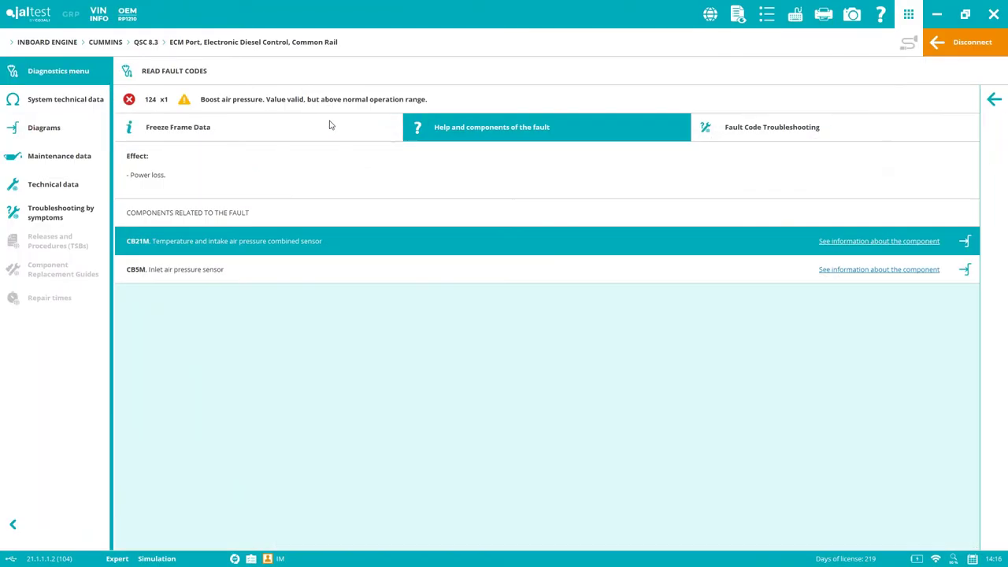
click(994, 99)
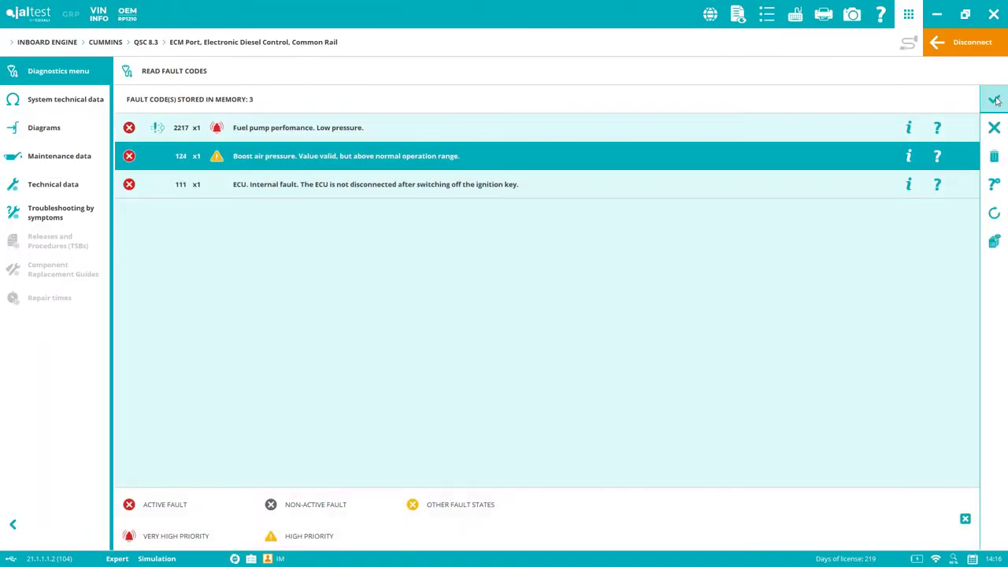
click(995, 127)
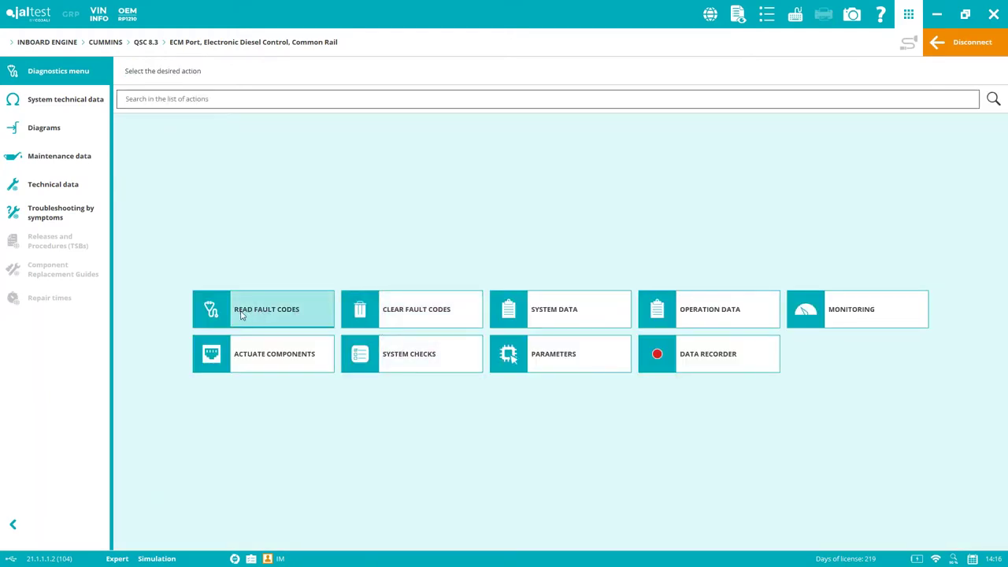
- View the ECU data under System Data and return to the diagnostic action selection
click(584, 311)
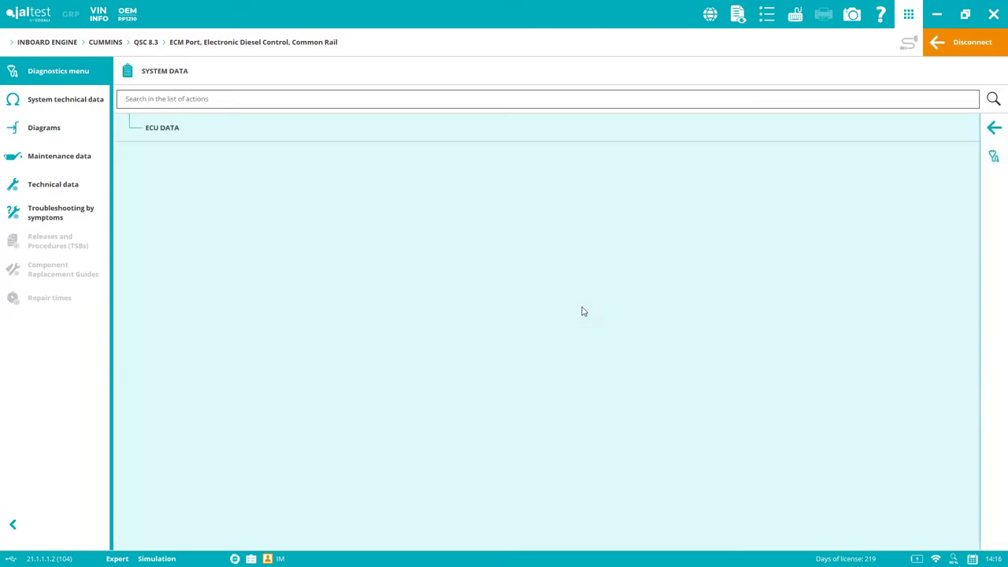
click(263, 126)
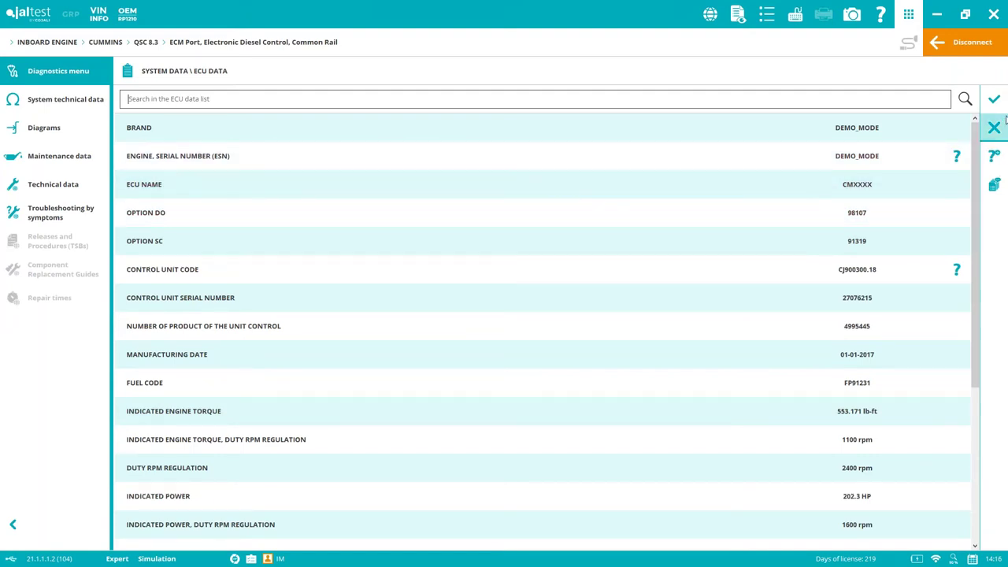
click(995, 128)
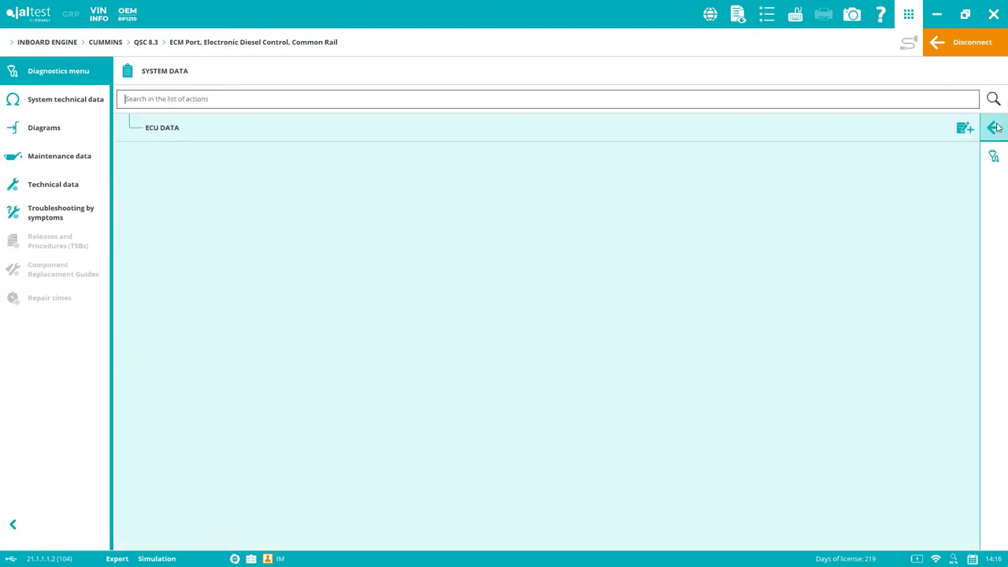
click(995, 127)
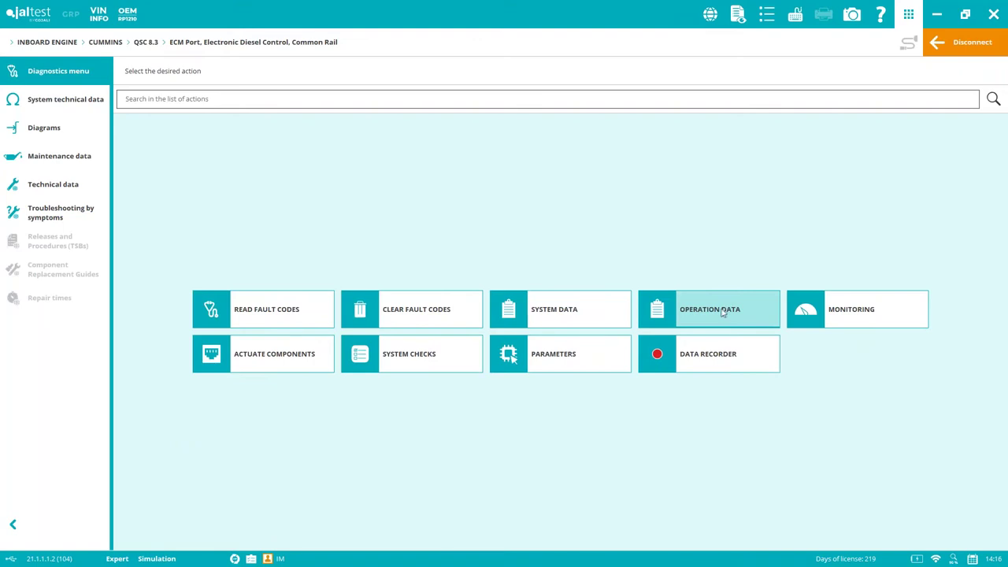
- Expand Engine Operation Data within Operation Data, and read the Data Record with the Total Data option before returning to the list
click(721, 312)
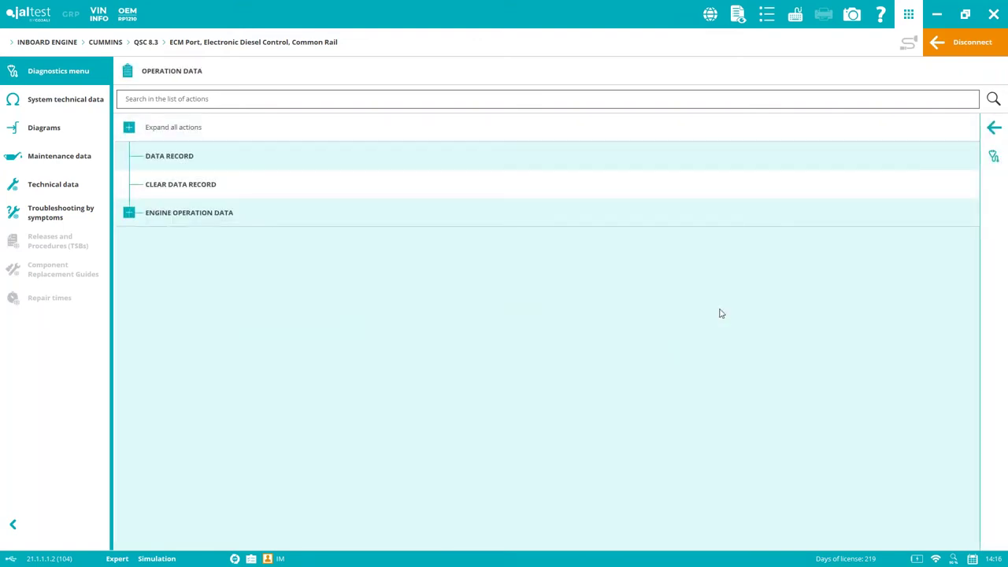
click(130, 217)
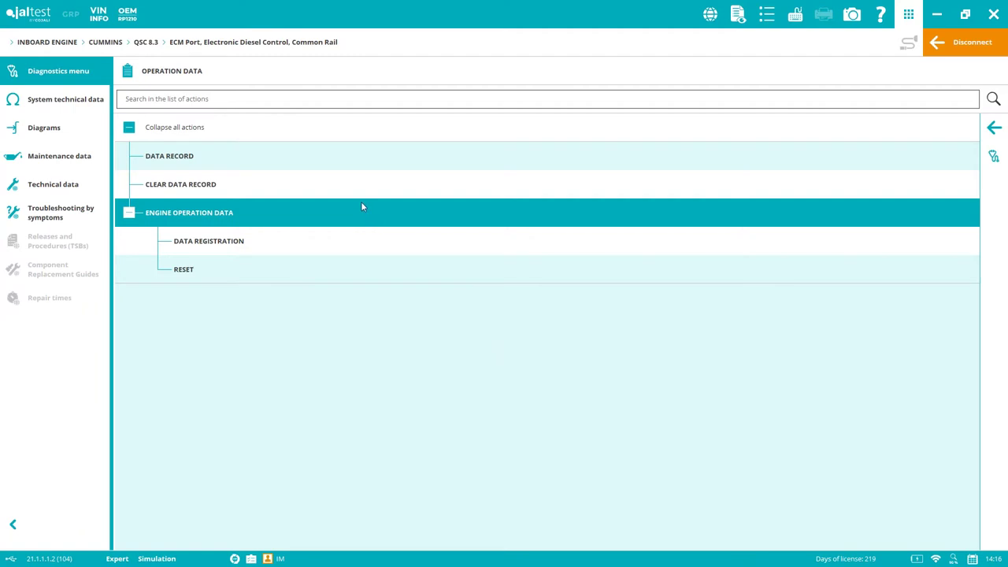
click(237, 157)
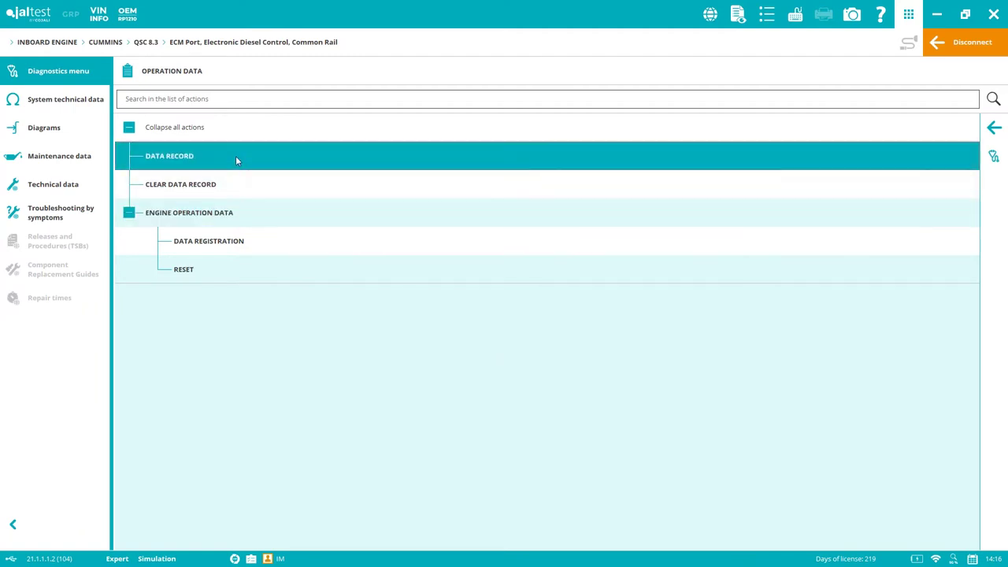
click(235, 156)
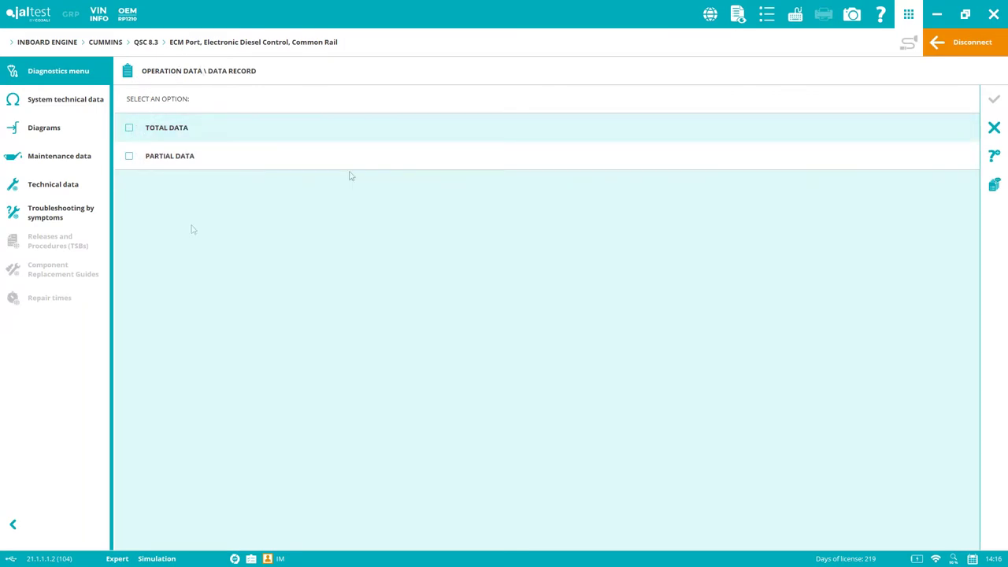
click(129, 127)
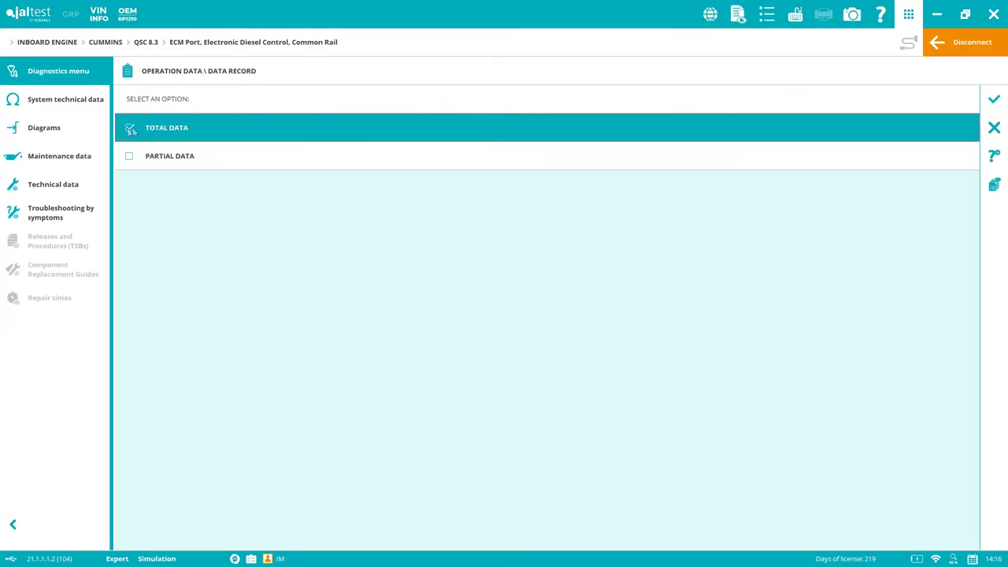
click(1000, 98)
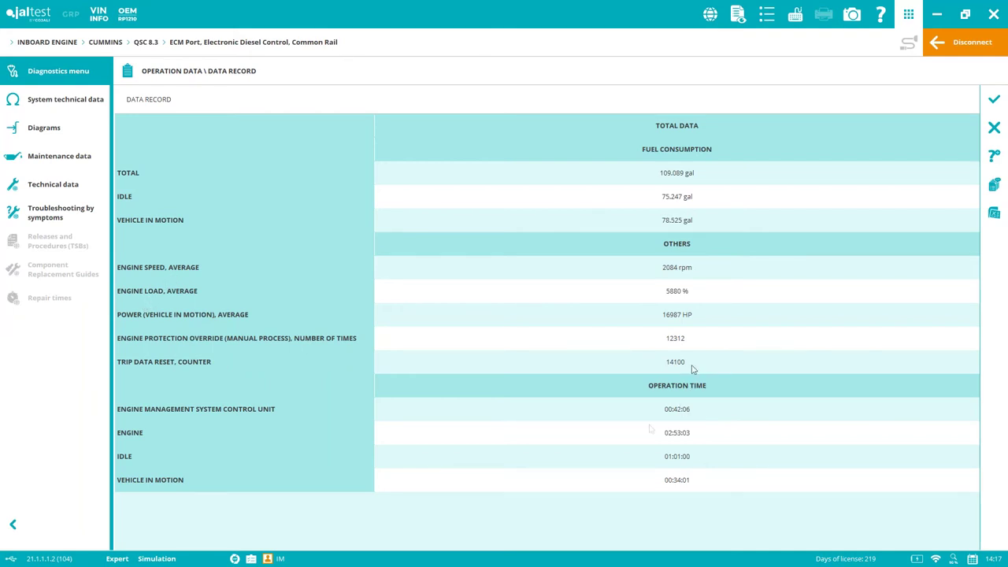
click(994, 129)
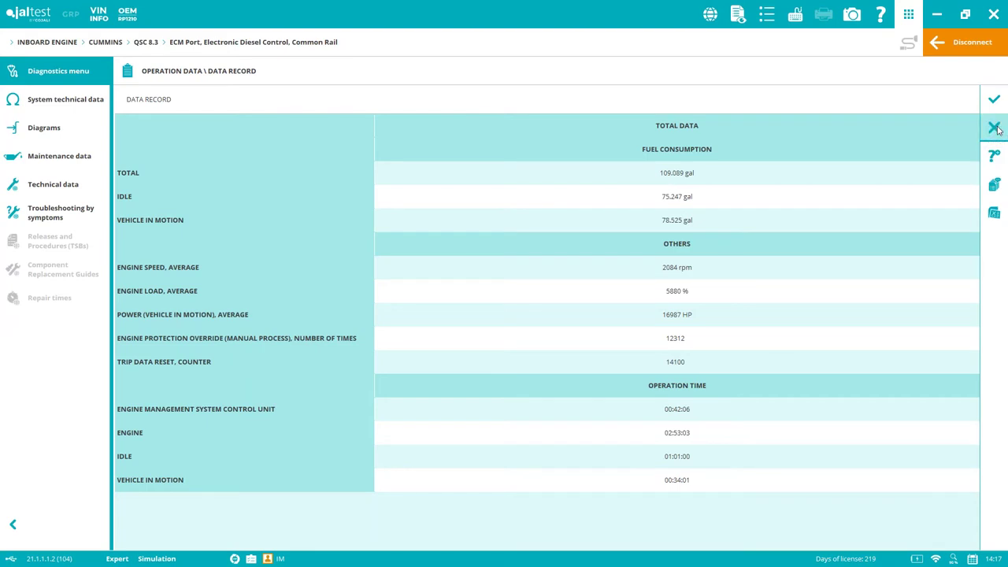
click(995, 128)
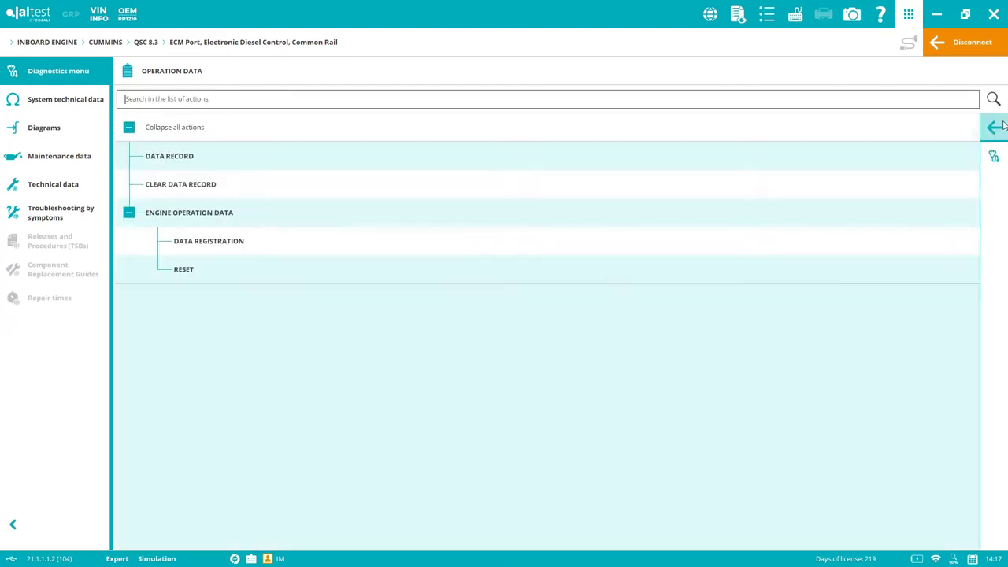
- Read the Long-Term Map in the engine operation Data Registration and return to the diagnostic action selection
click(234, 246)
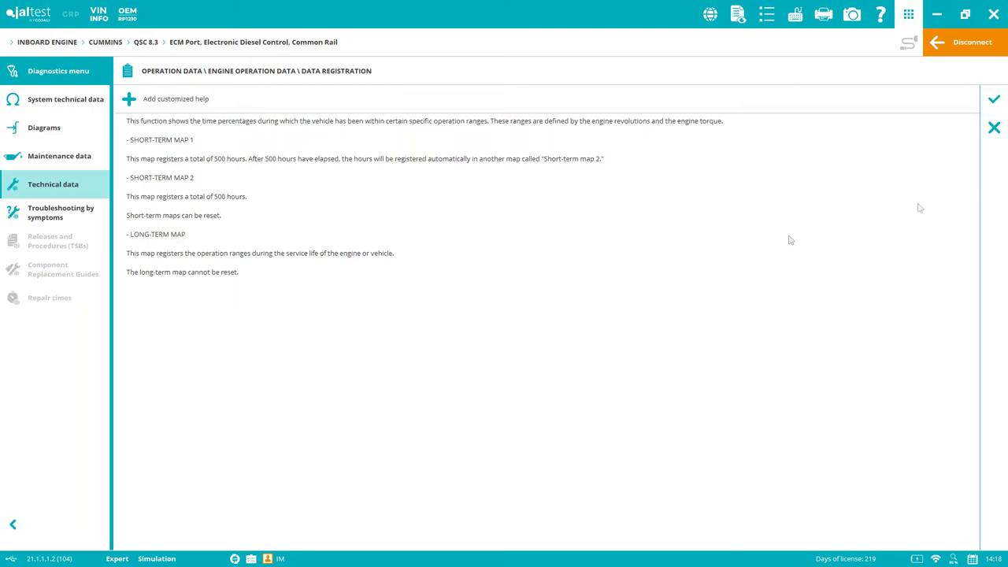
click(993, 100)
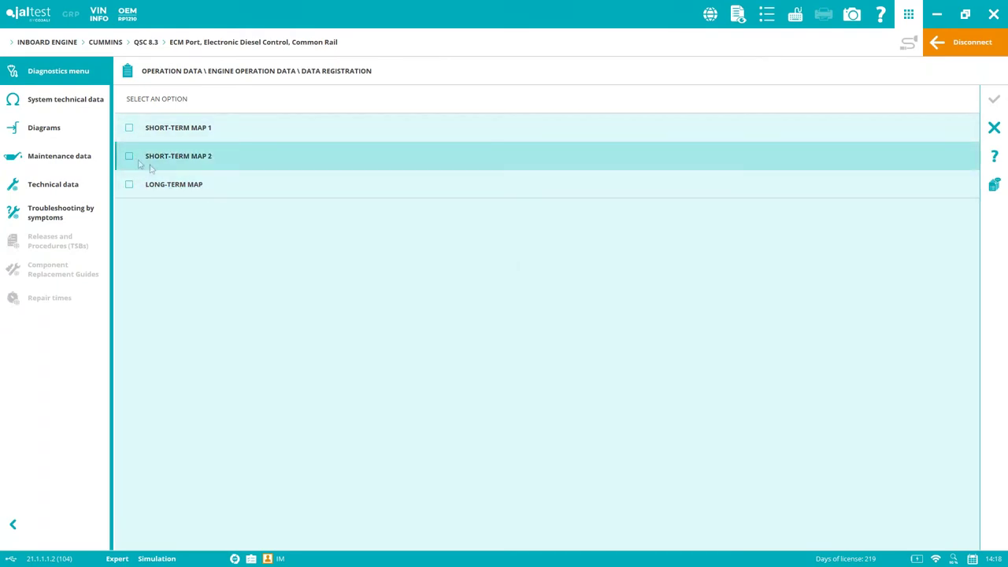
click(130, 184)
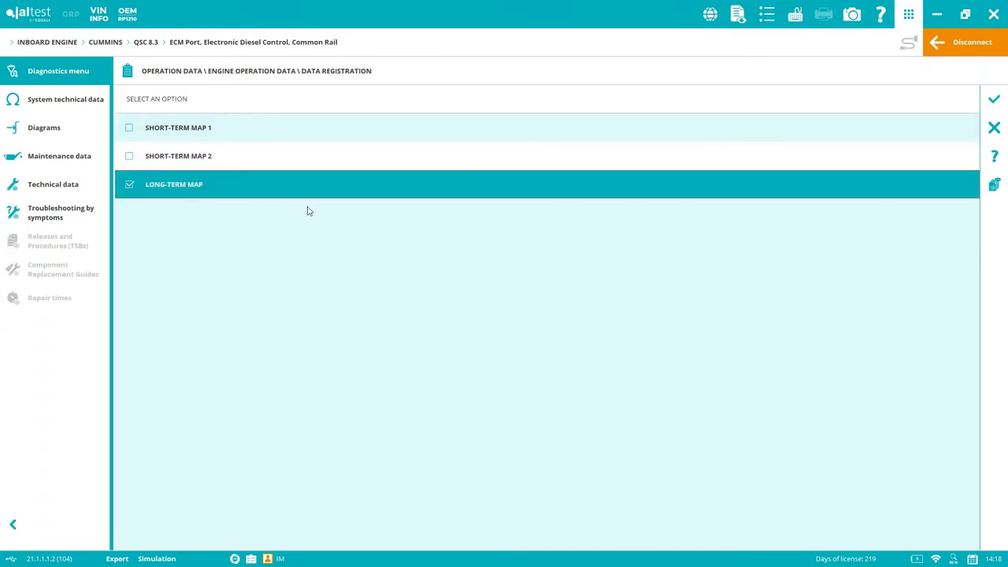
click(995, 105)
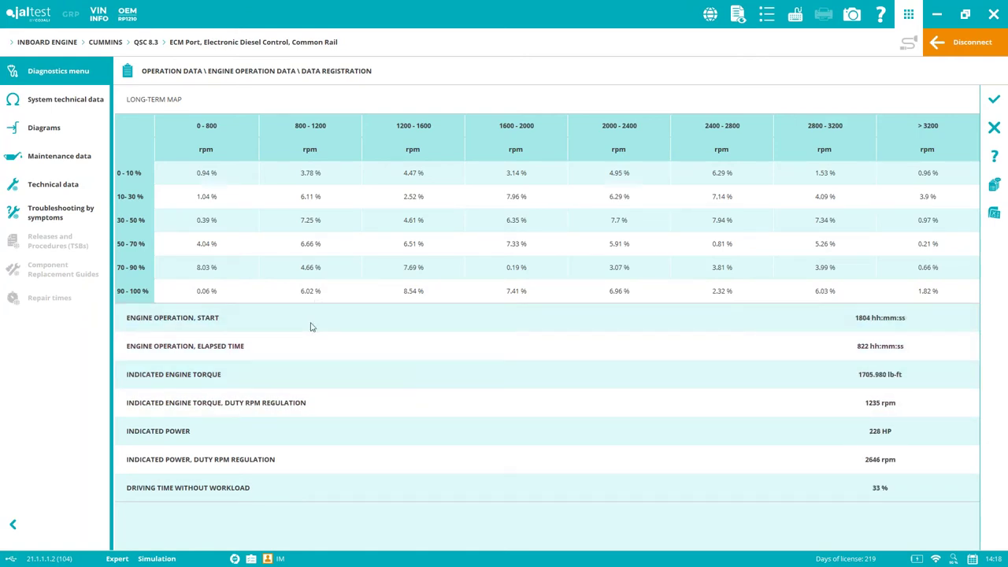
click(1003, 97)
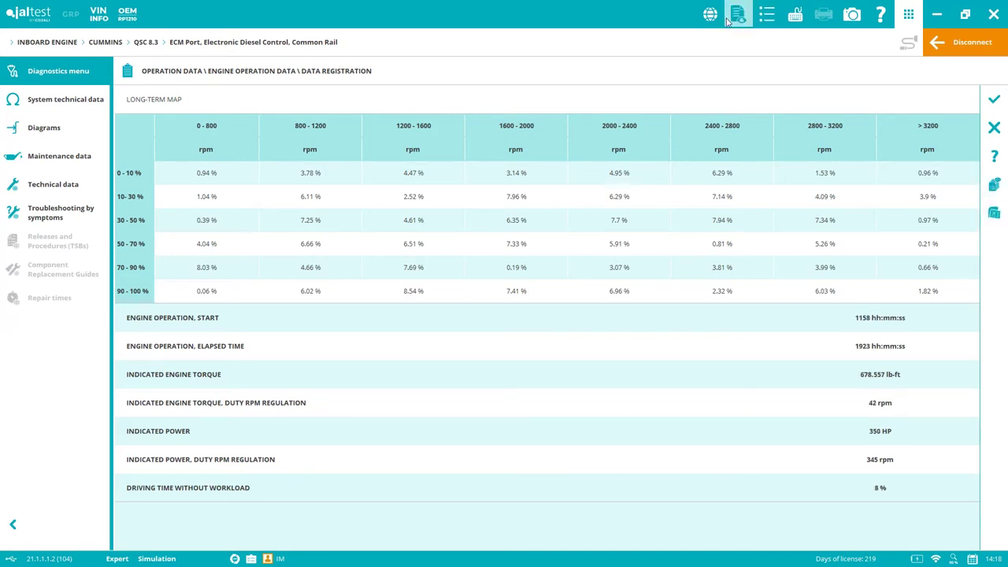
click(991, 128)
click(993, 129)
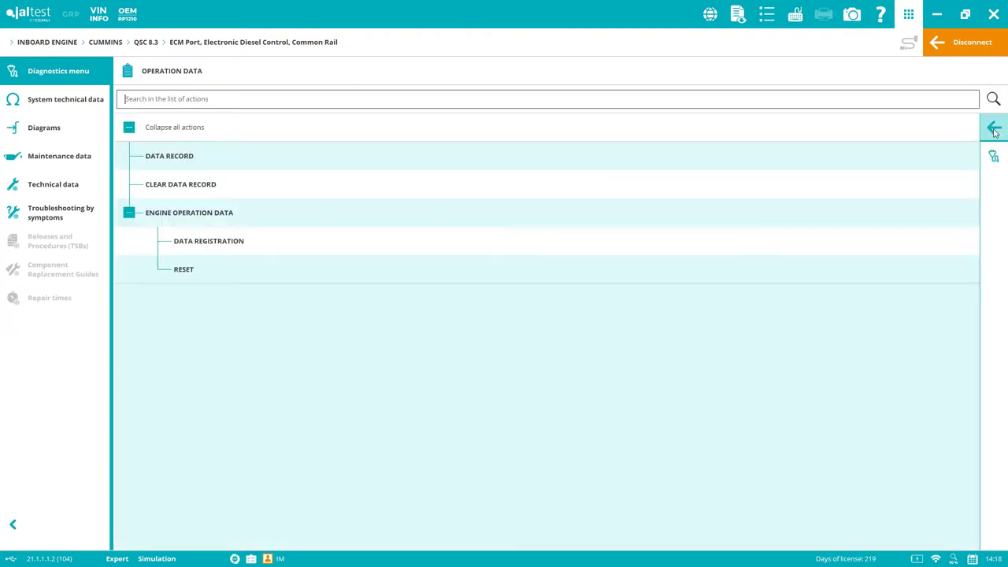
click(996, 129)
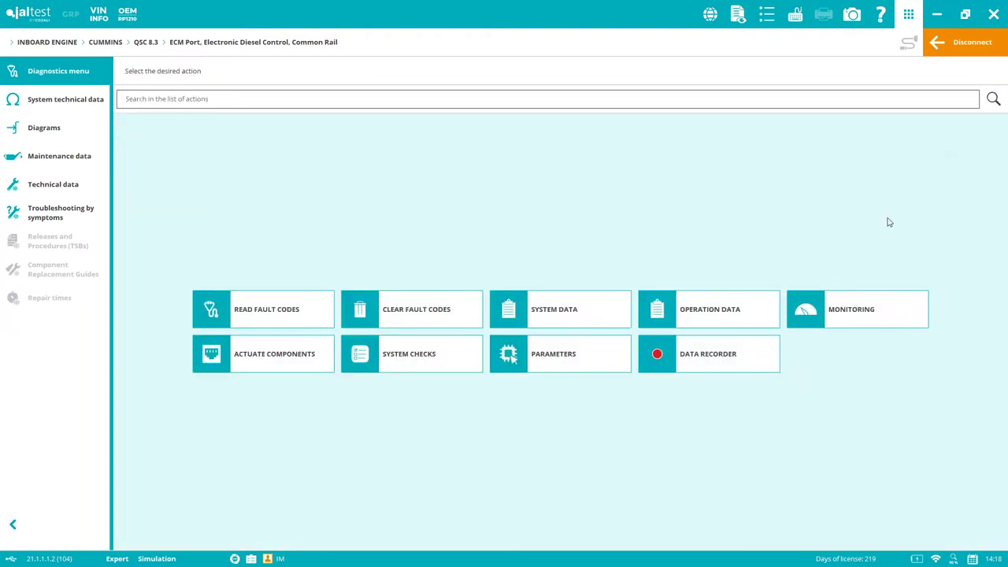
- Open the Specific System Live Data selection under Monitoring without setting triggers in the measurements
click(863, 310)
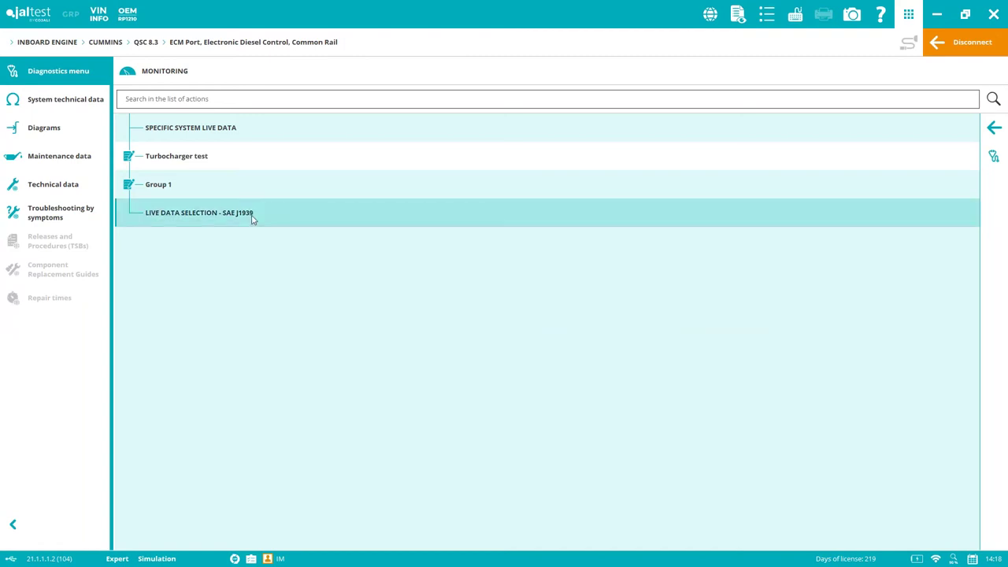
click(264, 137)
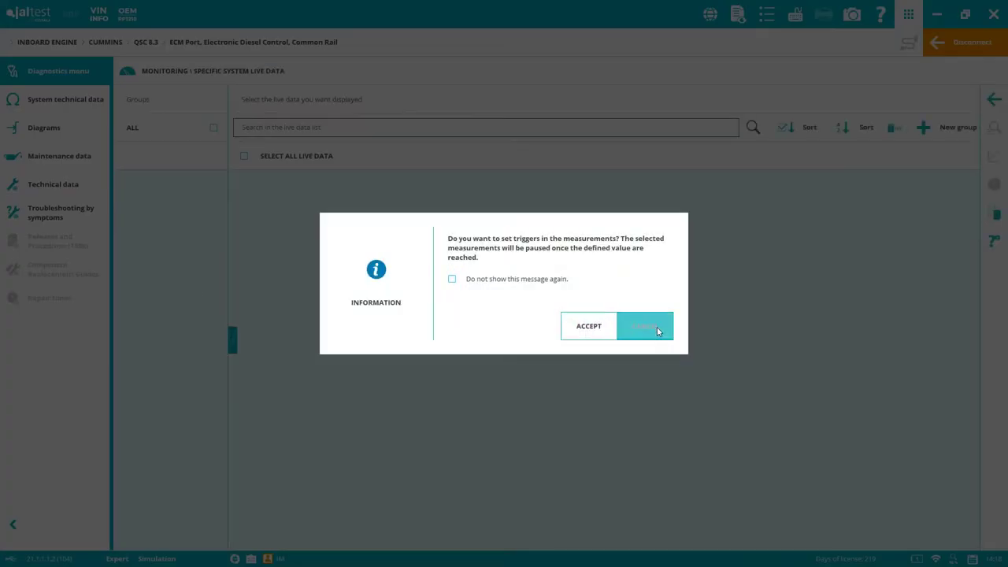
click(658, 328)
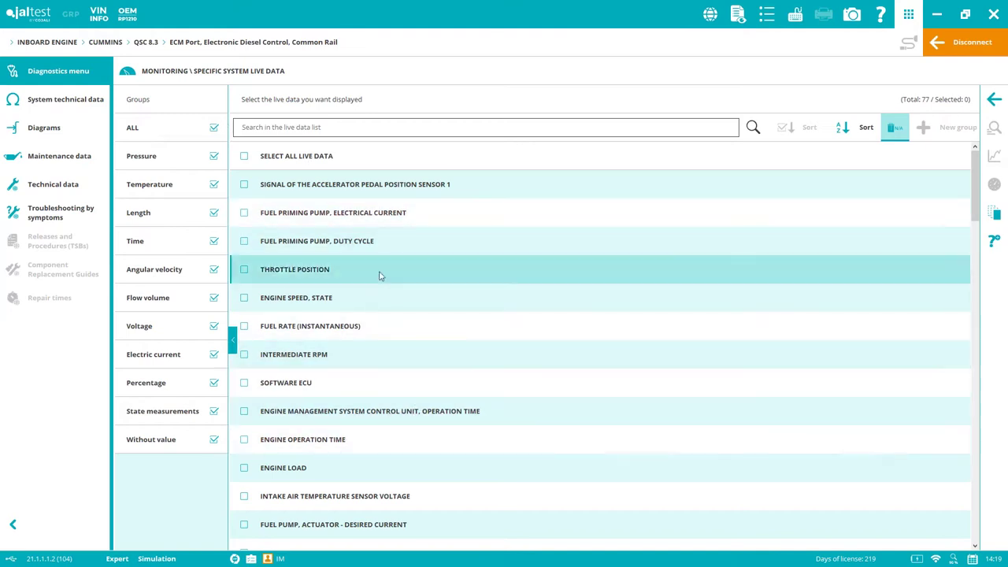
- Filter the live data groups to Pressure and Temperature, and select Engine Oil Pressure and Fuel Temperature Sensor for display
click(213, 128)
click(213, 156)
click(214, 184)
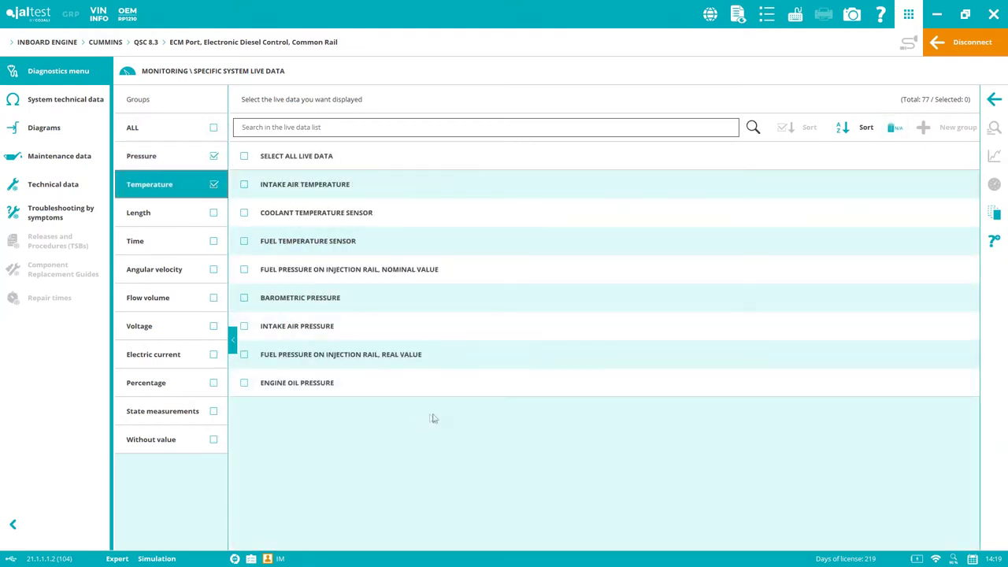
click(243, 383)
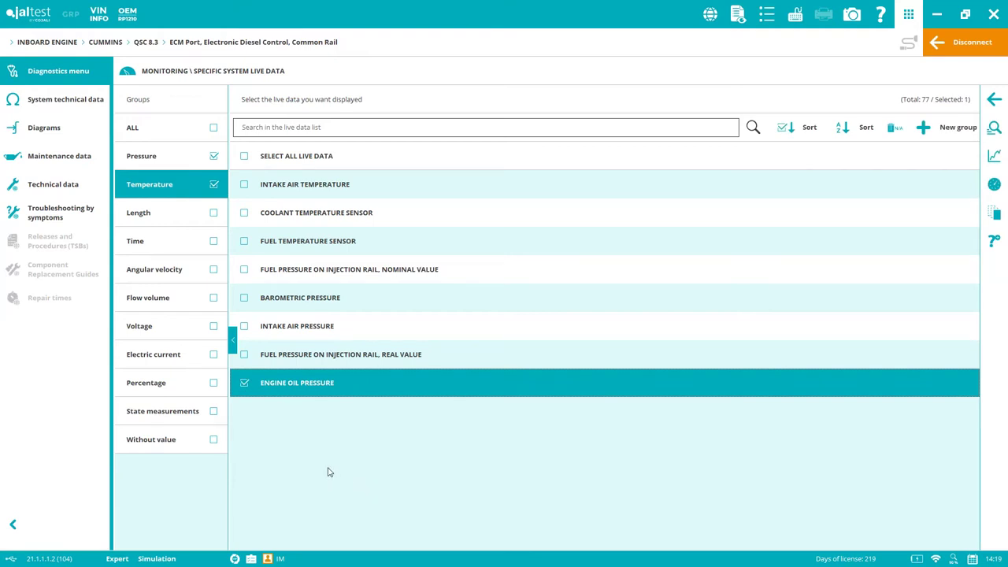
click(243, 241)
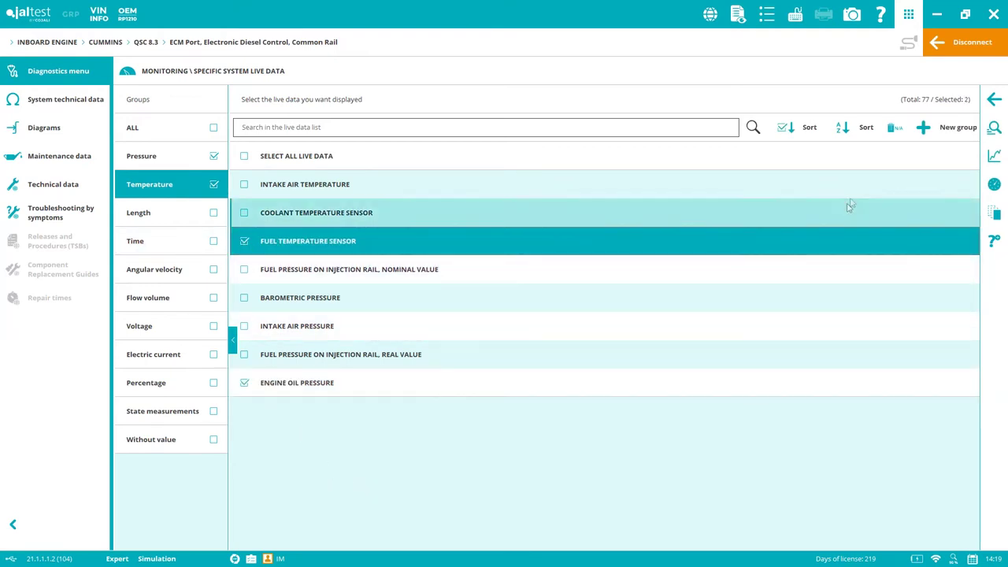
- View the two selected measurements as a value list and as gauges, reading the help for Engine Oil Pressure
click(994, 127)
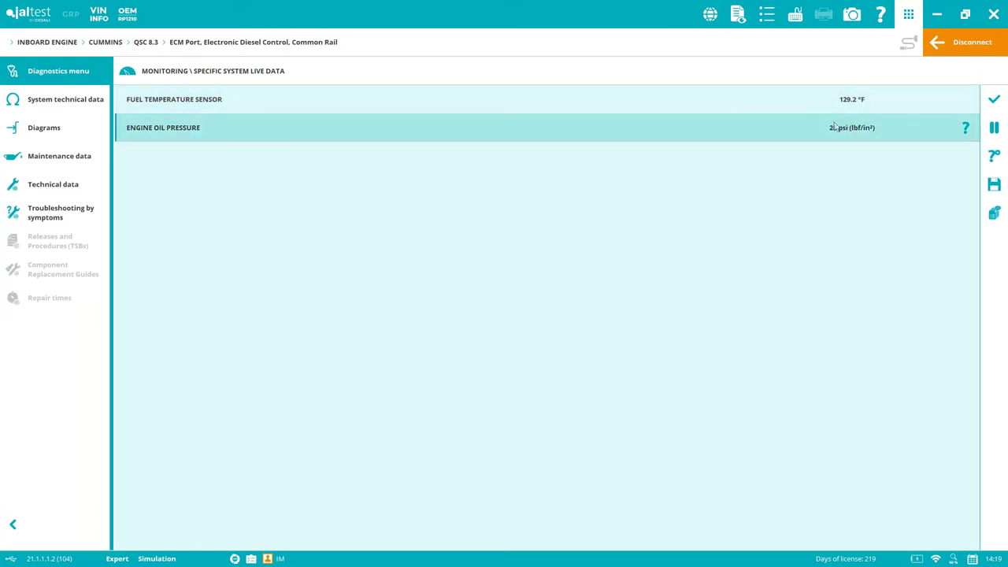
click(993, 99)
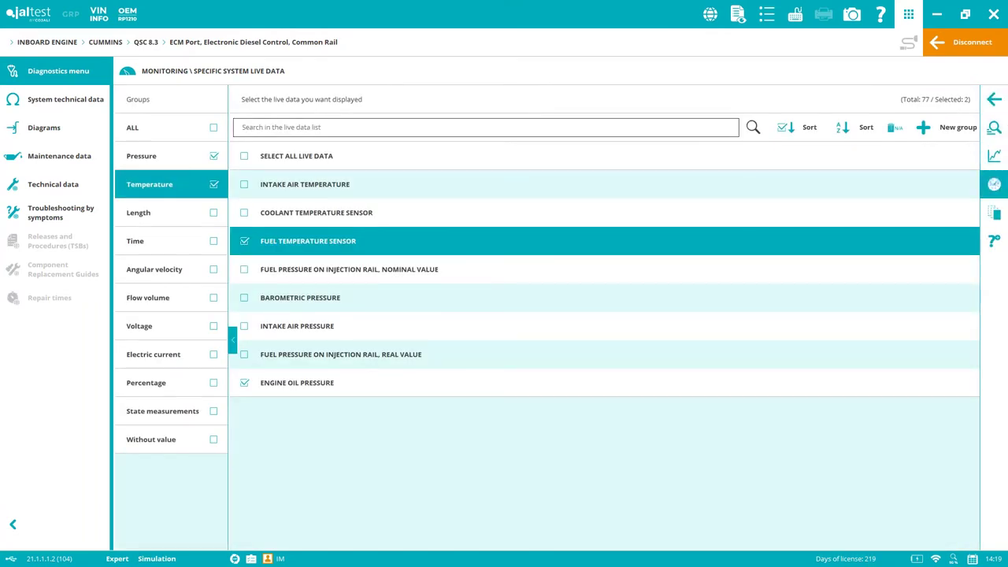
click(993, 183)
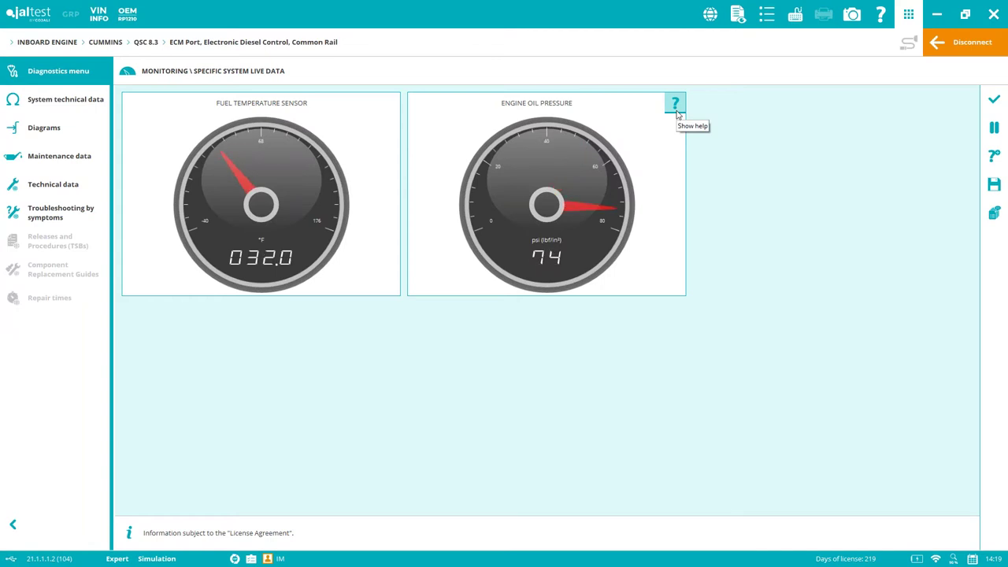
click(676, 108)
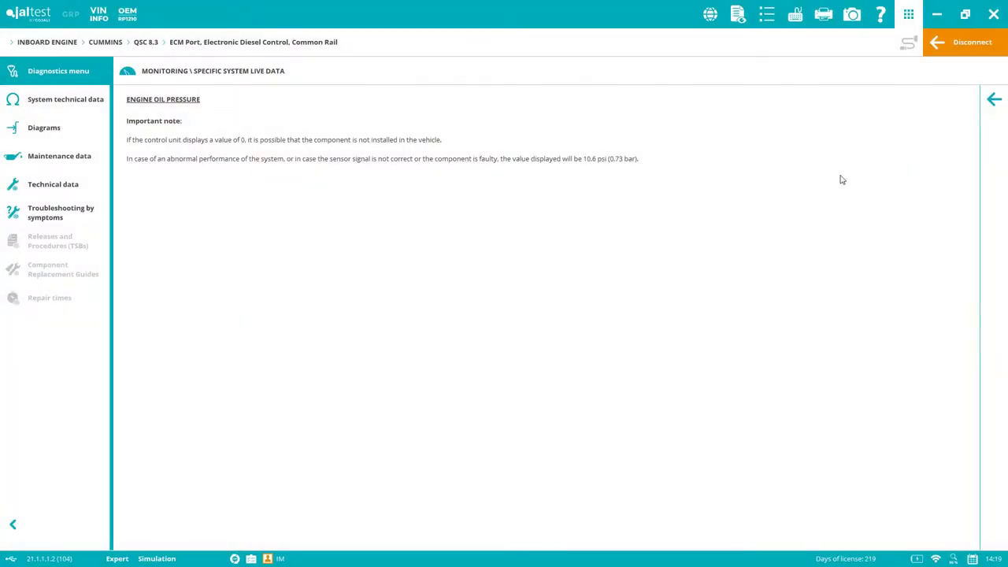
click(997, 108)
click(995, 102)
- Plot the selected live data as a graph, toggle the Engine Oil Pressure curve off and on, and vary the time scale
click(994, 156)
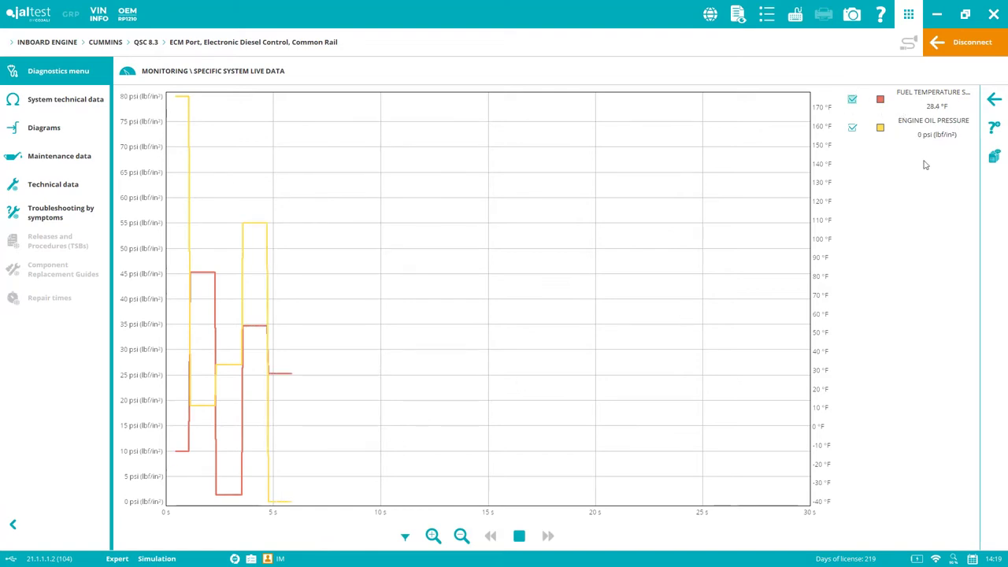
click(853, 128)
click(853, 128)
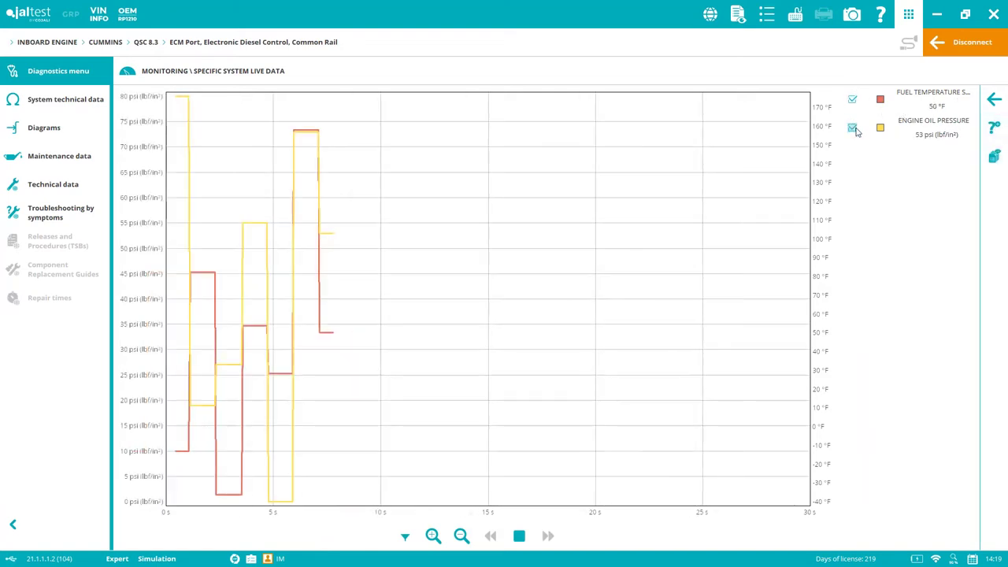
click(433, 535)
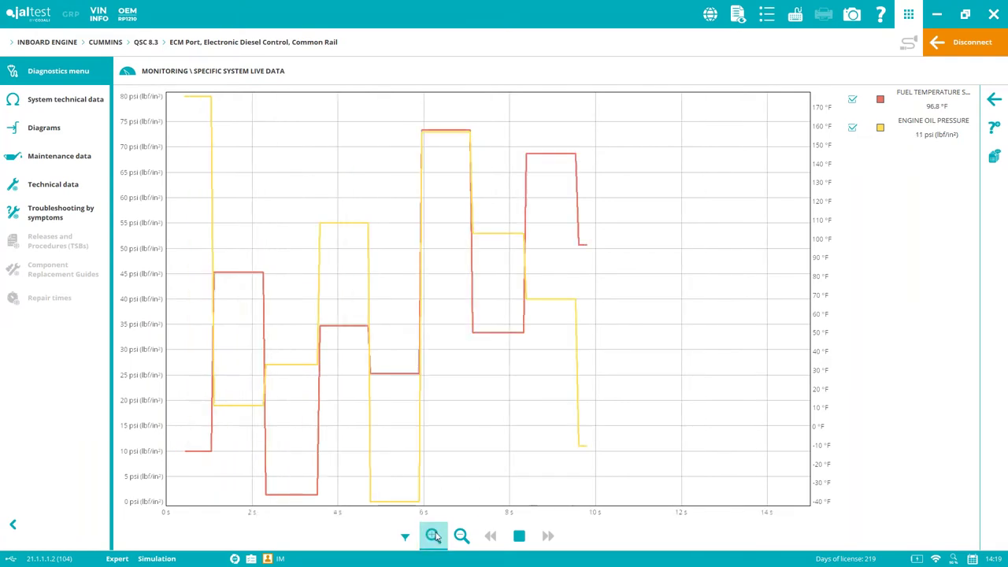
click(433, 535)
click(461, 535)
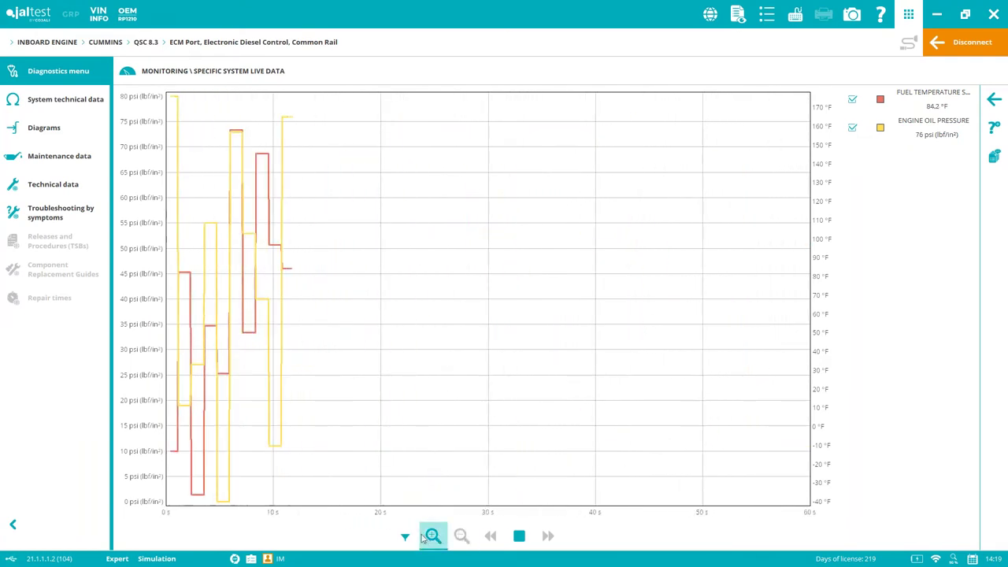
click(432, 536)
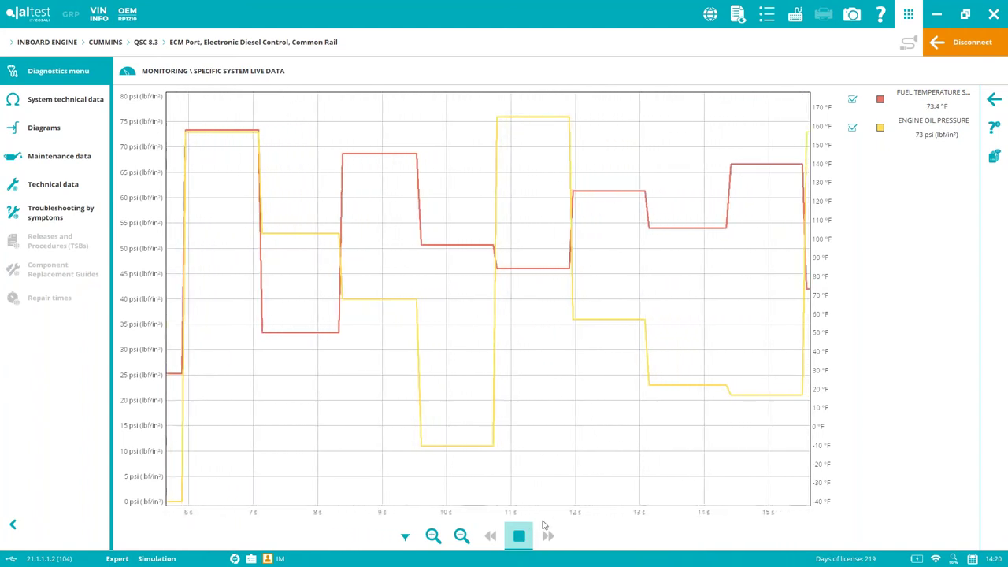
- Stop the live data graph and step back and forward through its recording before returning to the diagnostic action selection
click(516, 536)
click(490, 536)
click(517, 537)
click(547, 537)
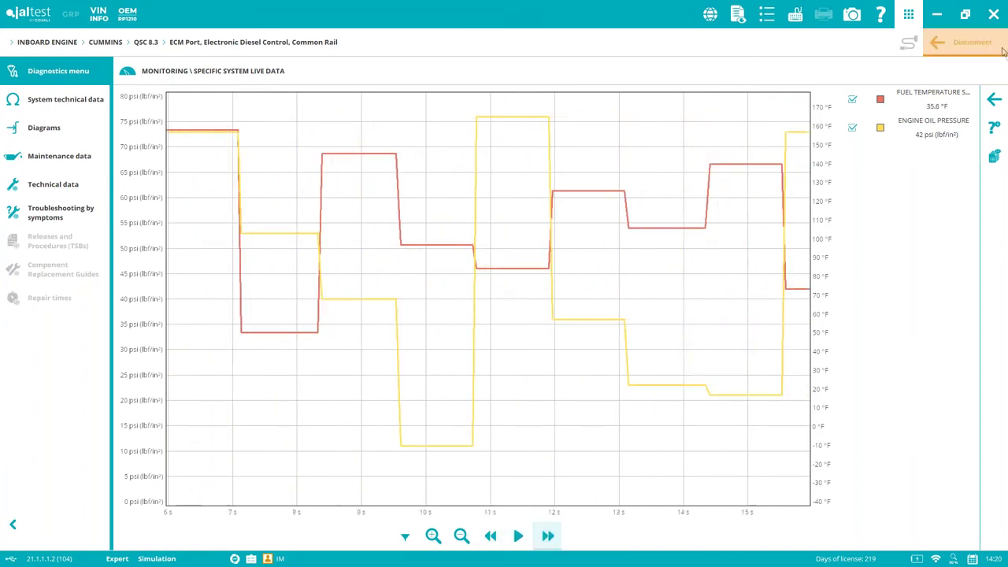
click(1000, 129)
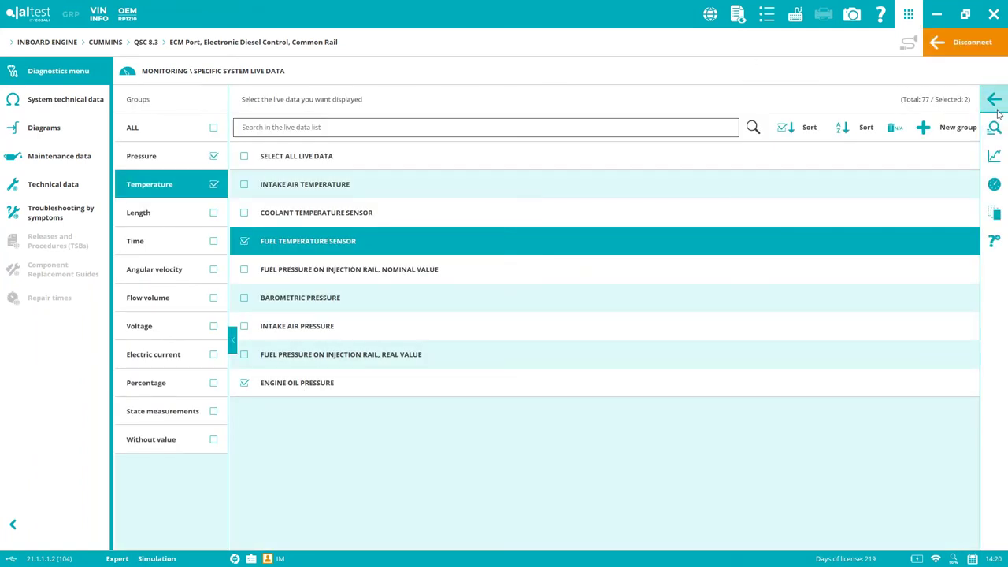
click(995, 101)
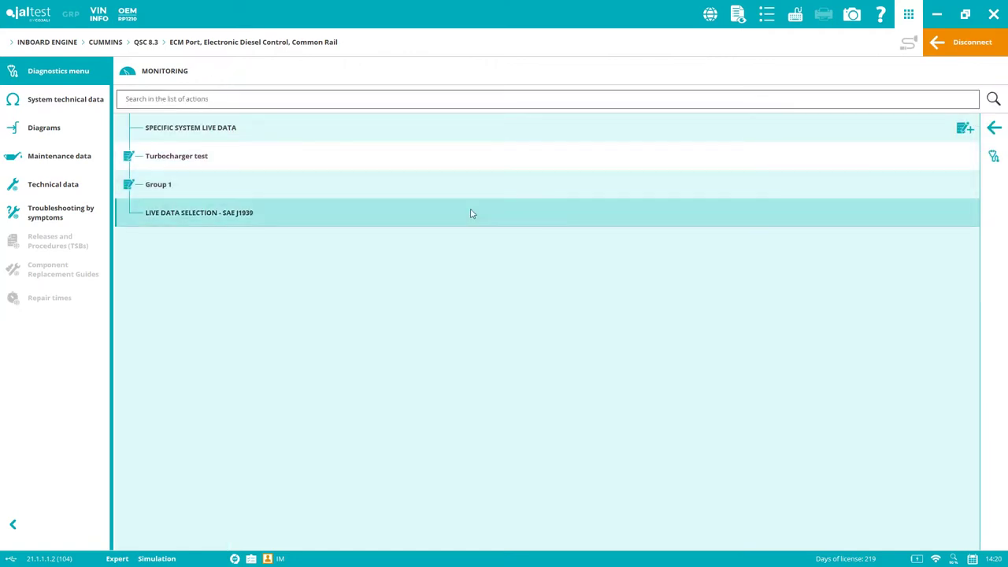
click(992, 127)
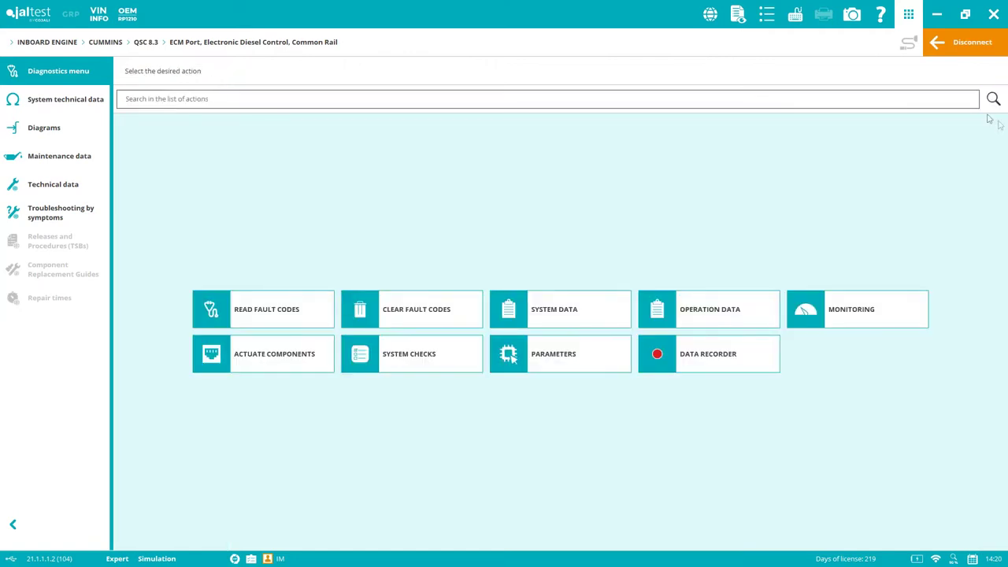
- Review the list of components available under Actuate Components and return to the diagnostic action selection
click(234, 367)
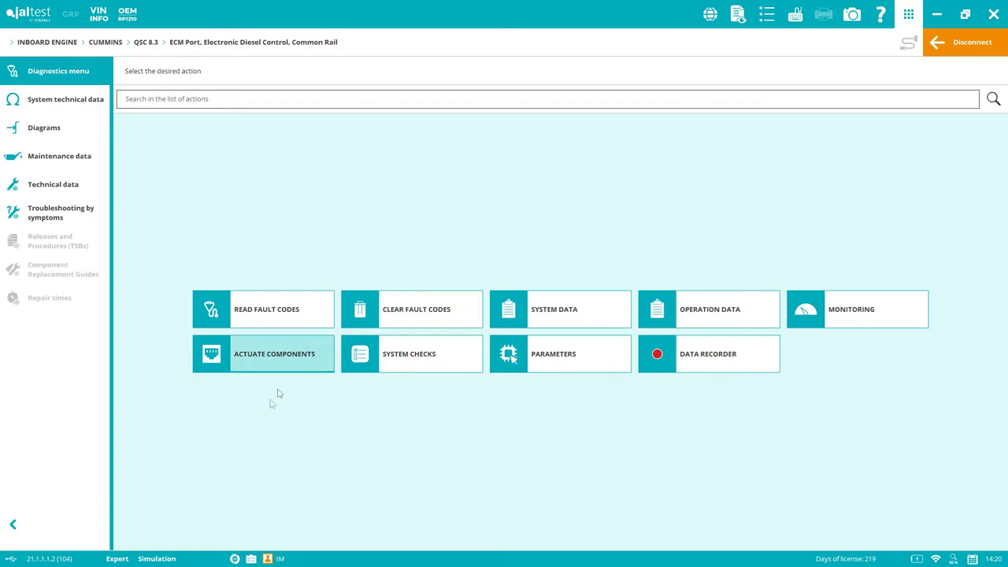
click(282, 357)
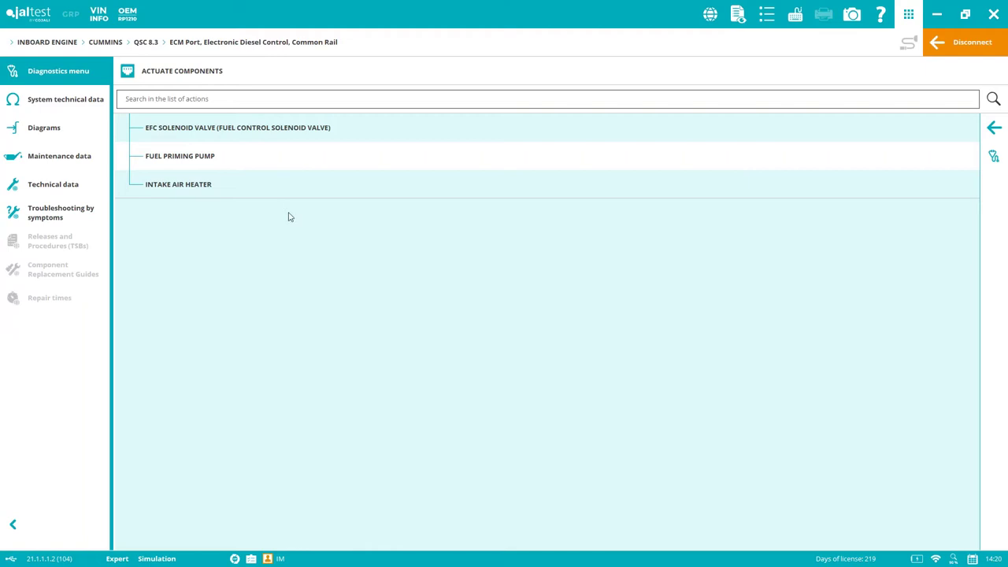
click(993, 126)
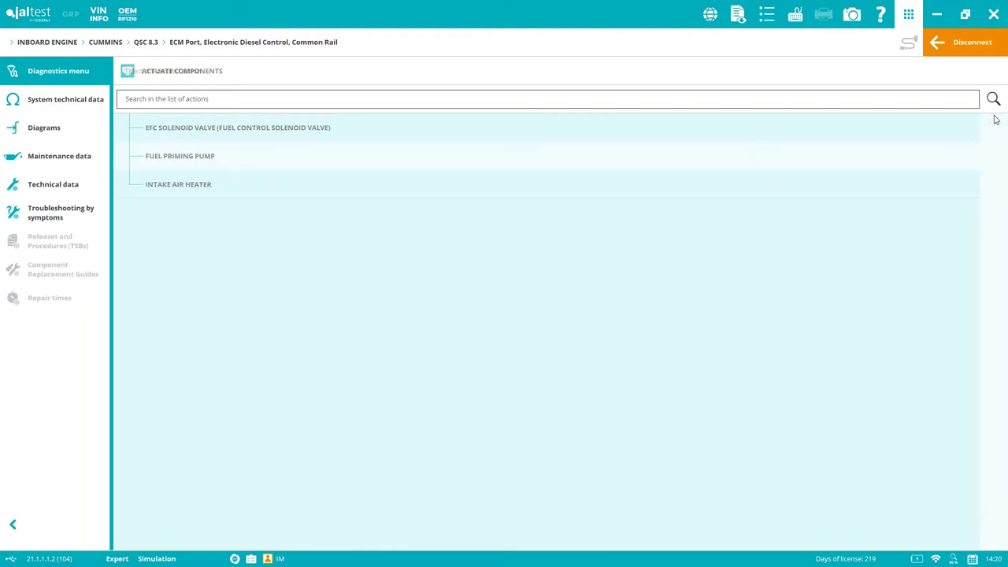
- Open the Cylinder Performance check under System Checks and inspect its customized help entry without adding any text
click(439, 355)
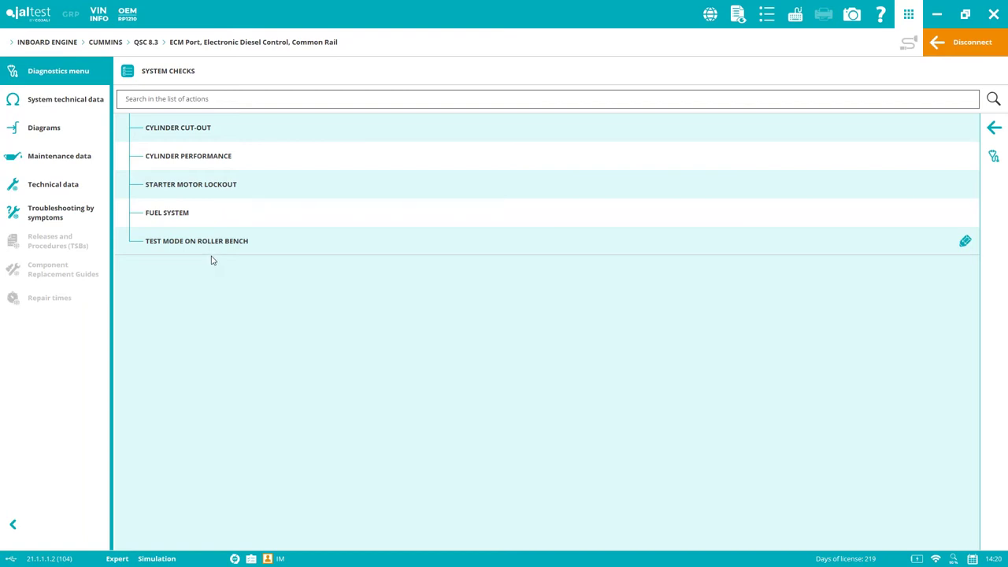
click(228, 157)
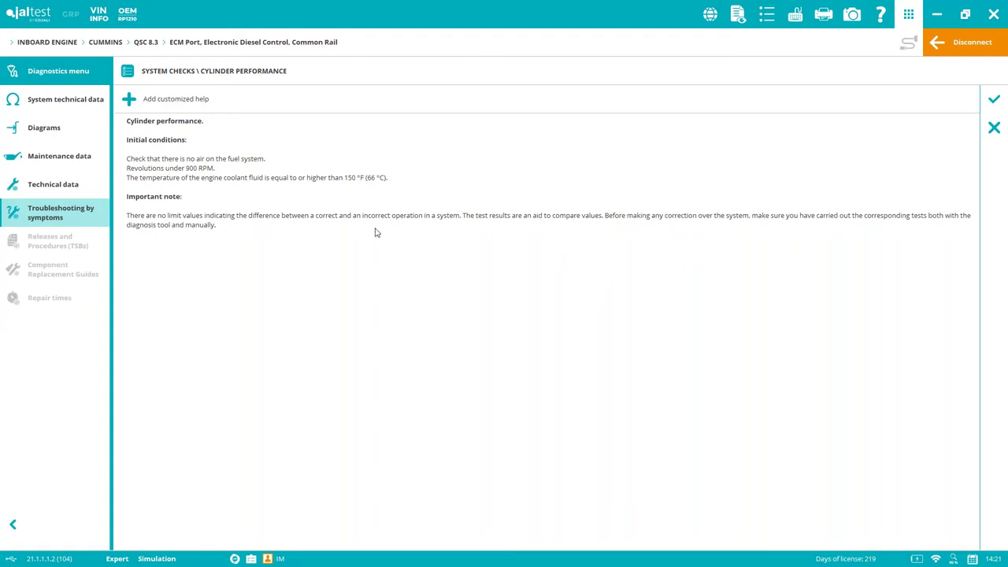
click(124, 106)
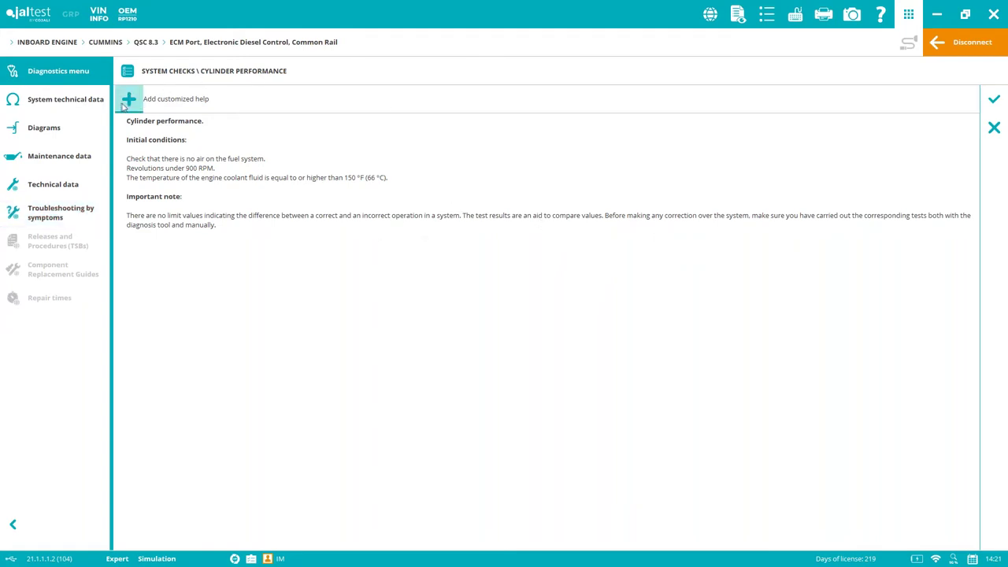
click(126, 108)
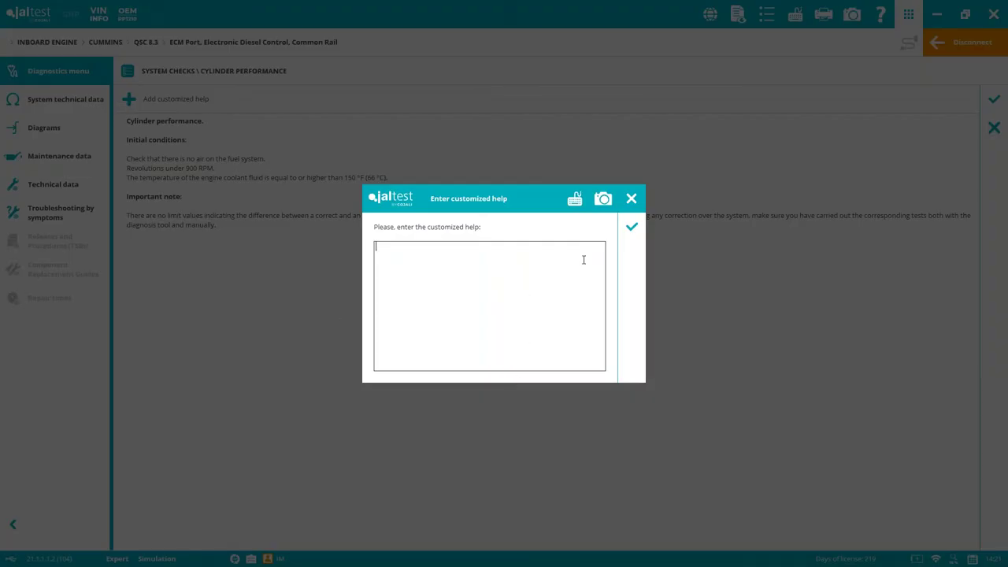
click(630, 198)
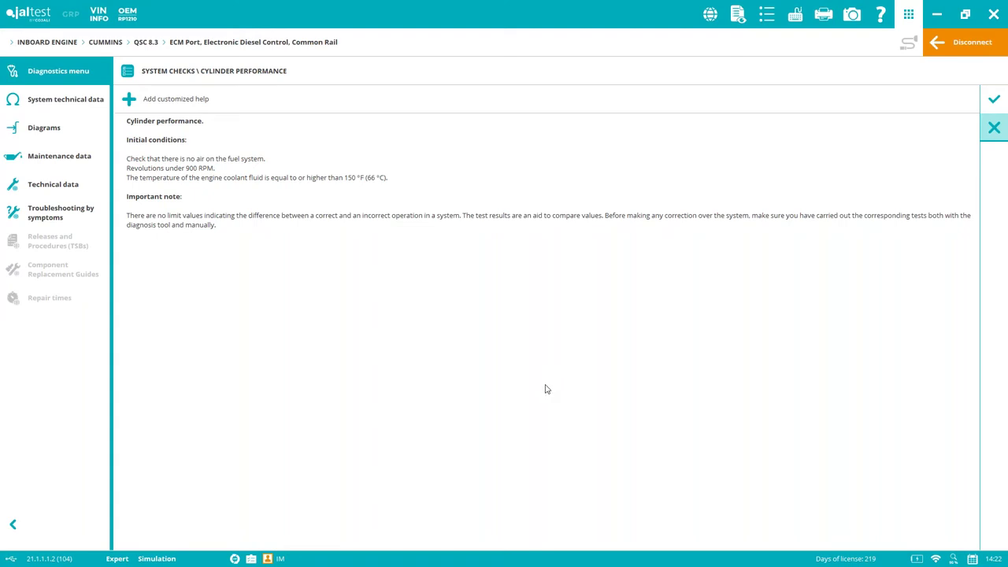
- Run the Cylinder Performance test through its initial conditions and results, and return to the diagnostic action selection
click(994, 99)
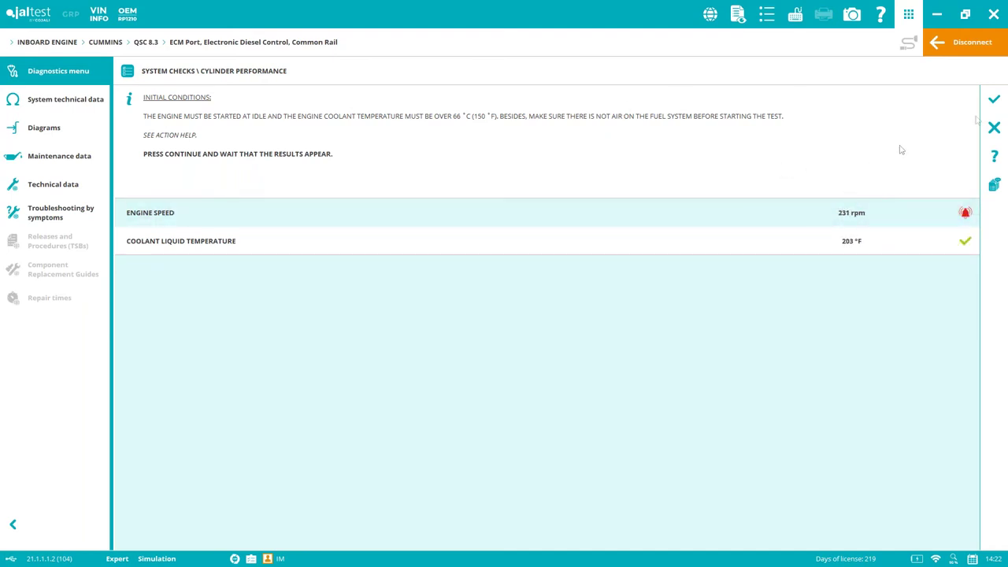
click(995, 101)
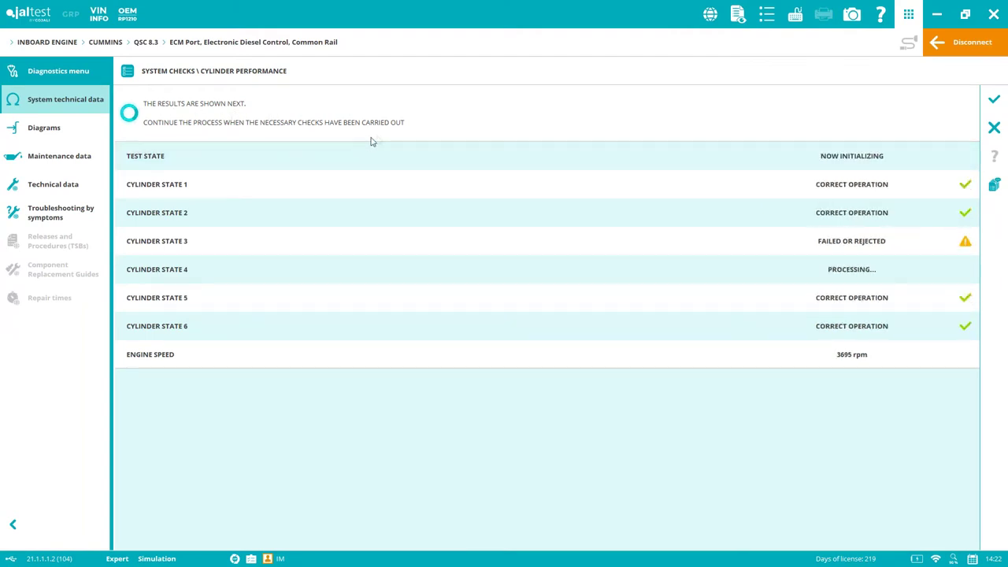
click(993, 99)
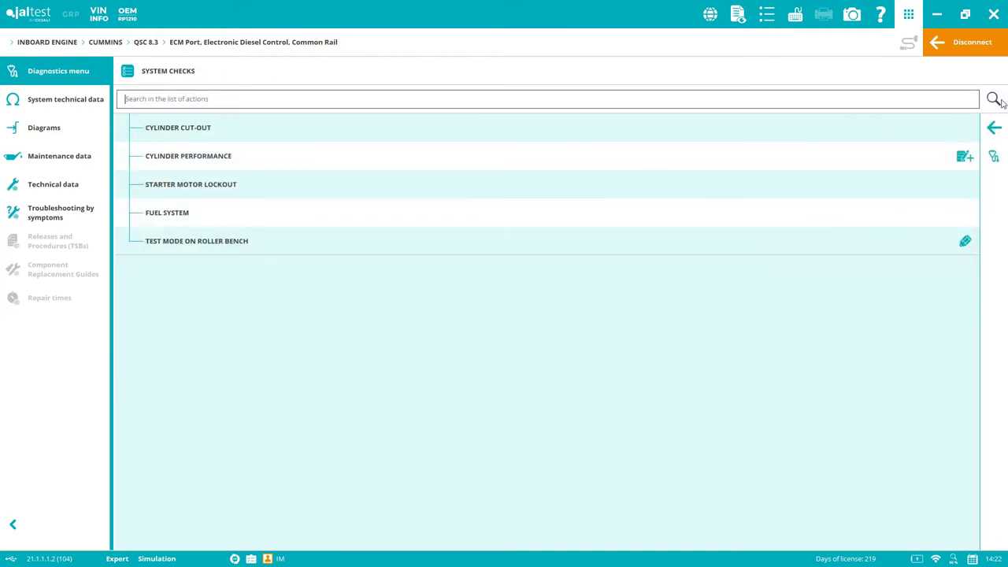
click(995, 127)
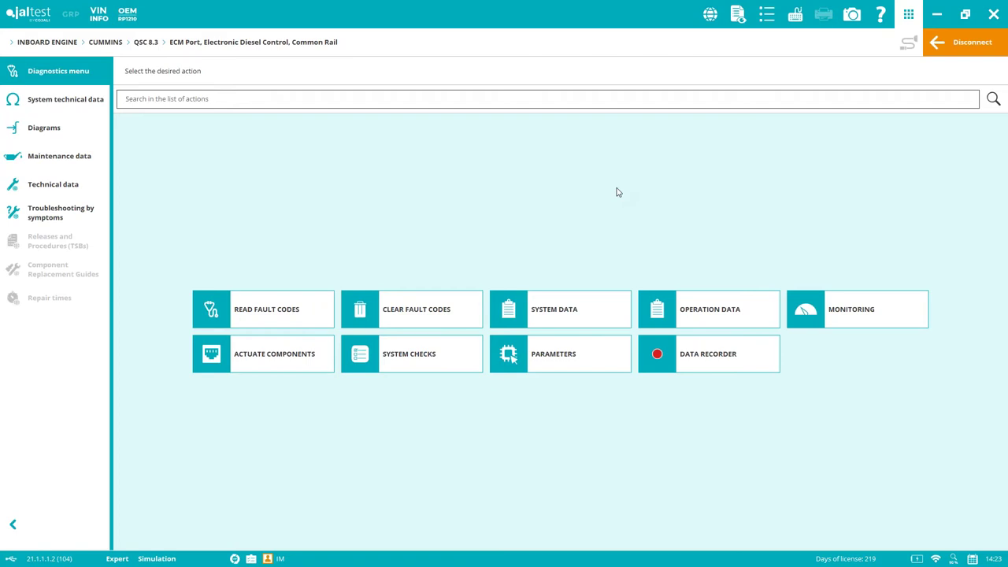
- Open Idle Speed under Parameters, accepting the Expert Mode terms and conditions of use
click(582, 357)
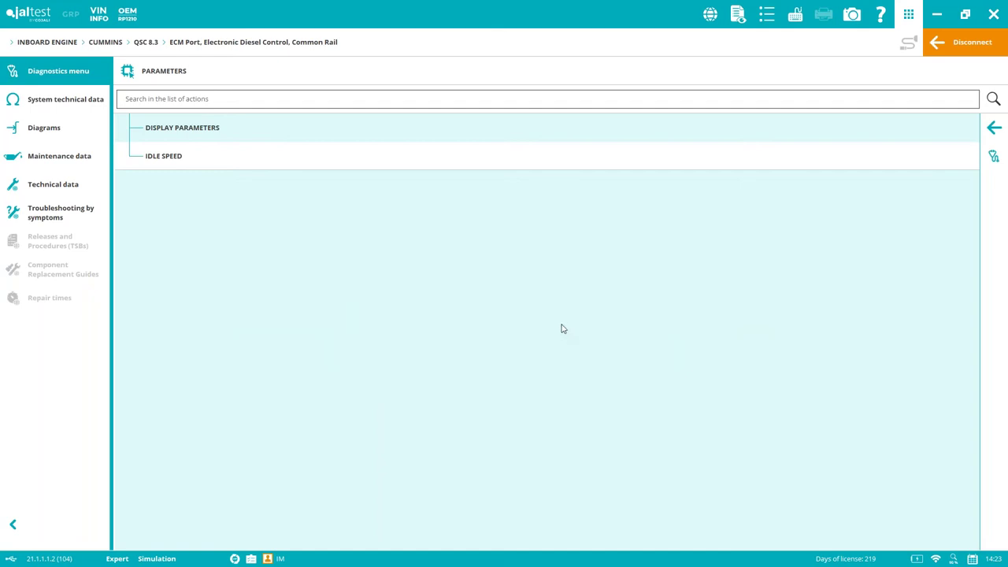
click(205, 155)
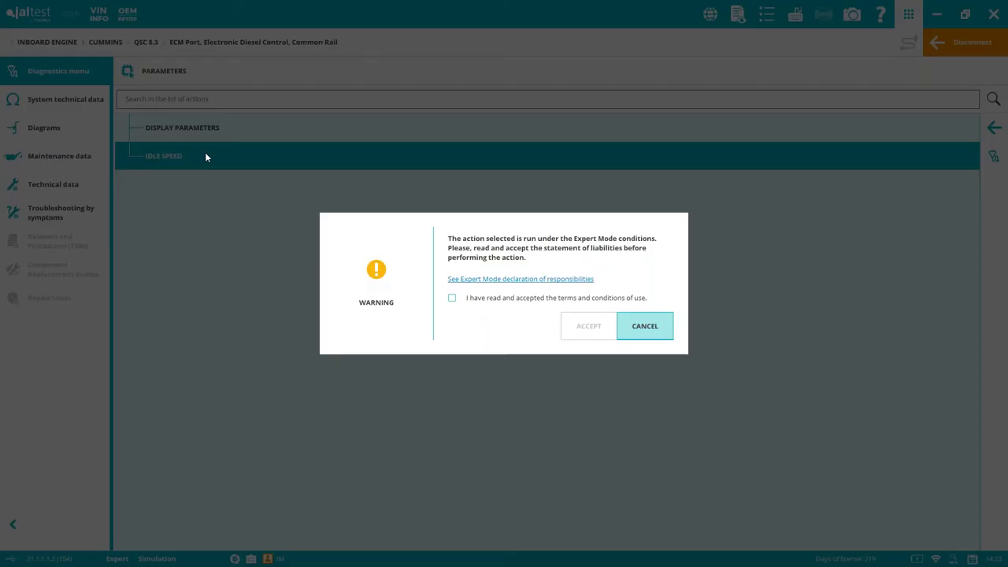
click(452, 297)
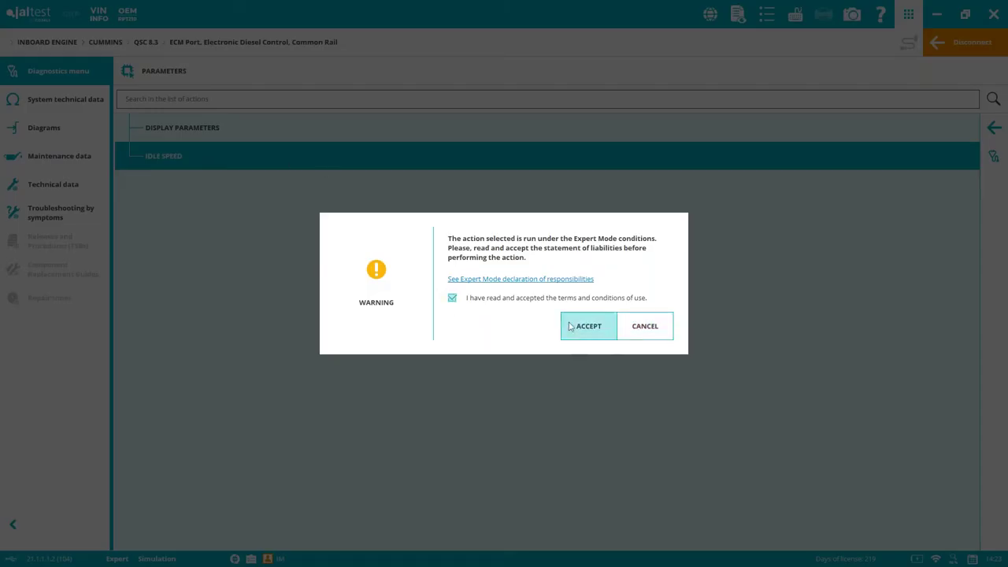
click(596, 334)
click(596, 334)
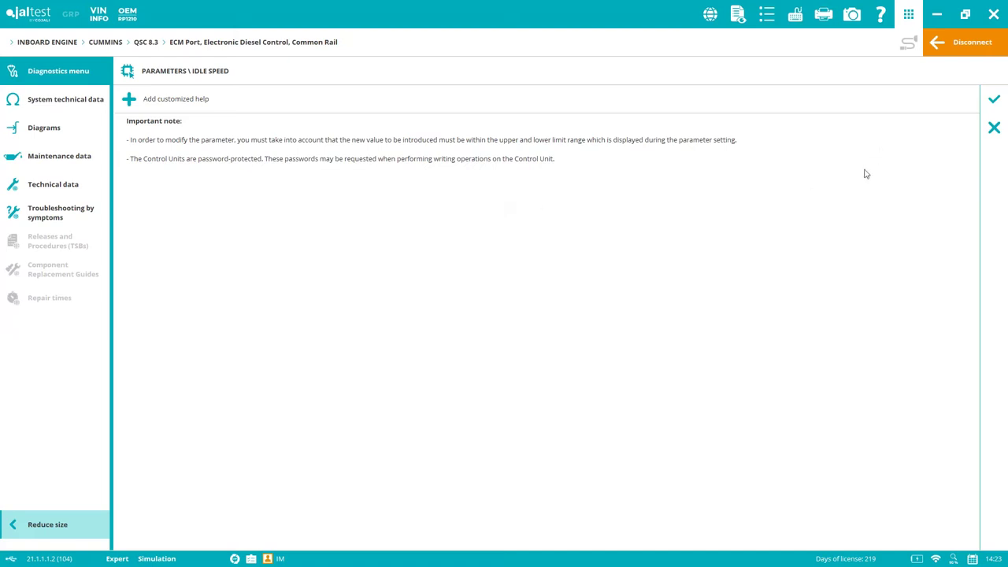
- Set the Idle Speed parameter to 700 rpm and save the modification
click(993, 98)
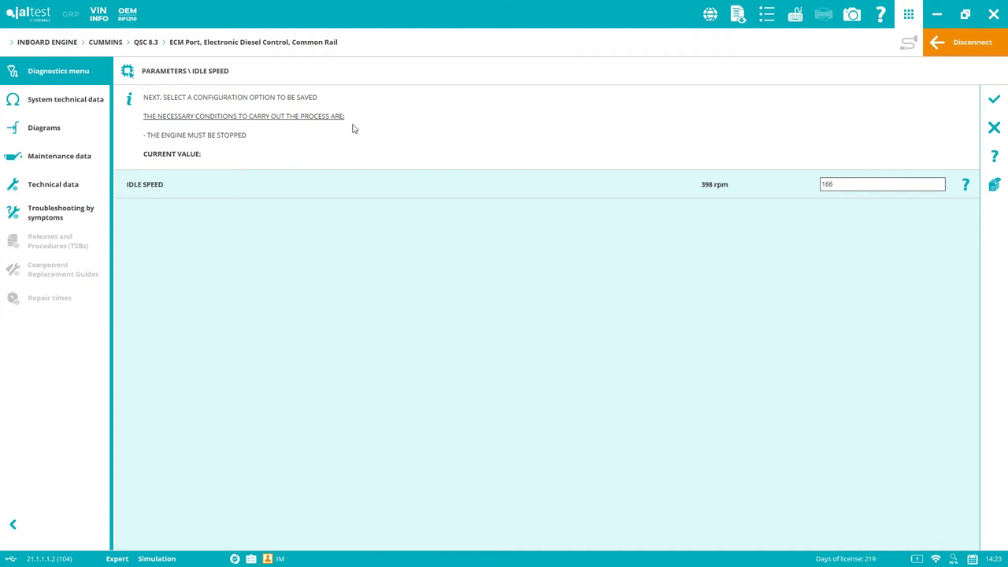
click(898, 186)
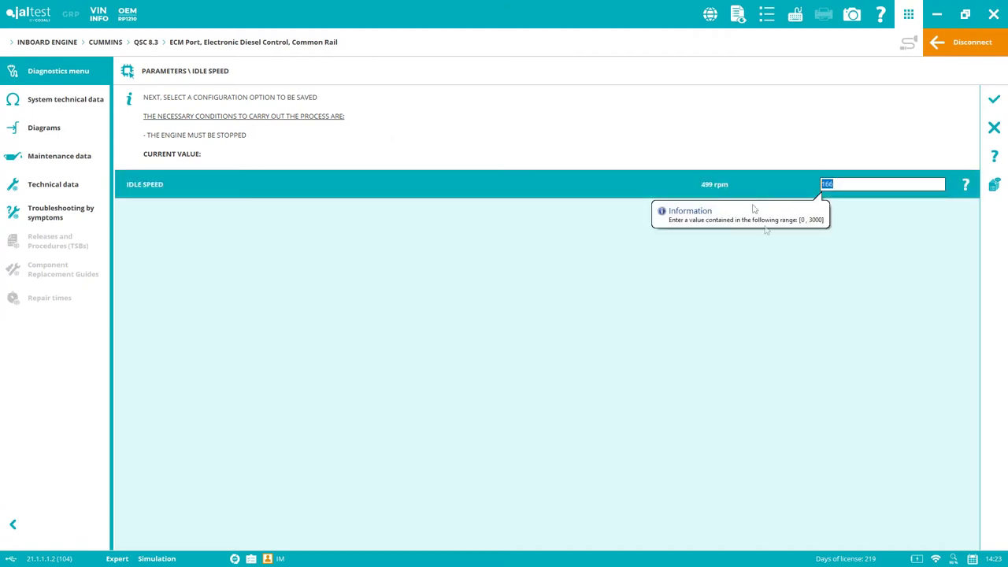
text(700)
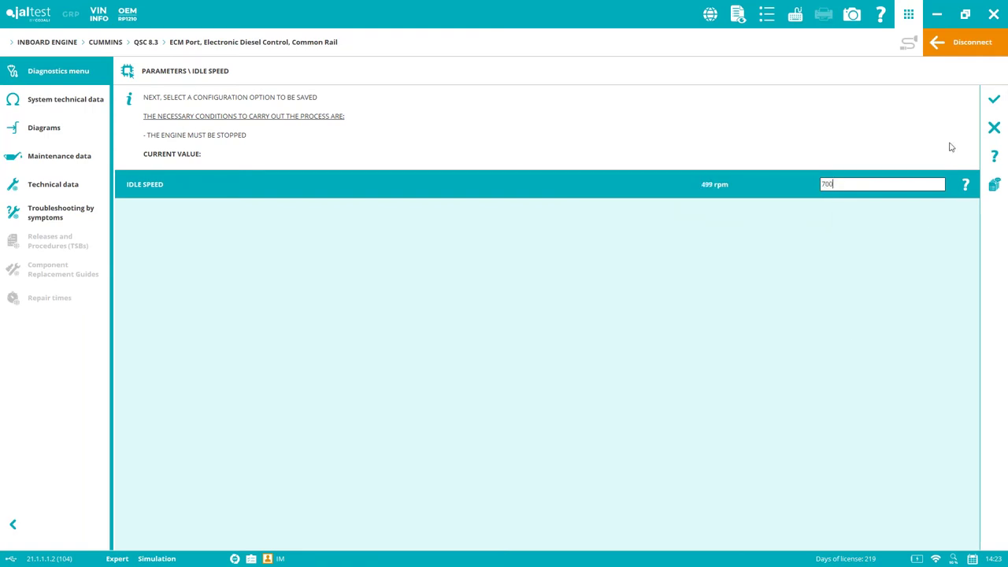
click(994, 100)
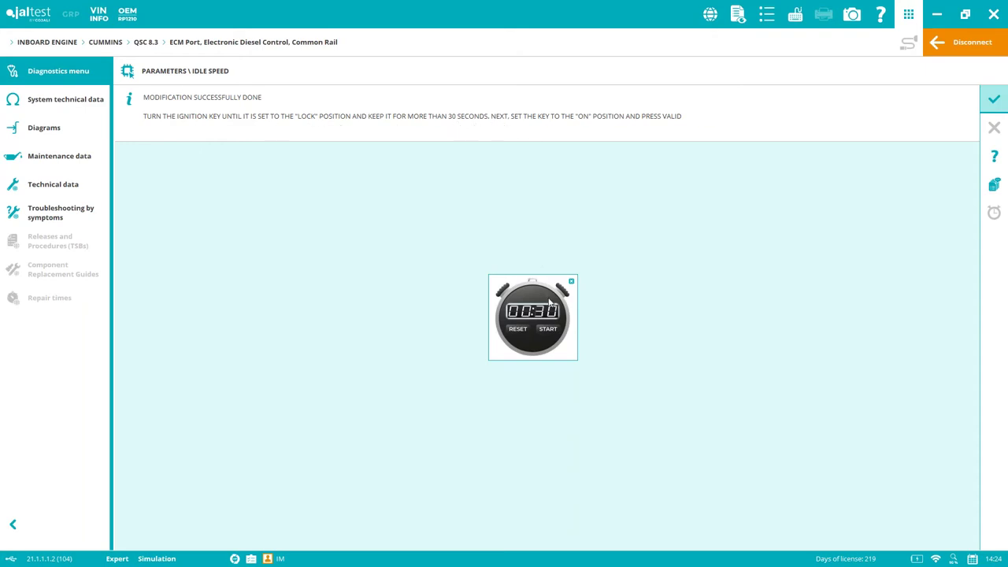
- Start and pause the 30-second ignition lock countdown, confirm the key cycle and leave Idle Speed for the diagnostic action selection
click(561, 329)
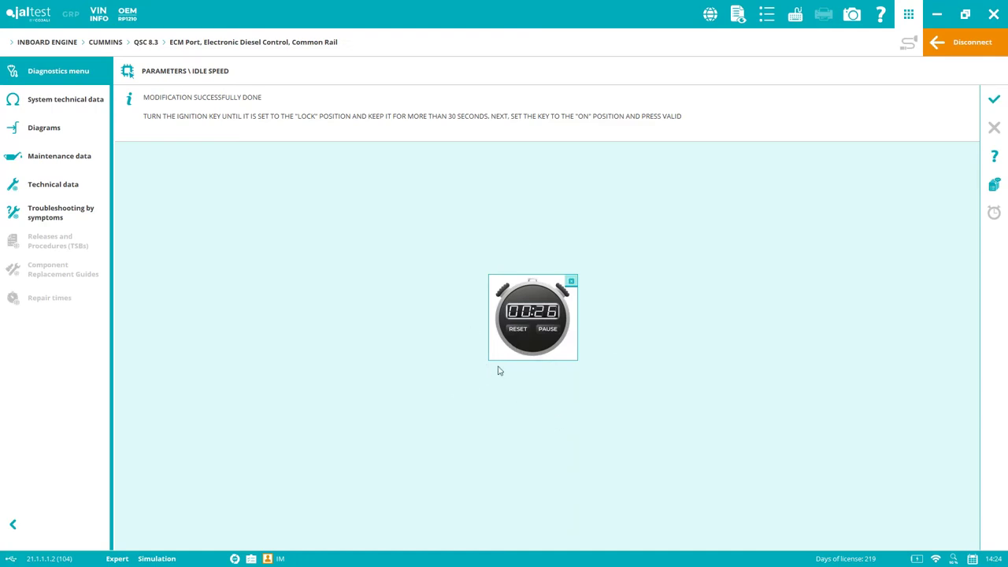
click(549, 328)
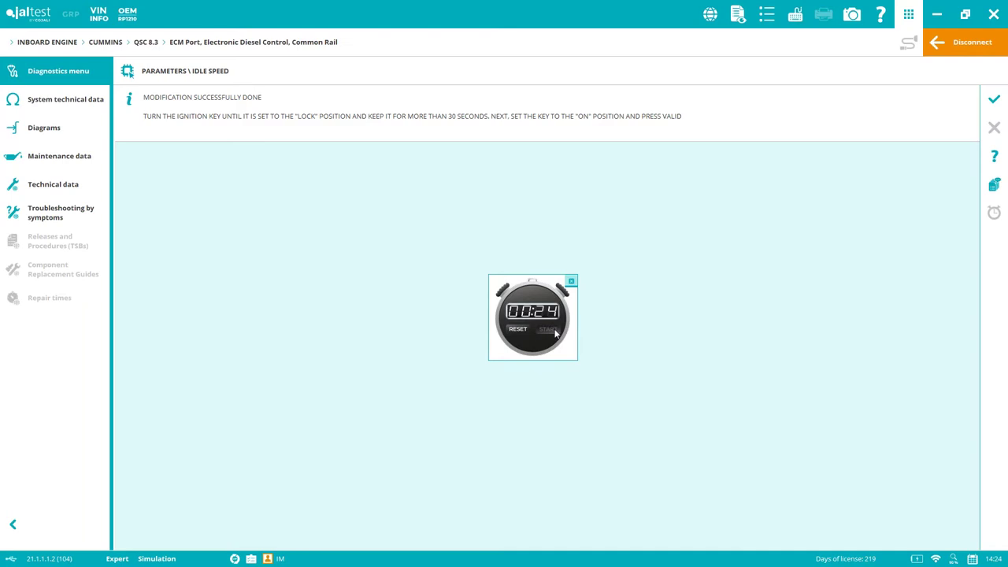
click(995, 100)
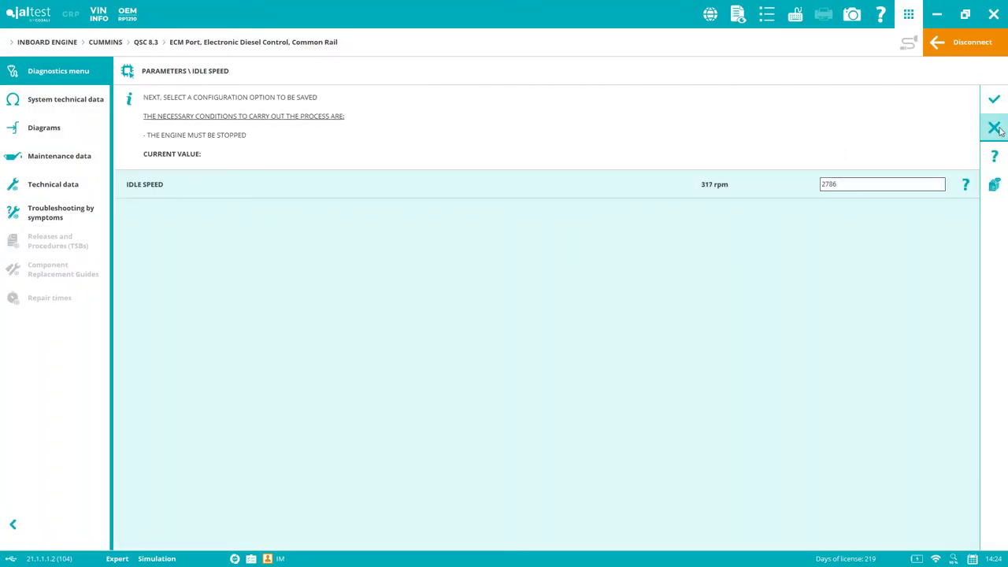
click(994, 126)
click(994, 126)
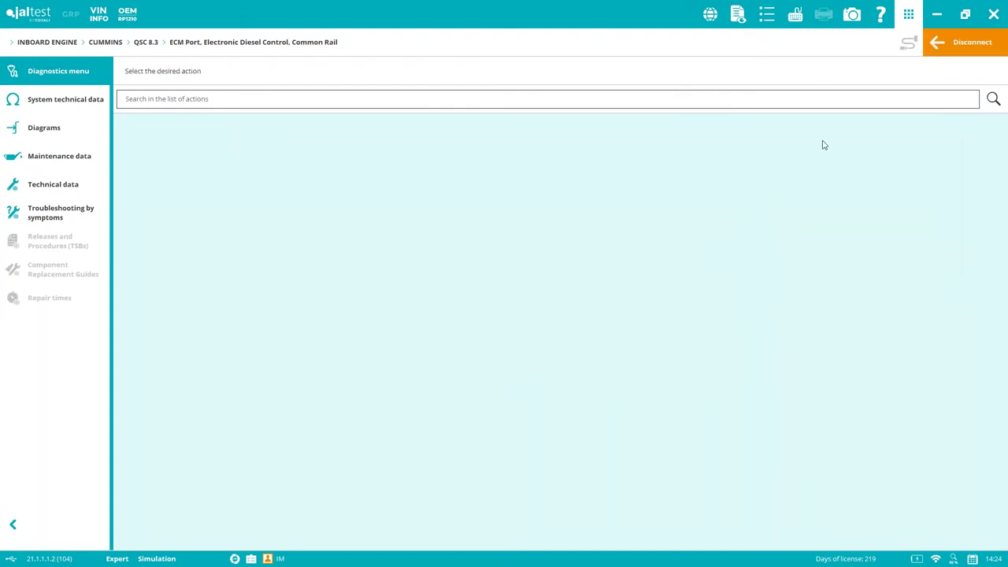
- Preview the diagnostic report, examine its fault codes, operation data, idle speed and comments and signature sections, and close it
click(737, 17)
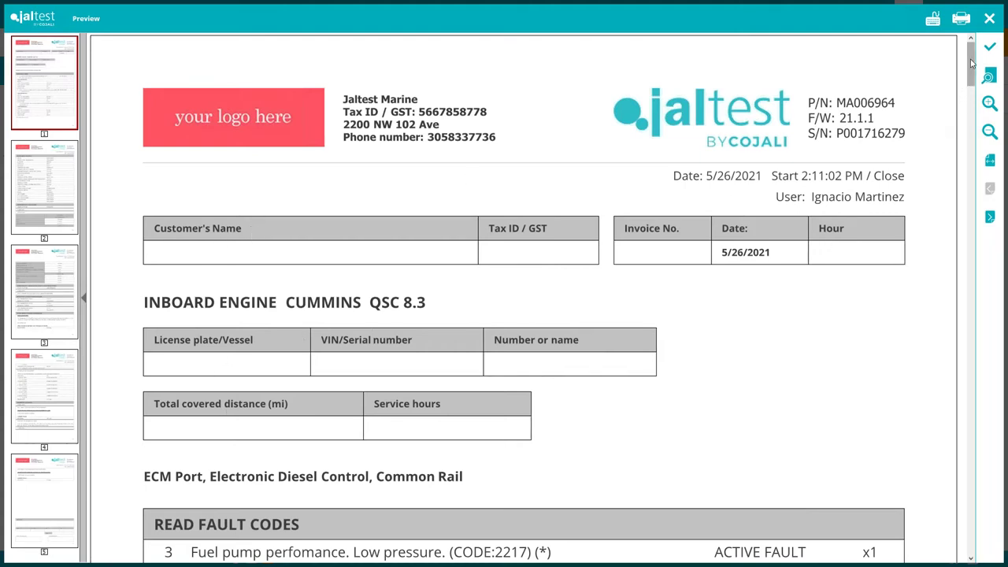
scroll(972, 63, down, 1)
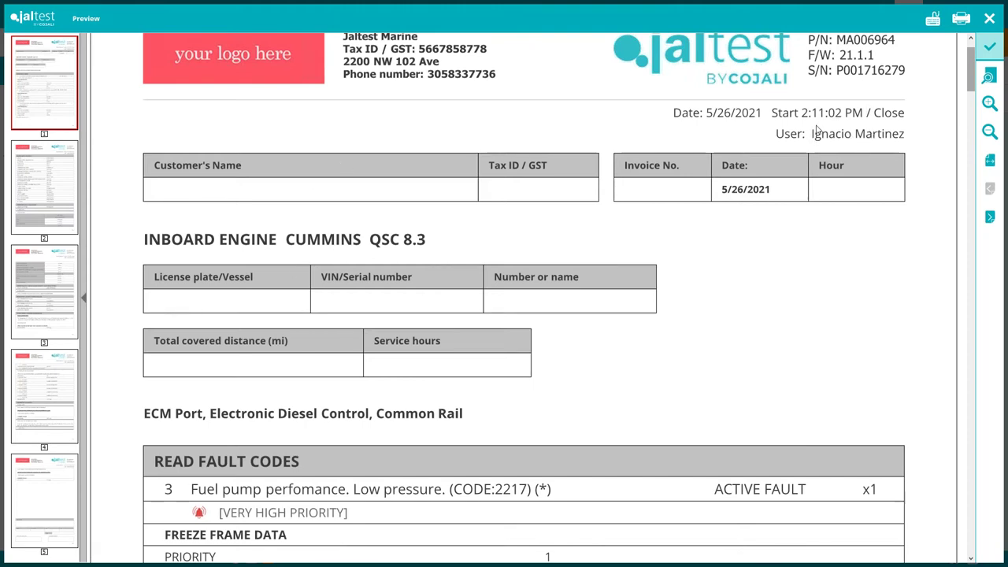
scroll(304, 103, down, 3)
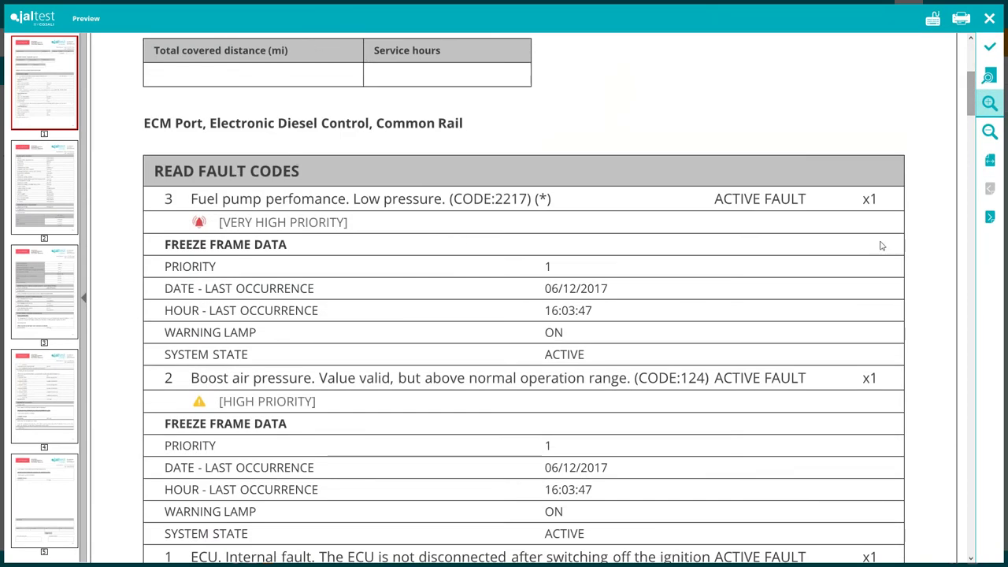
drag(972, 96, 967, 239)
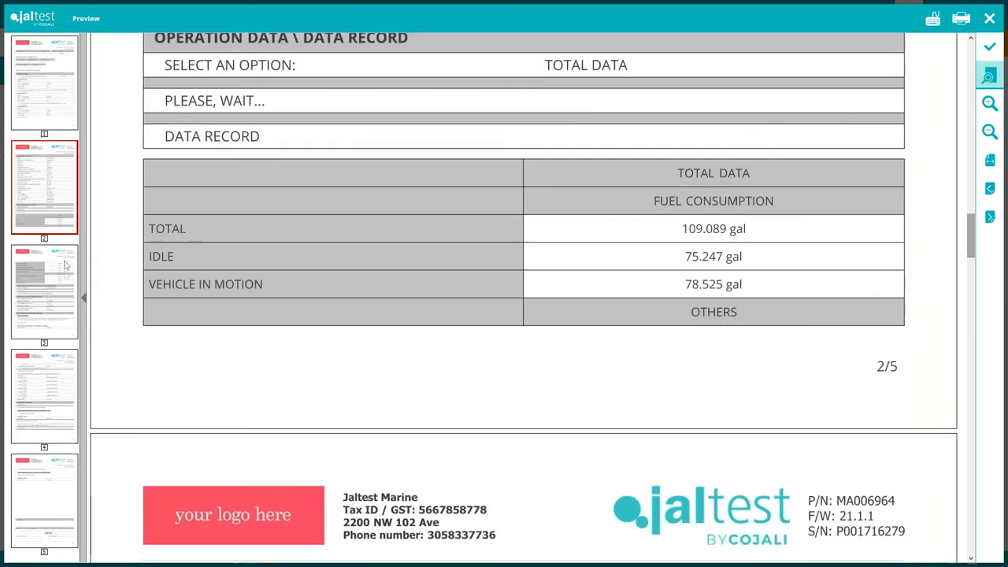
click(65, 318)
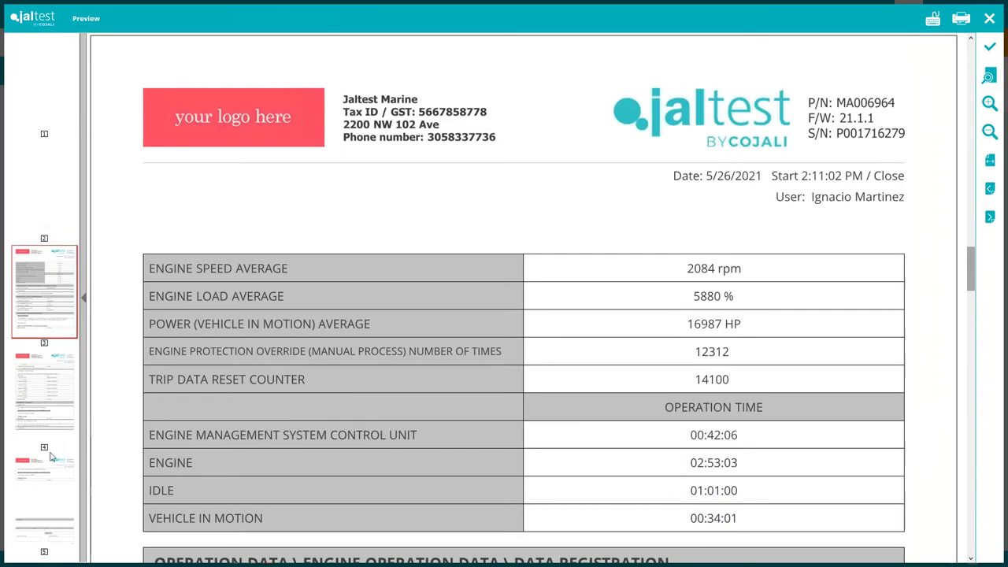
click(48, 466)
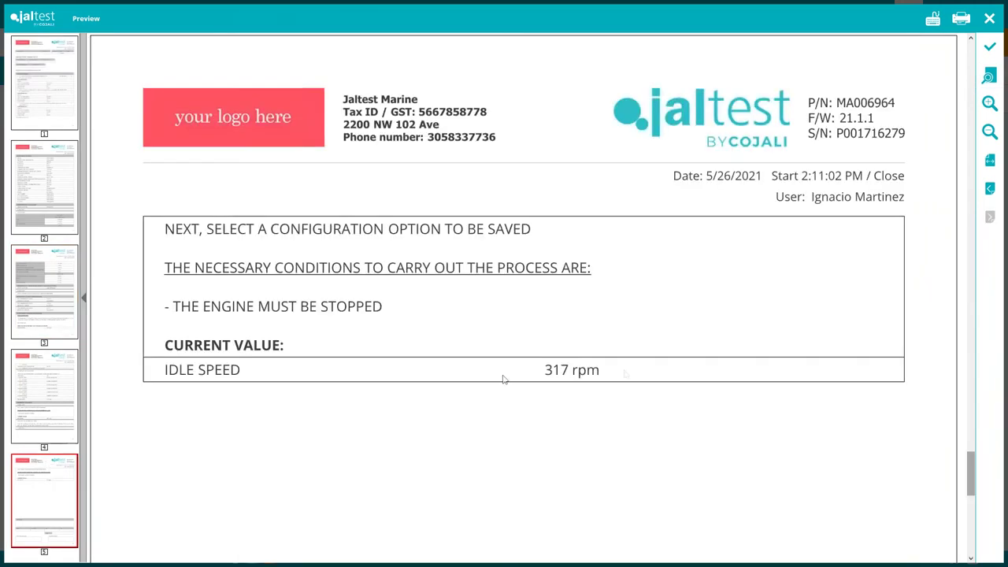
click(31, 376)
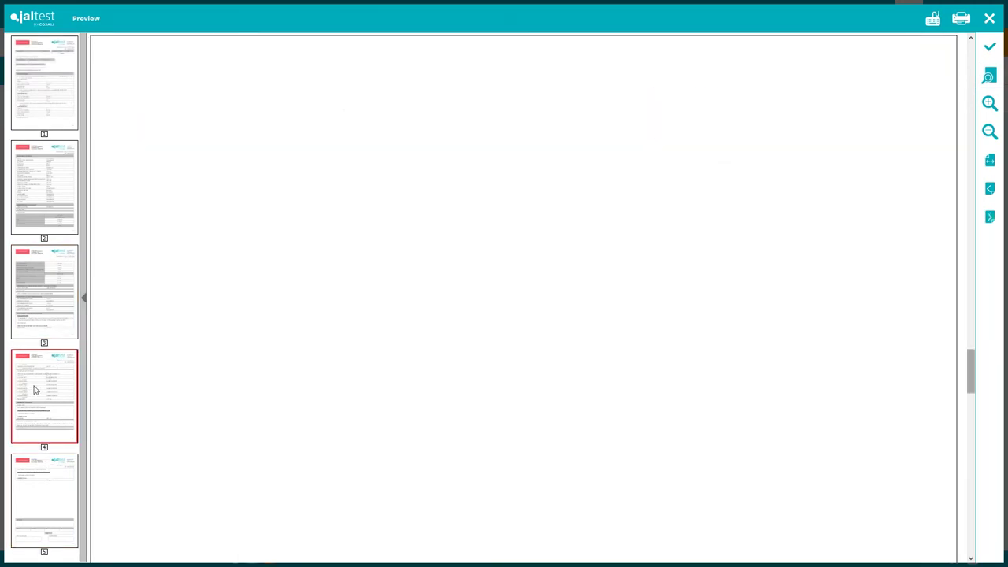
click(49, 461)
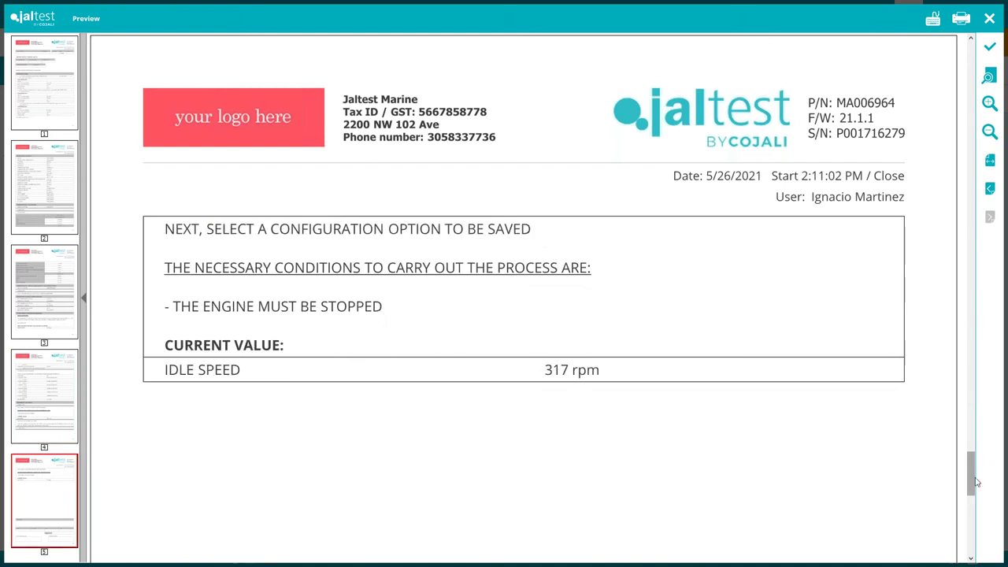
drag(974, 482, 982, 540)
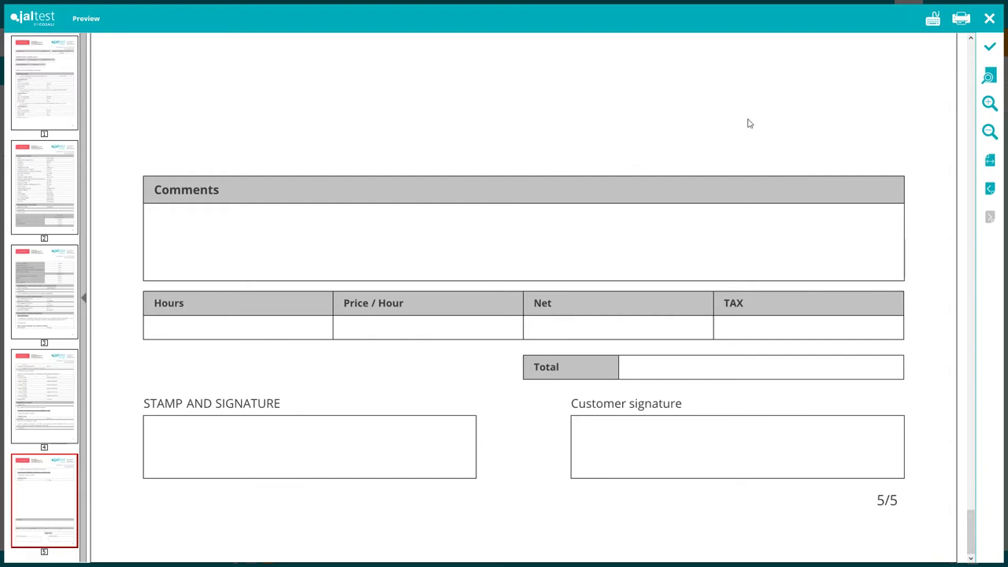
click(994, 24)
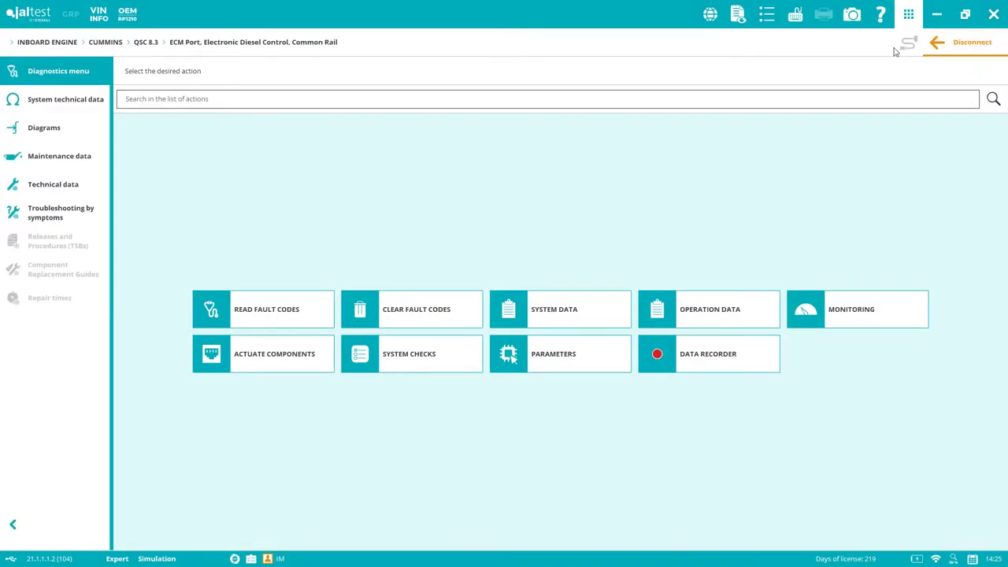
- Open Specific System Live Data in the Data Recorder, accept the function information and decline setting triggers in the measurements
click(717, 359)
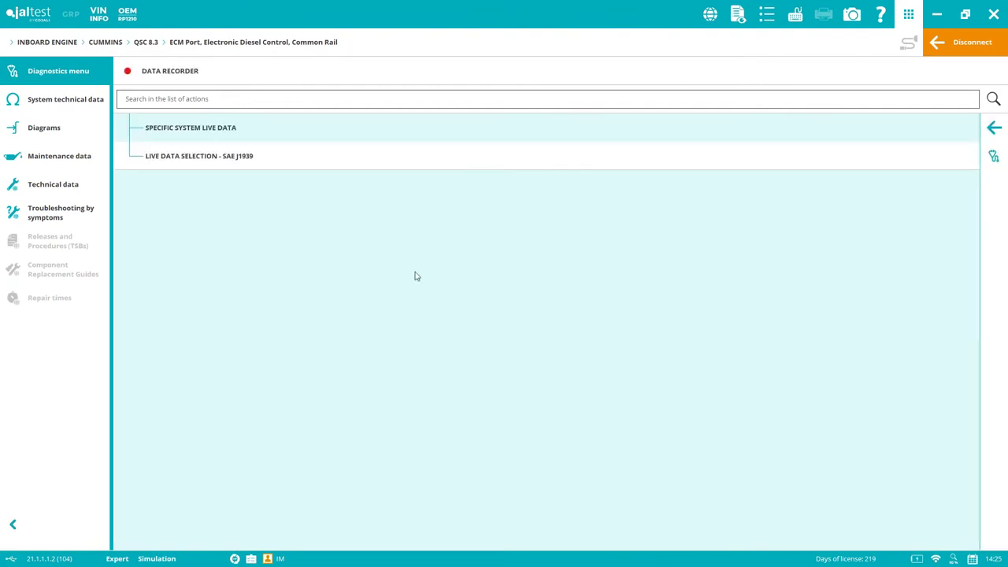
click(286, 133)
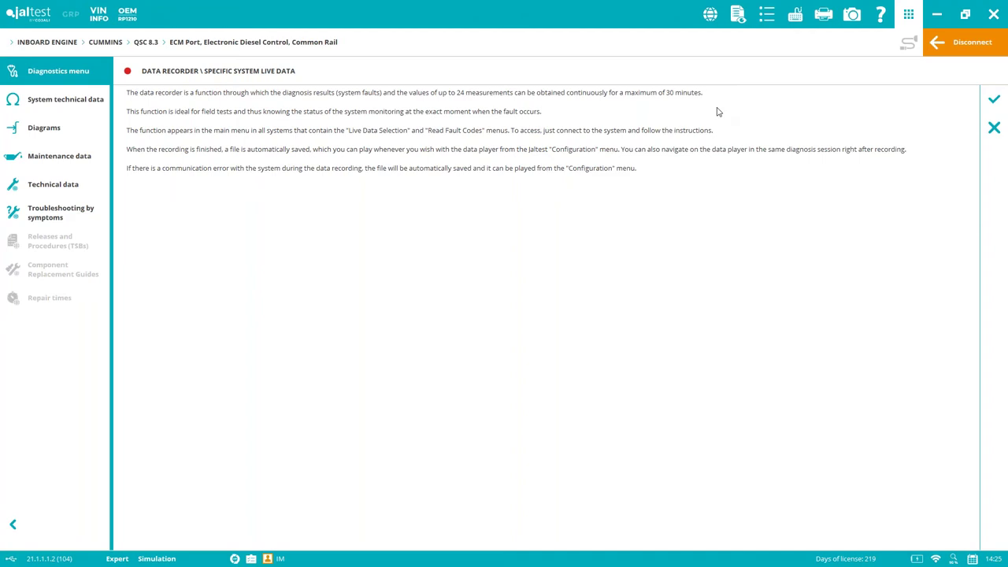
click(992, 99)
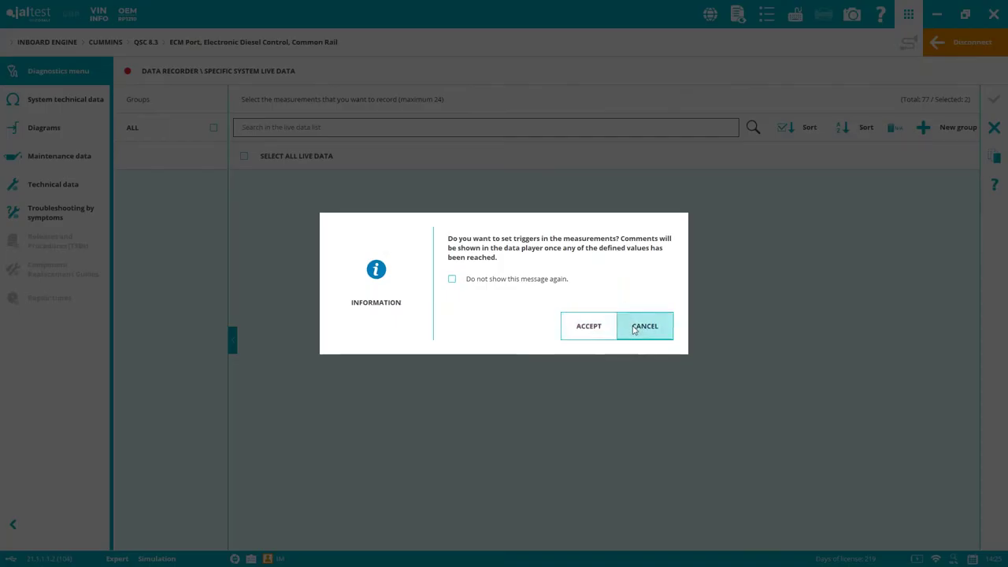
click(635, 329)
- Select all live data in the Pressure and Temperature groups and start recording the measurements
click(212, 128)
click(212, 156)
click(213, 185)
click(244, 157)
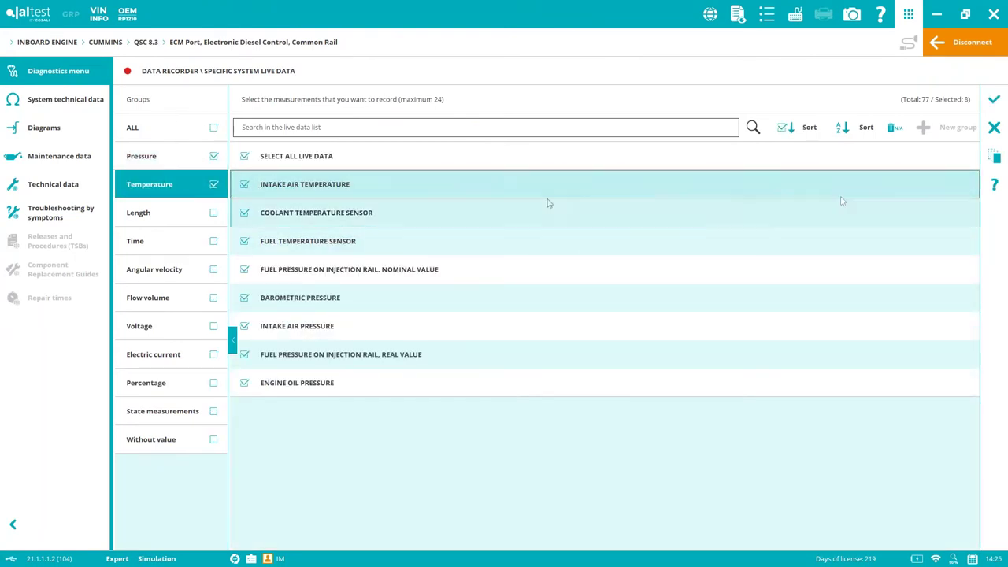
click(994, 103)
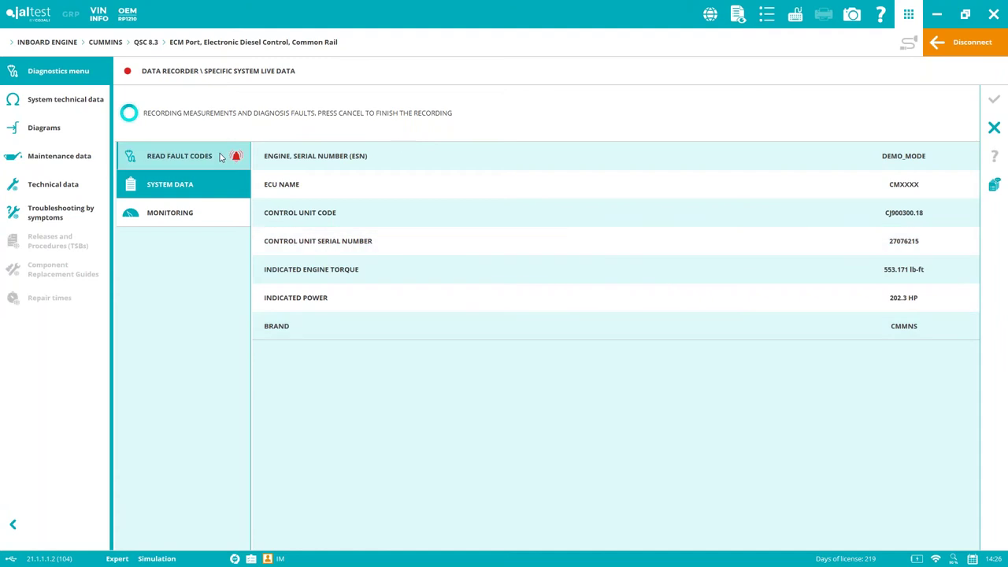
- During the recording, review the fault codes and graph the coolant and fuel temperature sensors, returning to the monitoring list
click(180, 156)
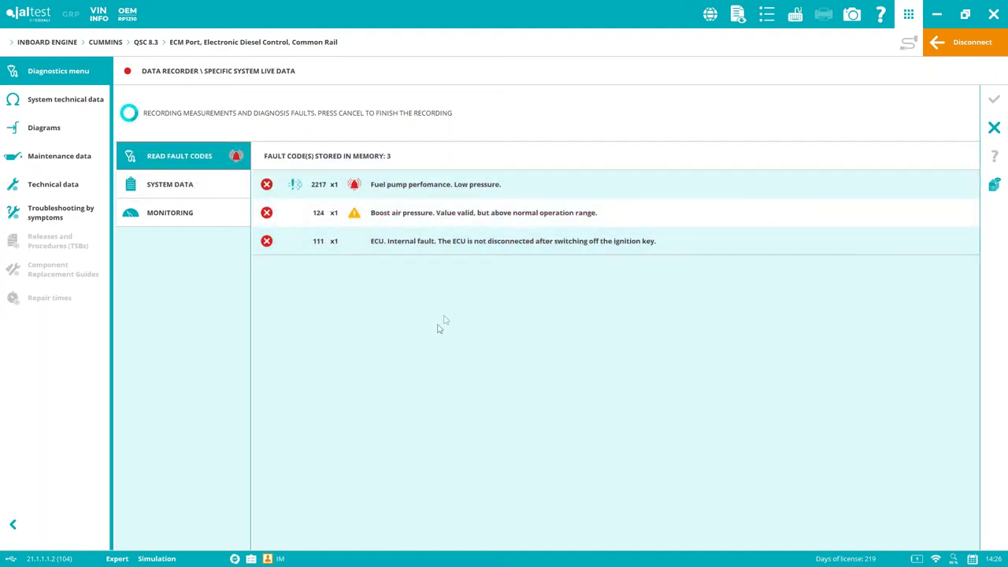
click(189, 218)
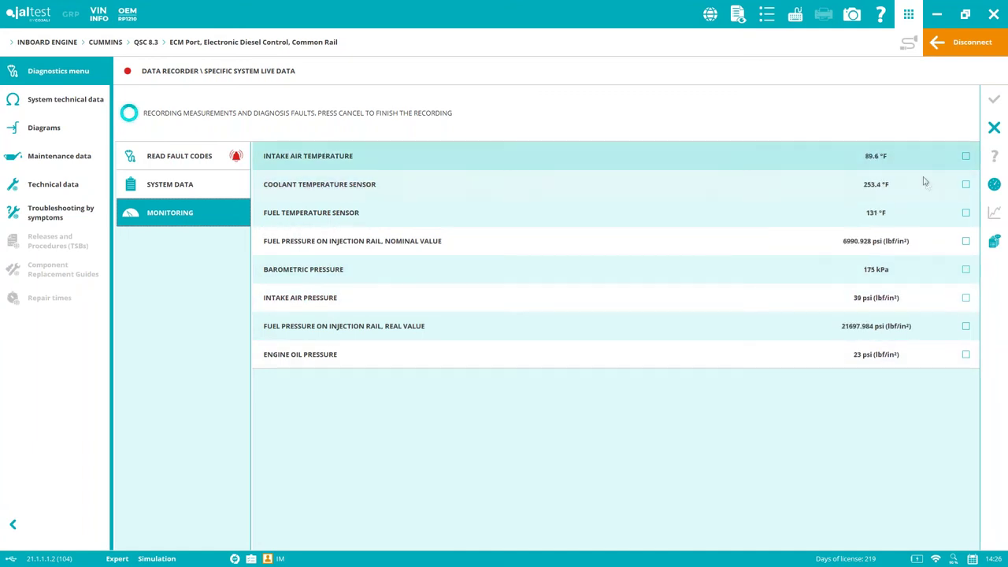
click(966, 185)
click(966, 212)
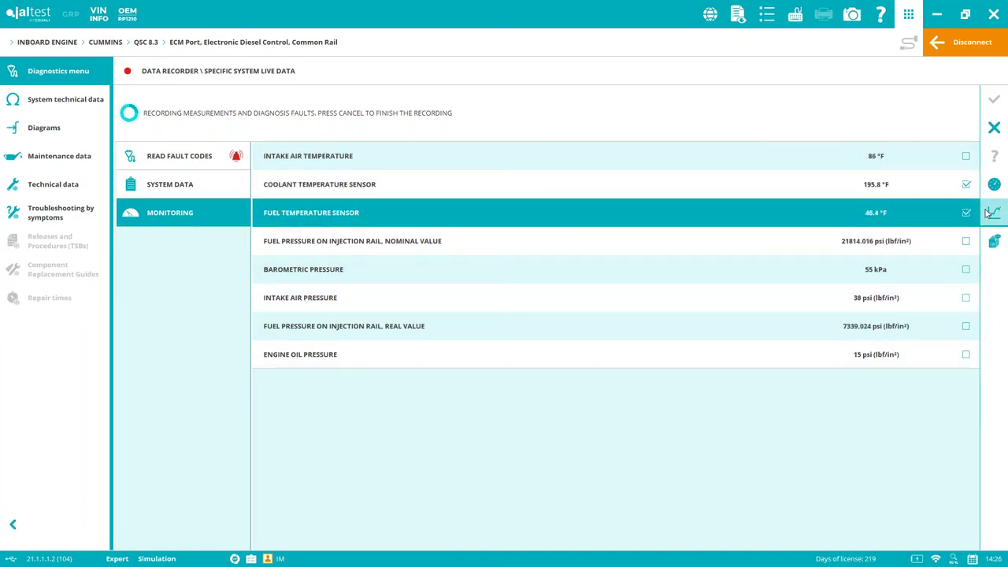
click(994, 212)
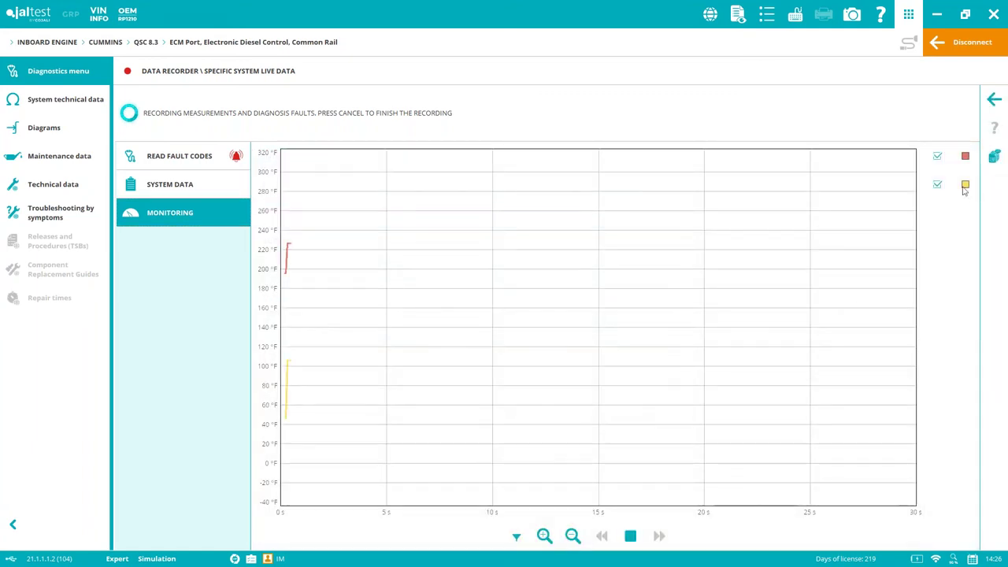
click(993, 99)
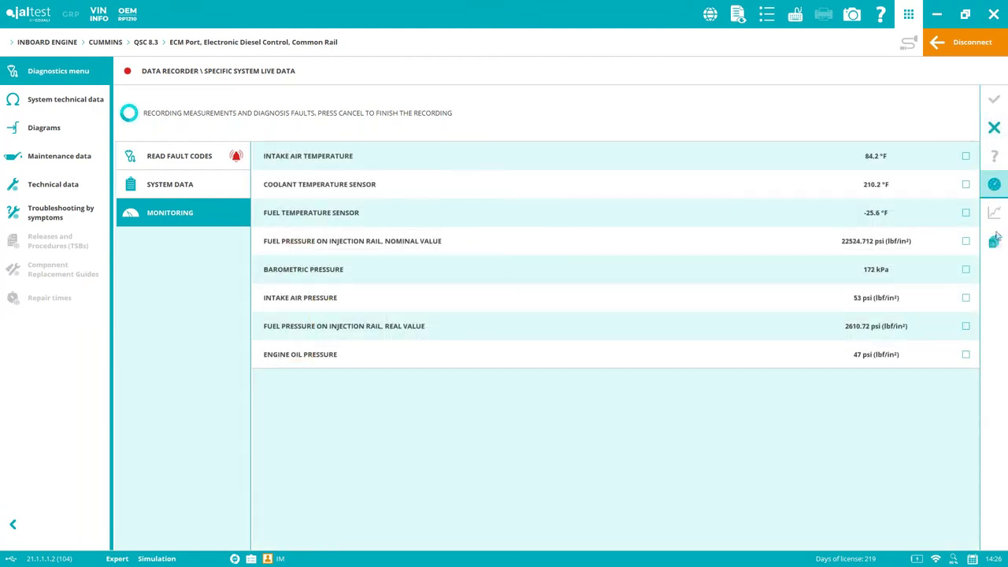
- Add the comment "notes 1" to the running recording
click(994, 243)
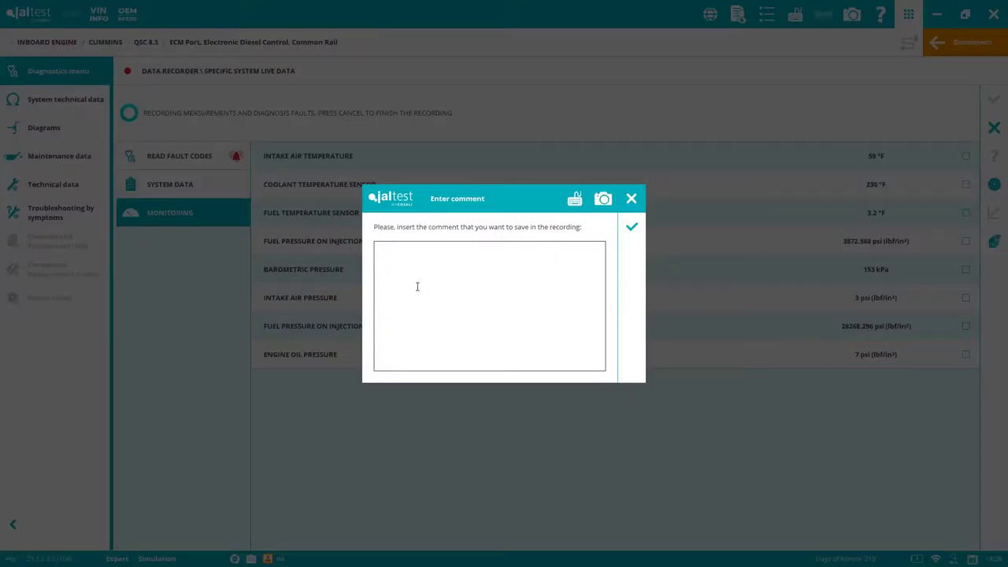
text(notes 1)
click(642, 233)
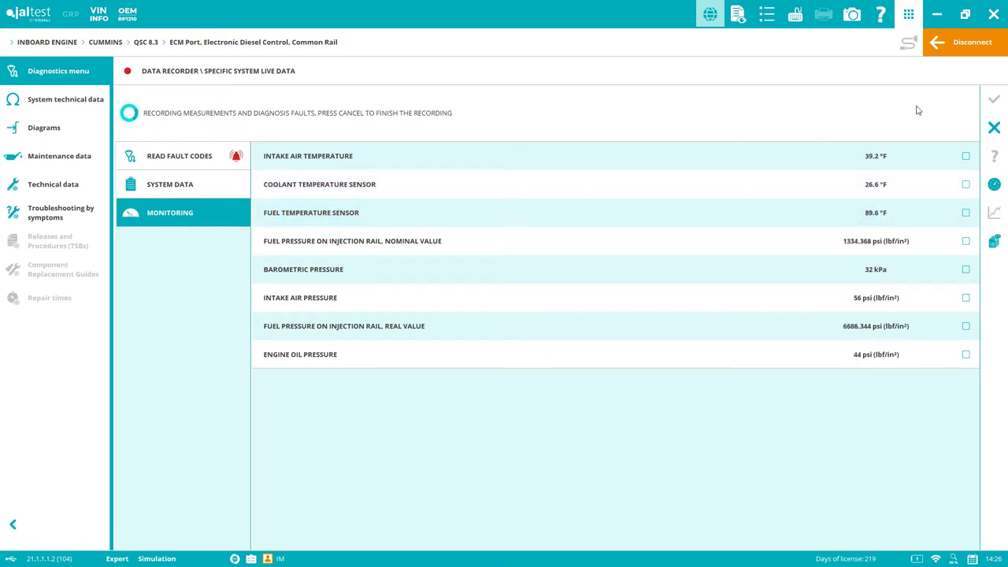
- Finish the recording and open the saved session for playback, accepting the closure of all technical information windows
click(995, 129)
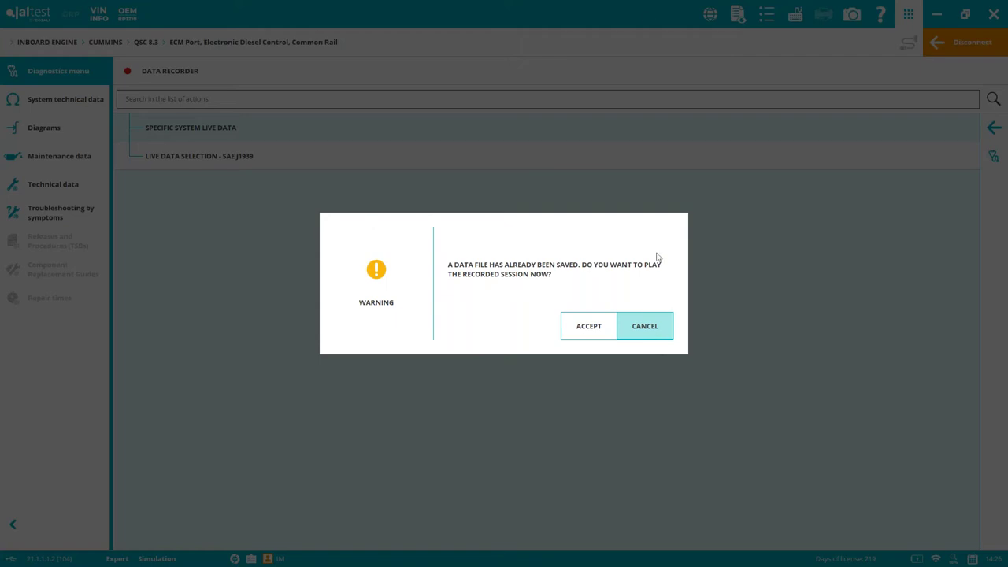
click(587, 329)
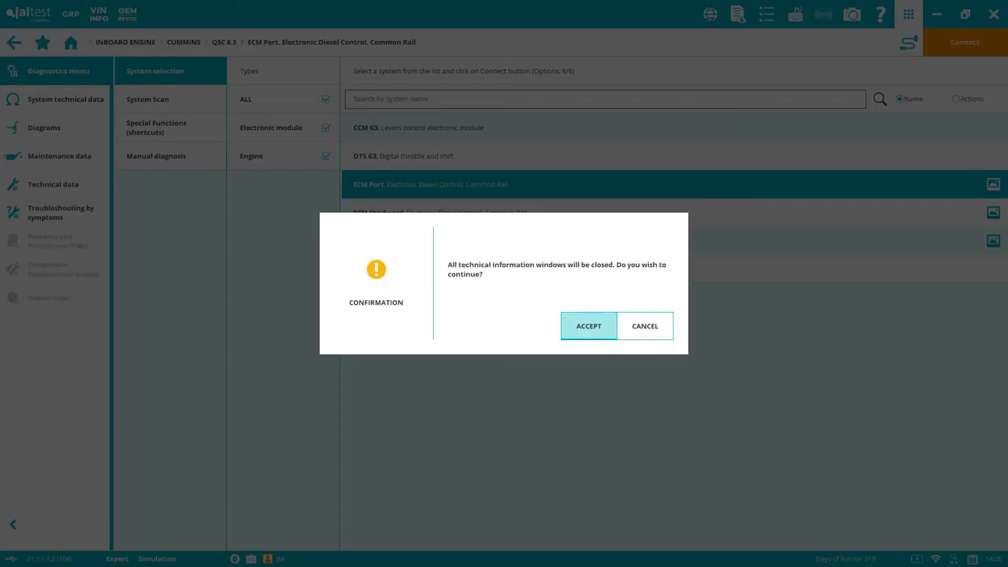
click(583, 329)
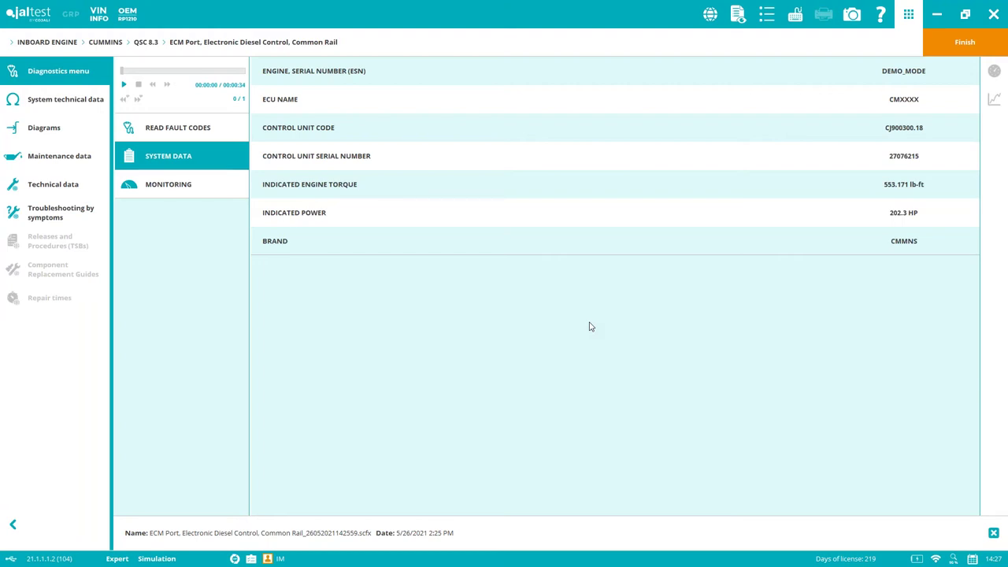
- Play back the recorded session and review its fault codes, system data and monitoring values
click(61, 212)
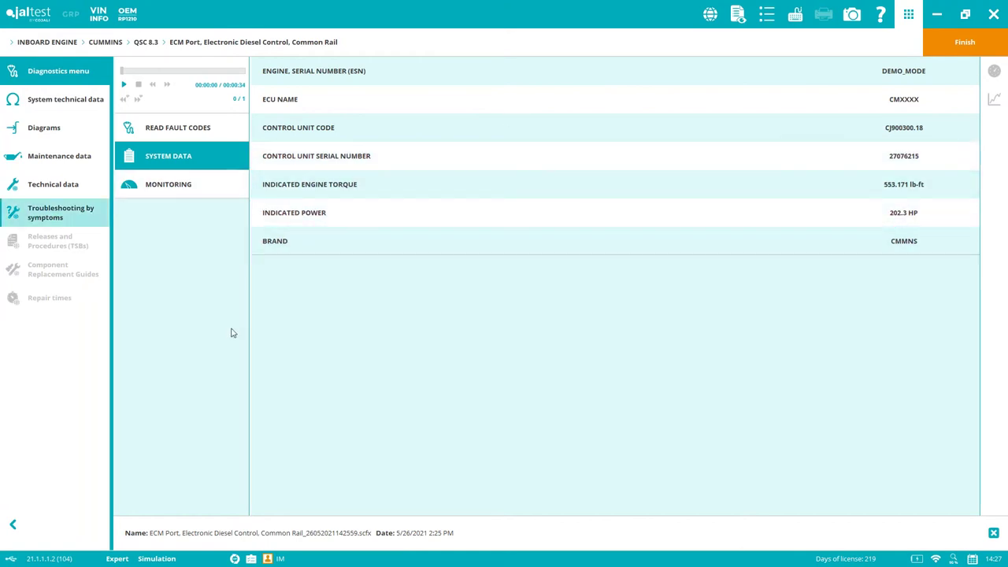
click(165, 131)
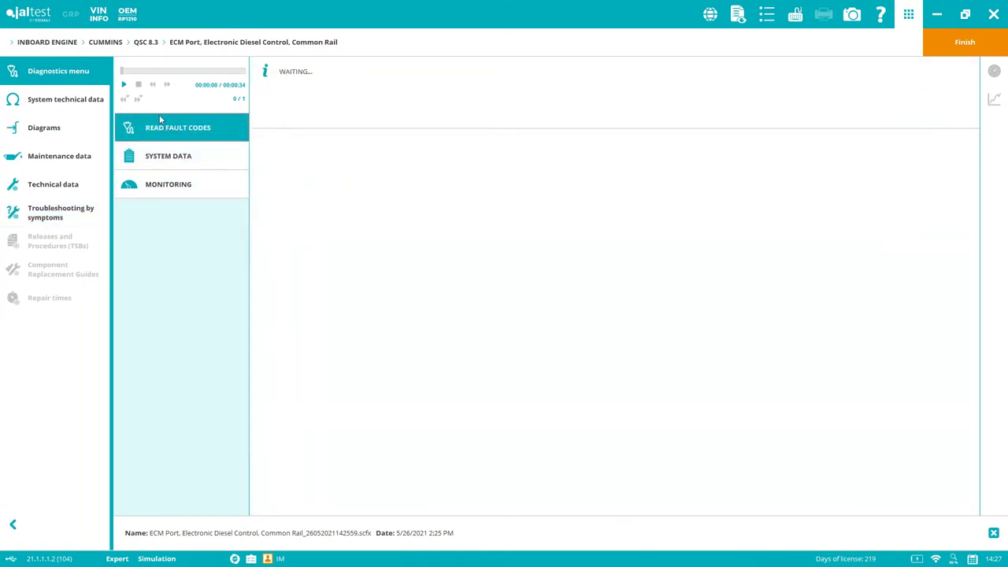
click(124, 84)
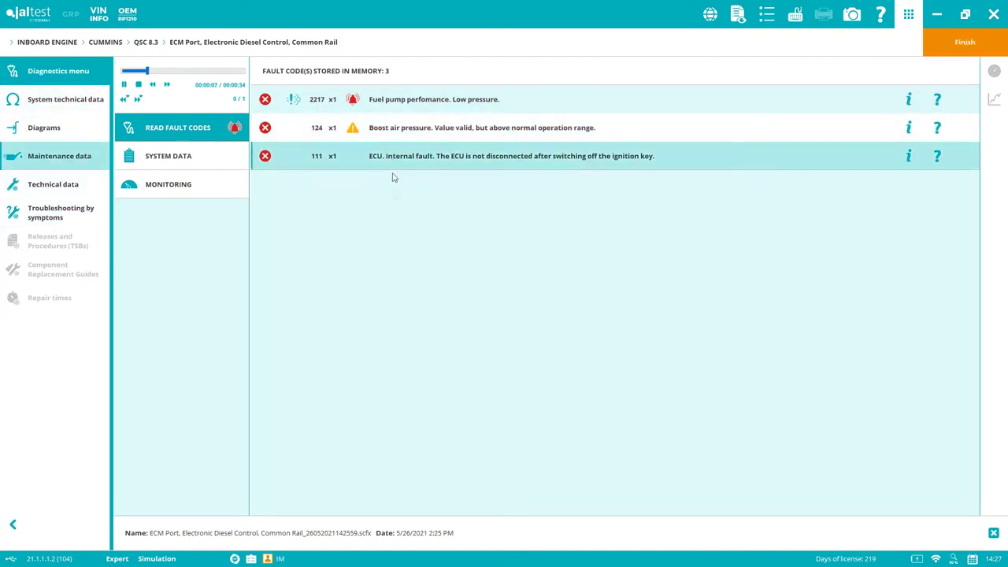
click(201, 156)
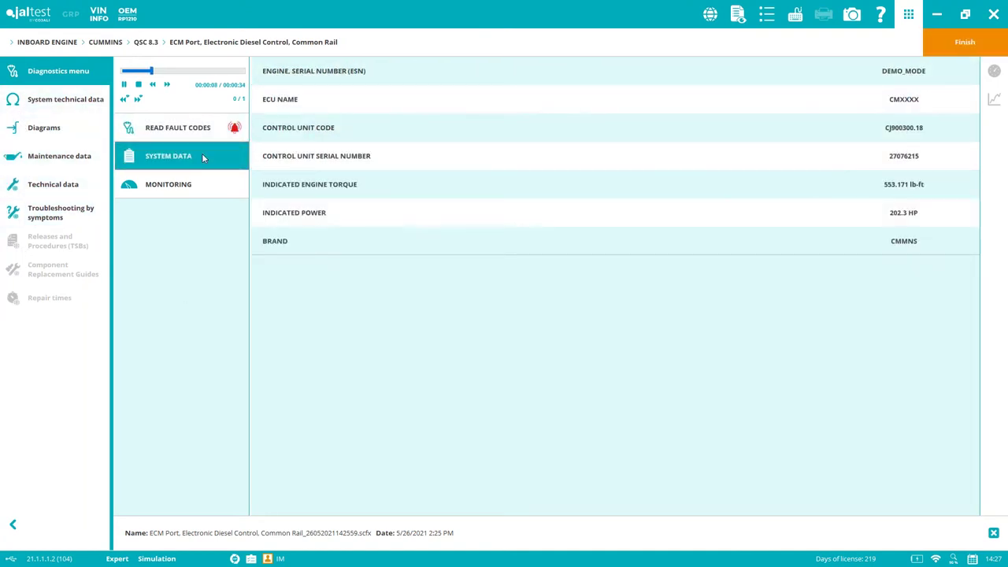
click(198, 187)
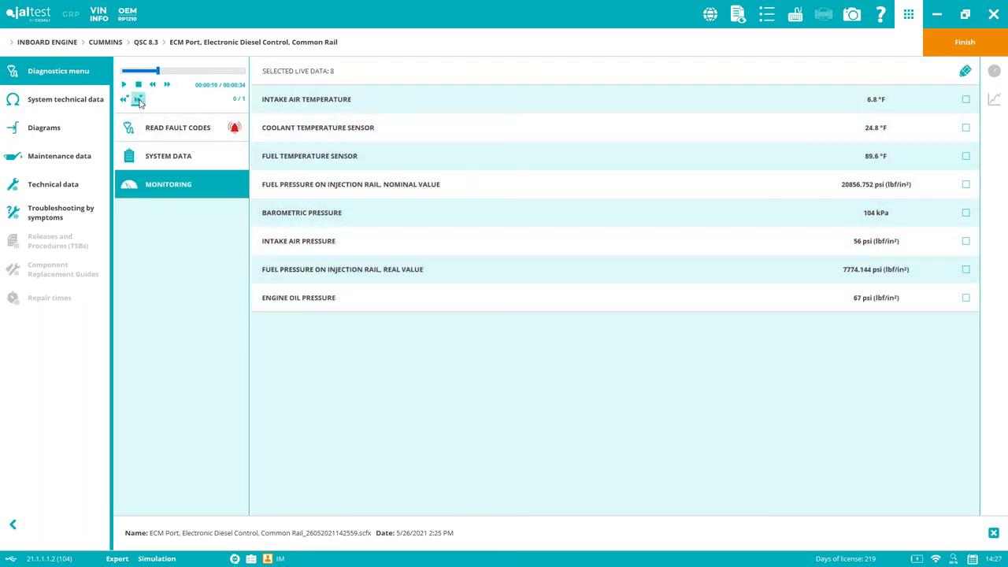
- Advance the playback to the recorded comment and finish the playback session
click(139, 100)
click(167, 84)
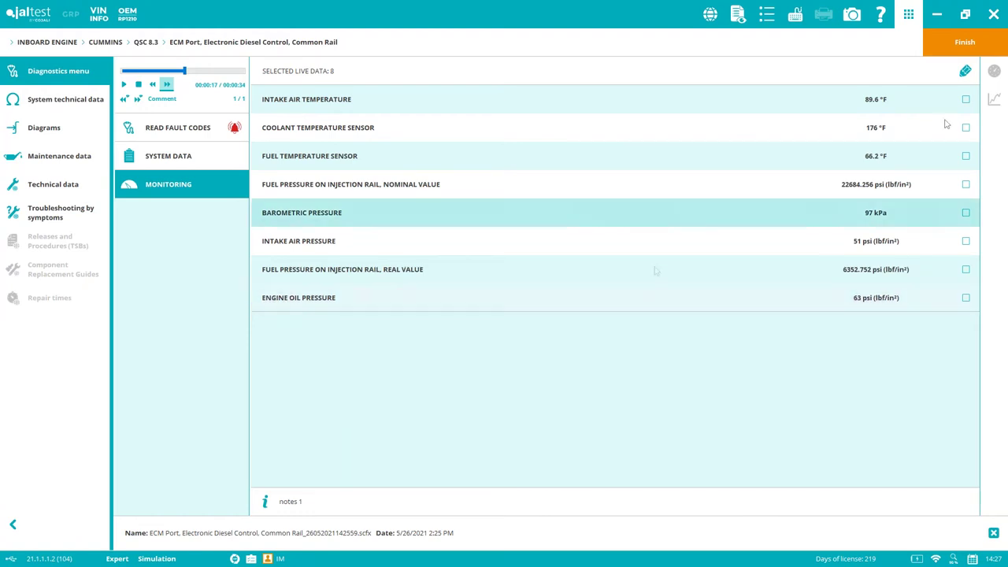
click(973, 49)
click(589, 325)
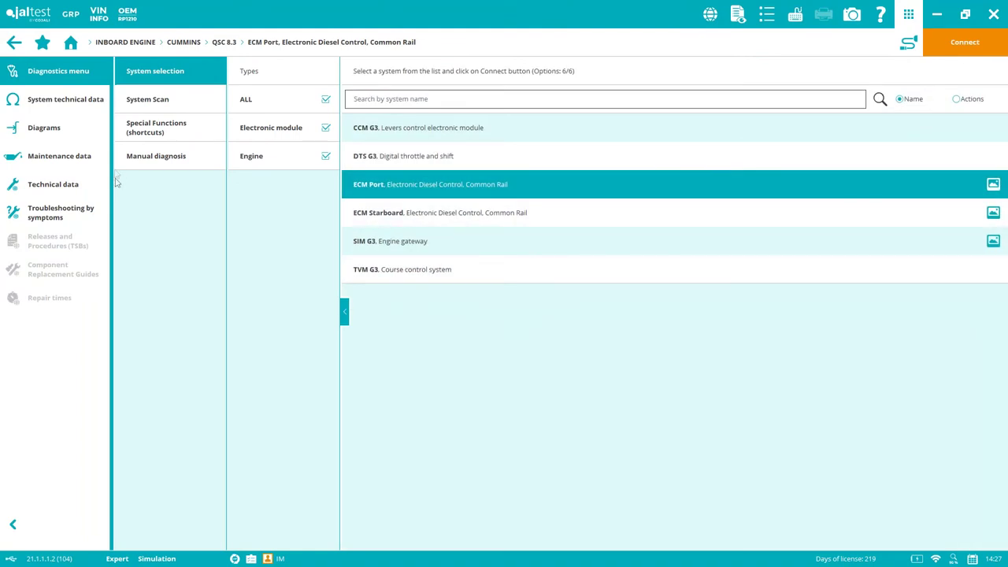
- View the technical data of components CB2M and CB21M, using all diagram configurations
click(68, 99)
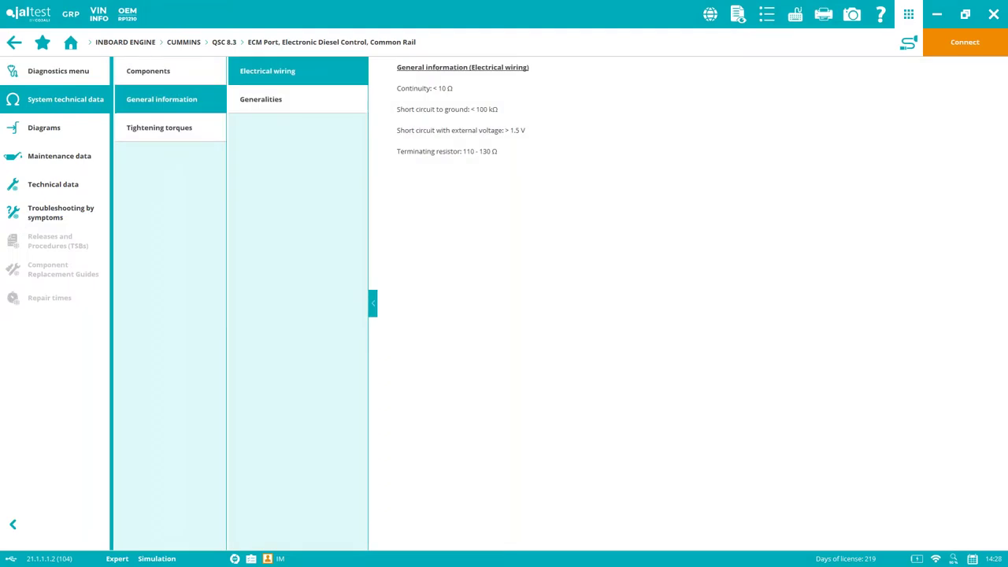
click(158, 75)
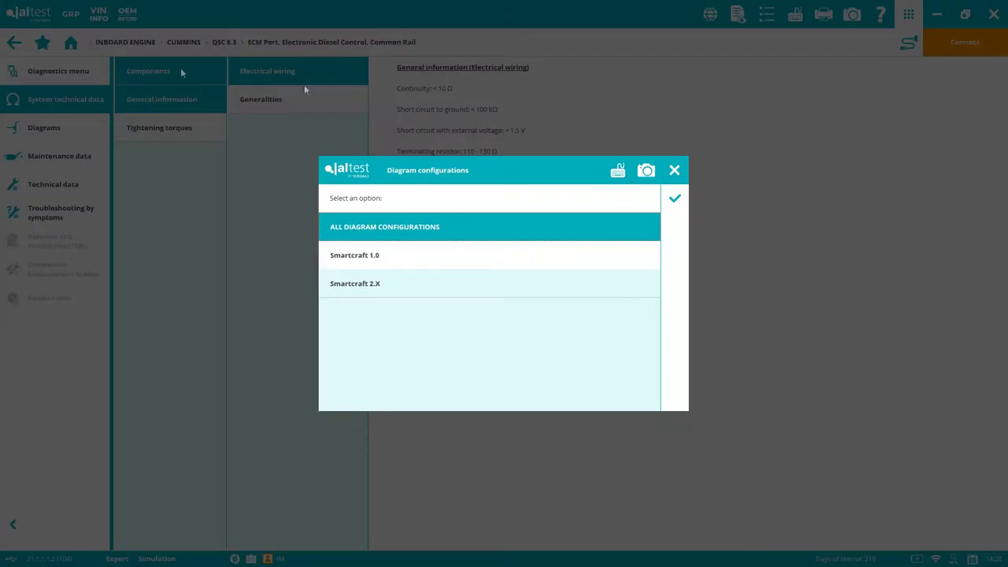
click(674, 198)
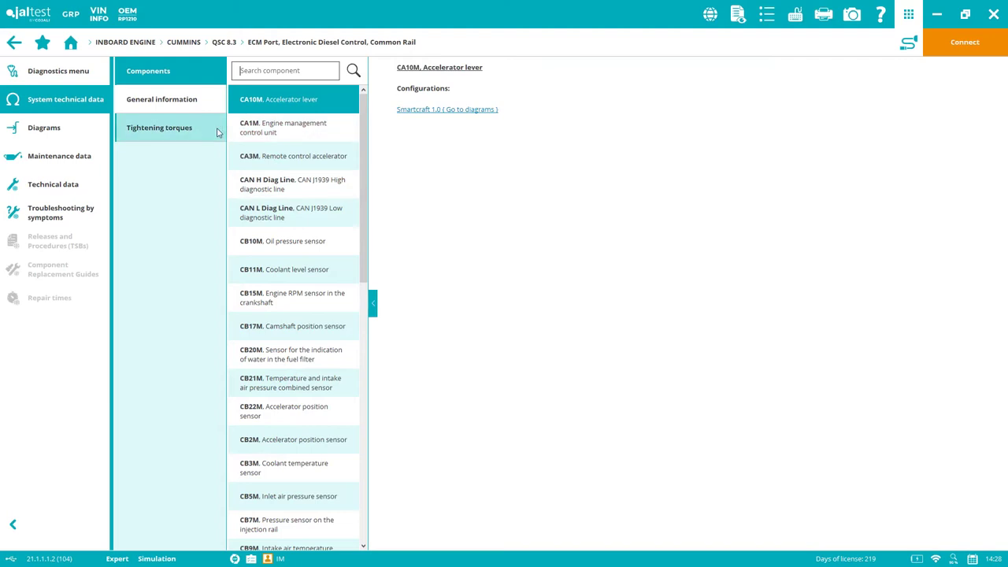
click(298, 447)
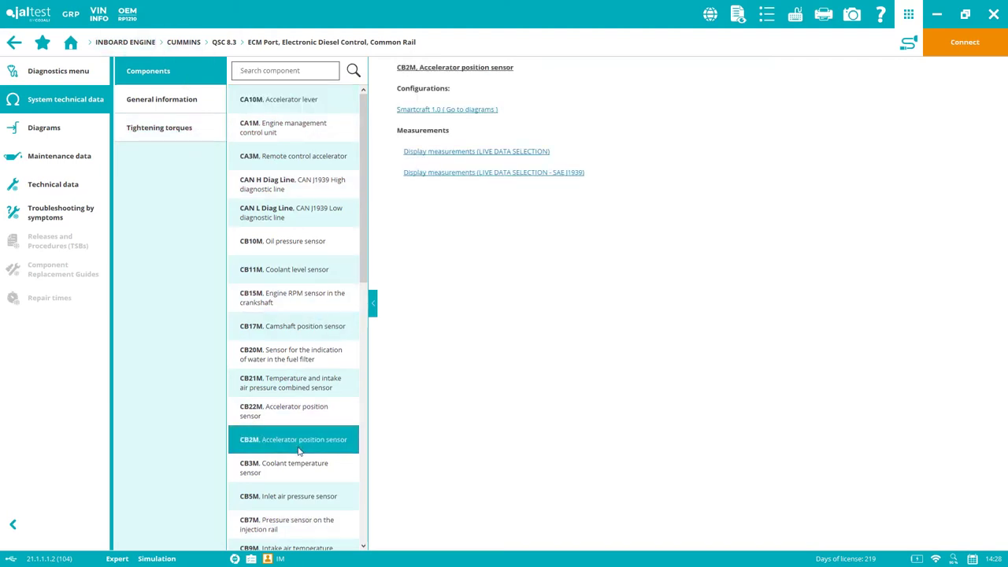
click(320, 385)
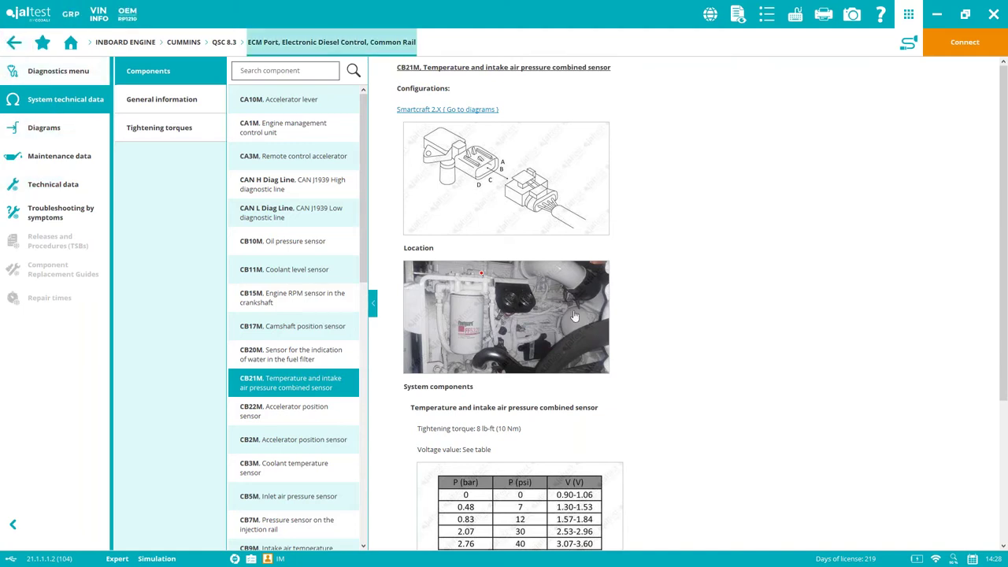
- Review the system's general information, including Generalities, and the generic tightening torques
click(159, 127)
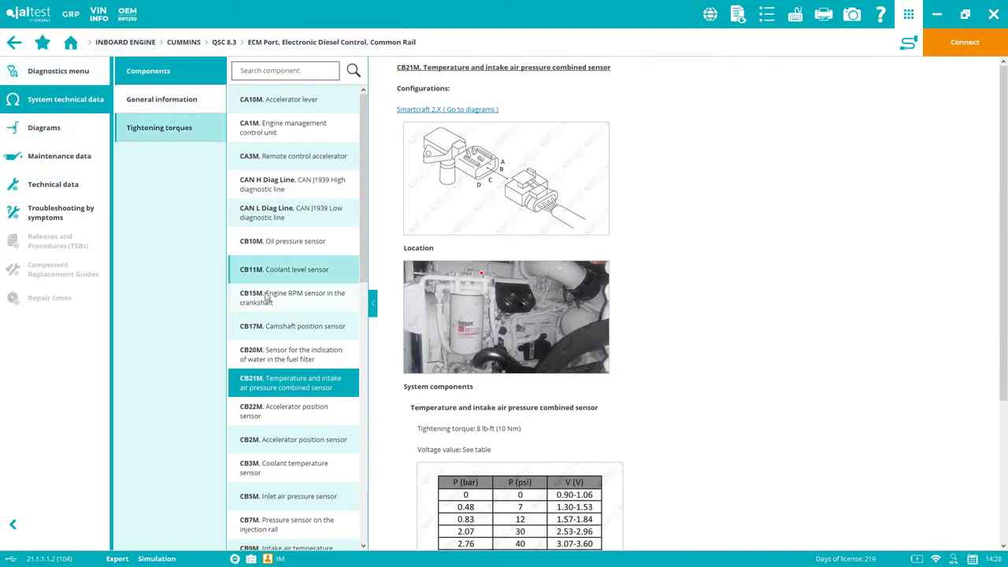
click(880, 16)
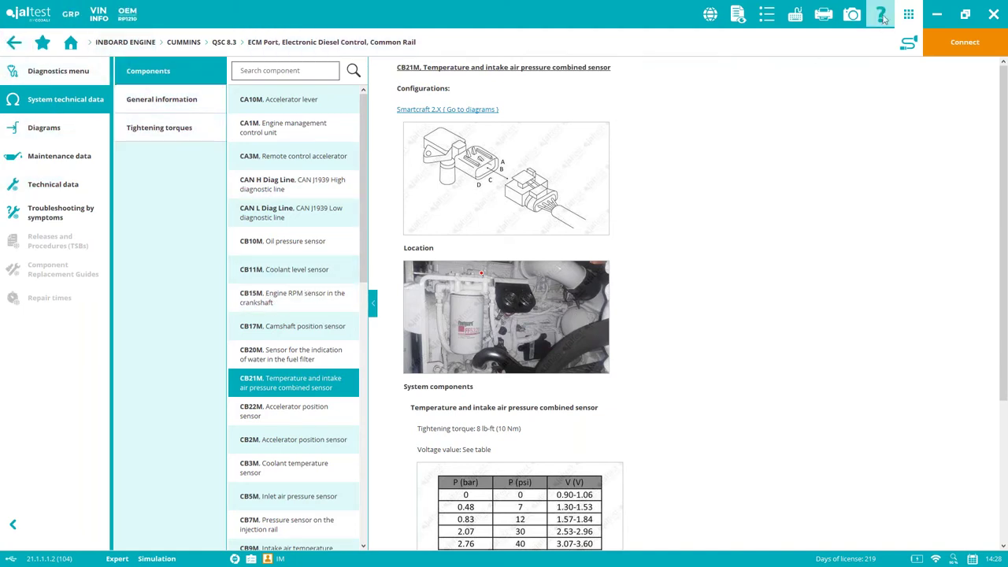
click(200, 99)
click(310, 92)
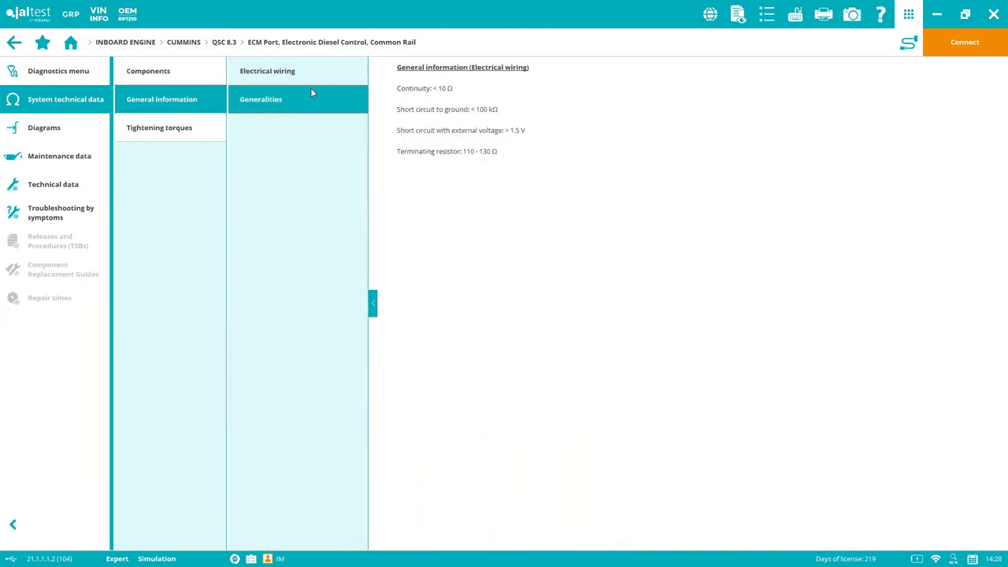
click(161, 130)
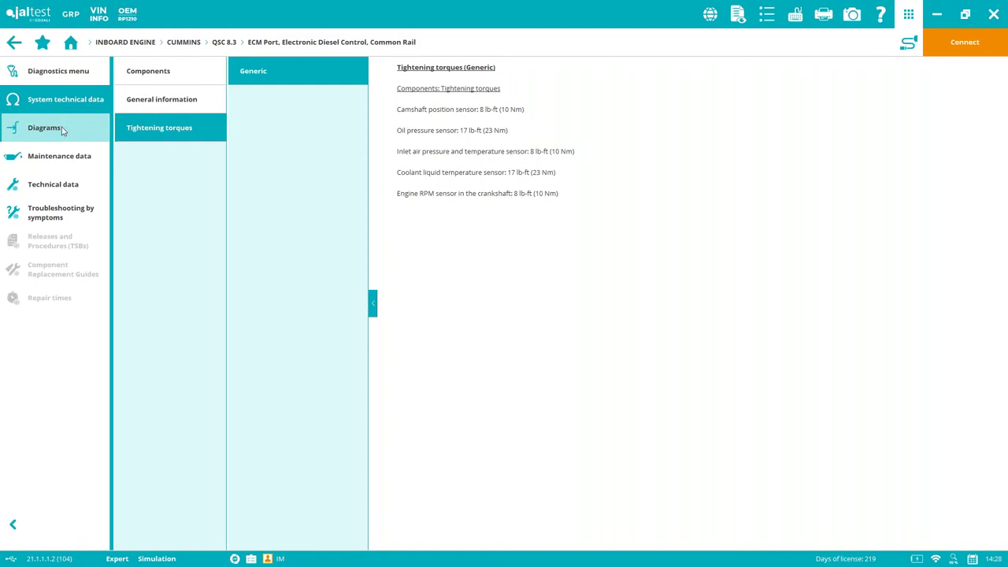
- Open the maintenance data for engine type 8.3 600 (QSC8.3)
click(66, 157)
click(534, 280)
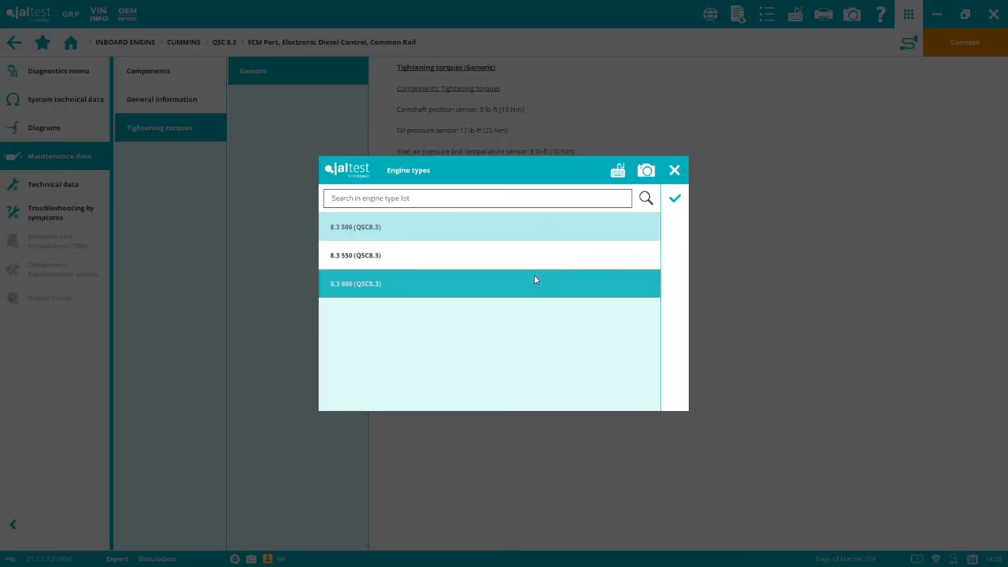
click(674, 198)
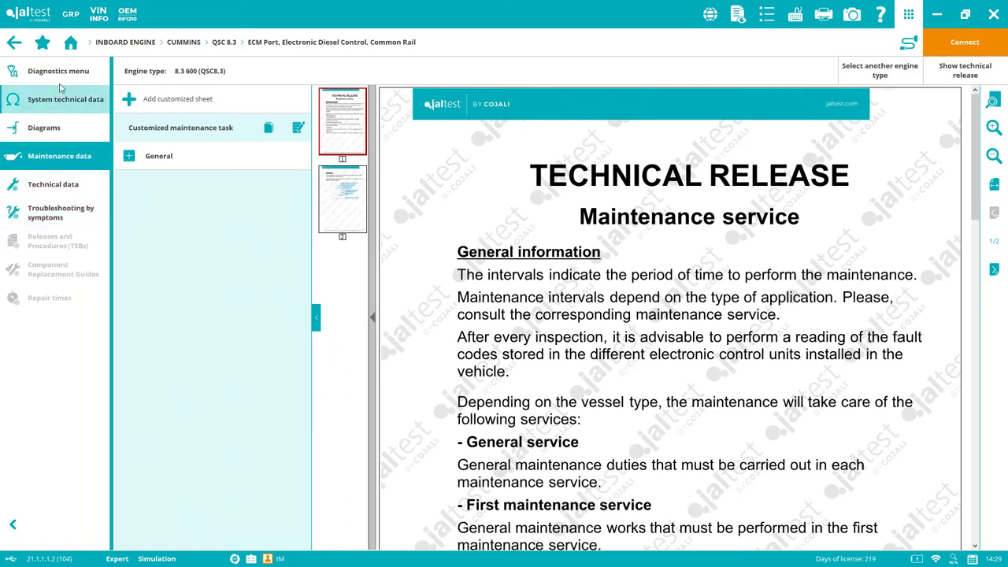
- Expand the General maintenance group and its 250 hours / 1 year, 250 hours / 6 months and 500 hours / 1 year intervals
click(125, 157)
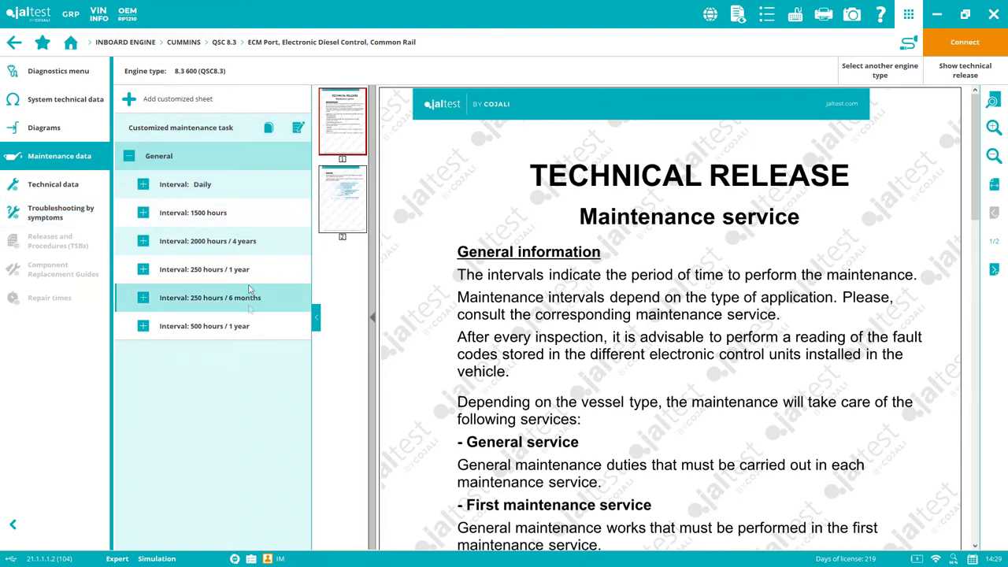
click(156, 271)
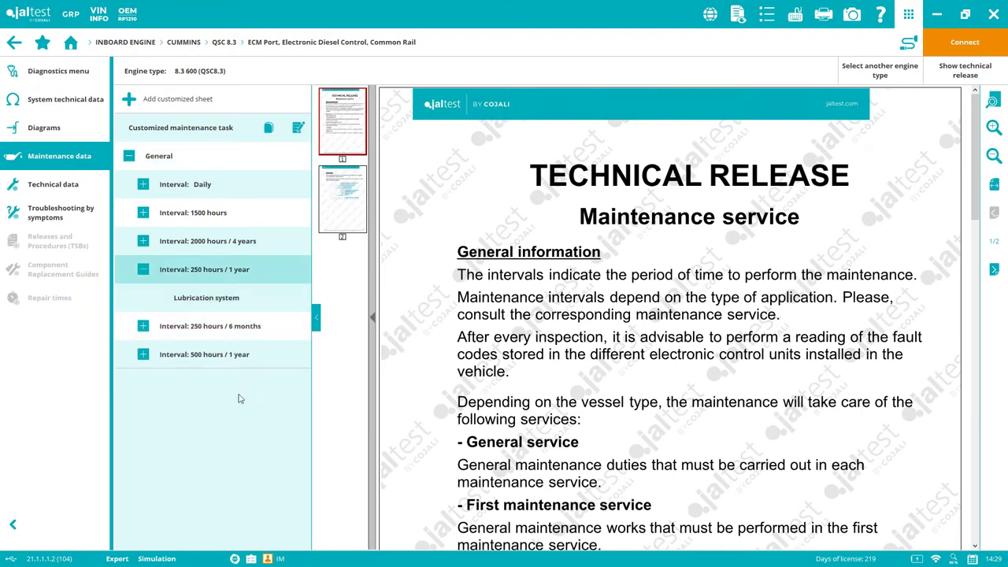
click(144, 326)
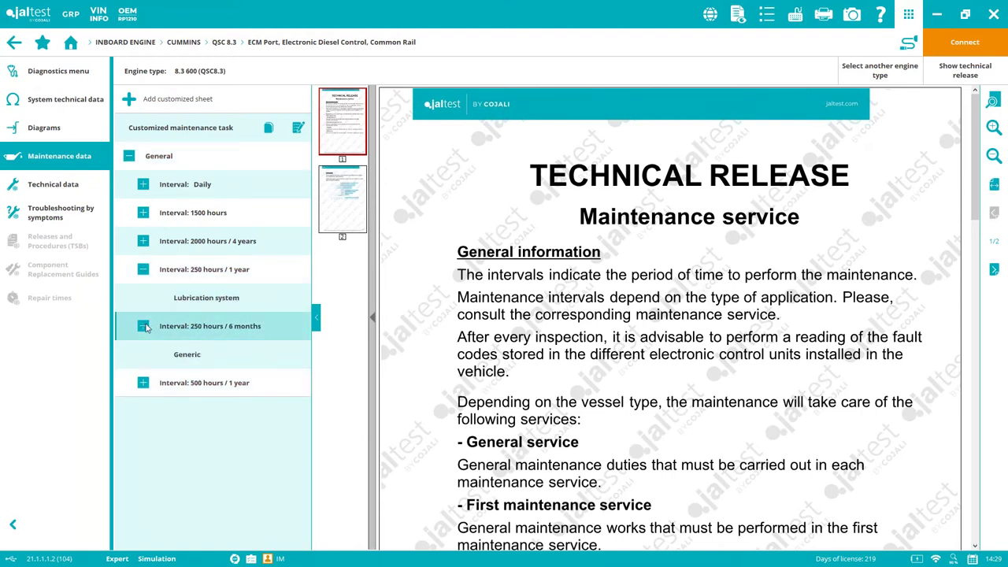
click(144, 383)
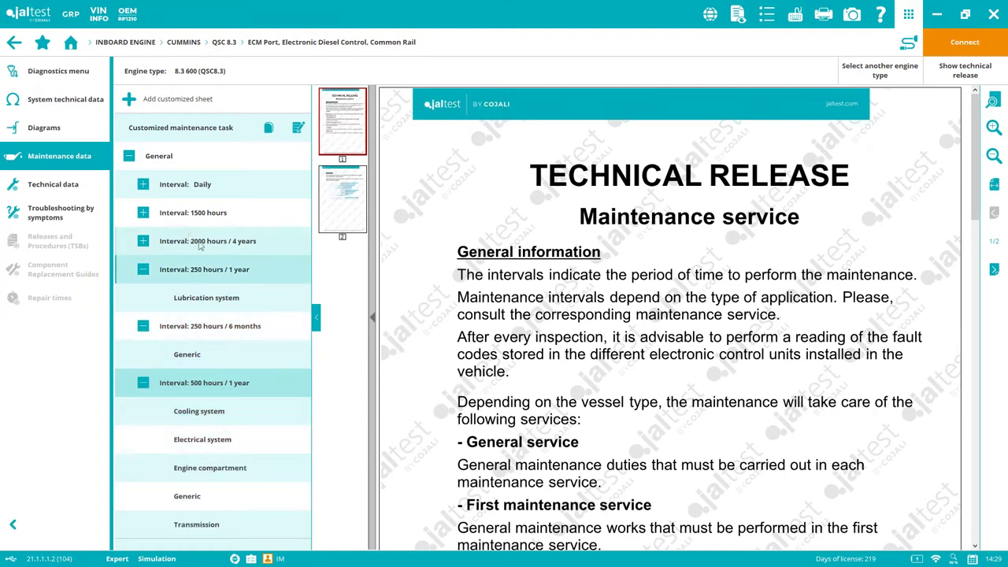
- Select the fuel filter change, intake and exhaust check, and fuel/water separator replacement in the 500 hours / 1 year Engine compartment services
click(230, 469)
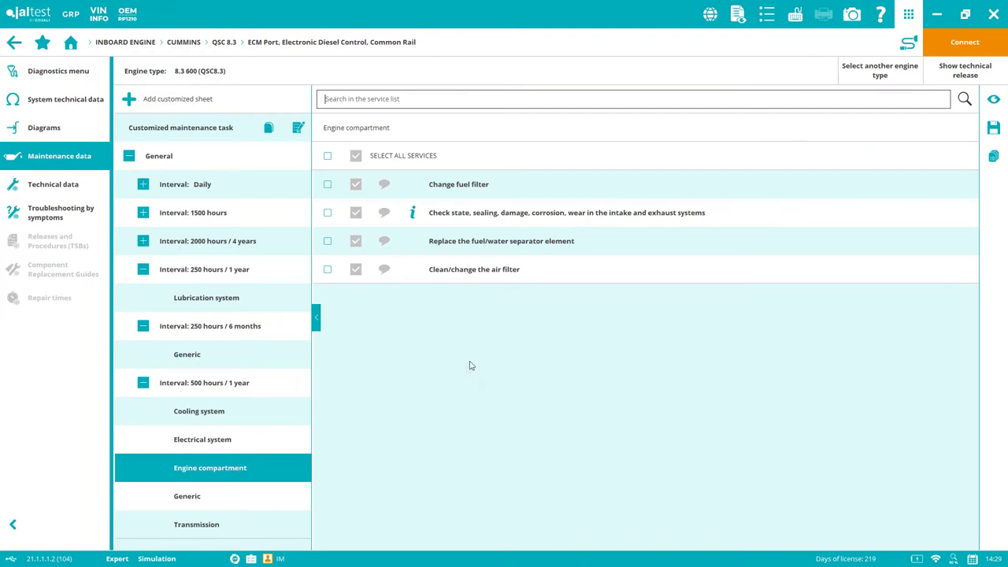
click(328, 185)
click(327, 212)
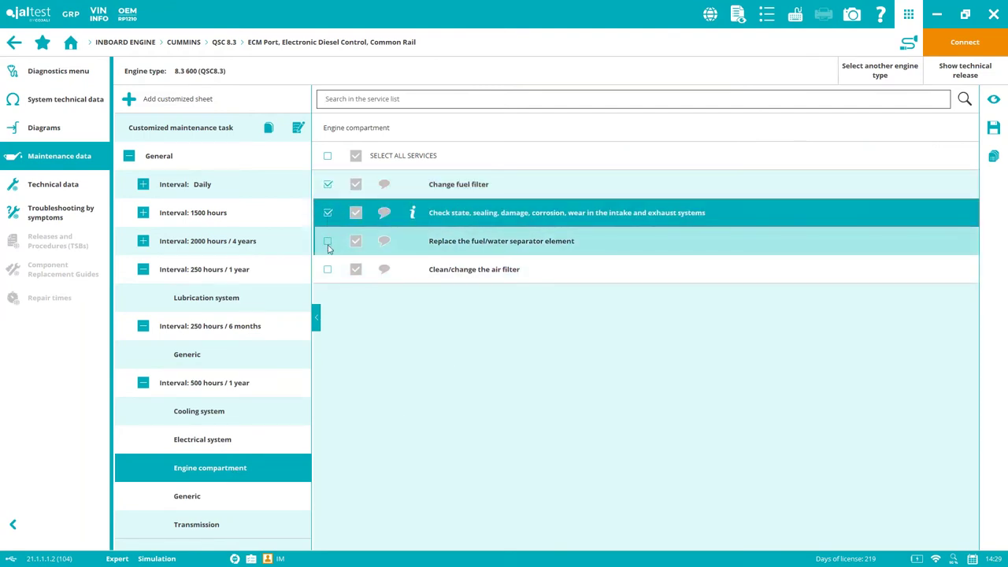
click(328, 242)
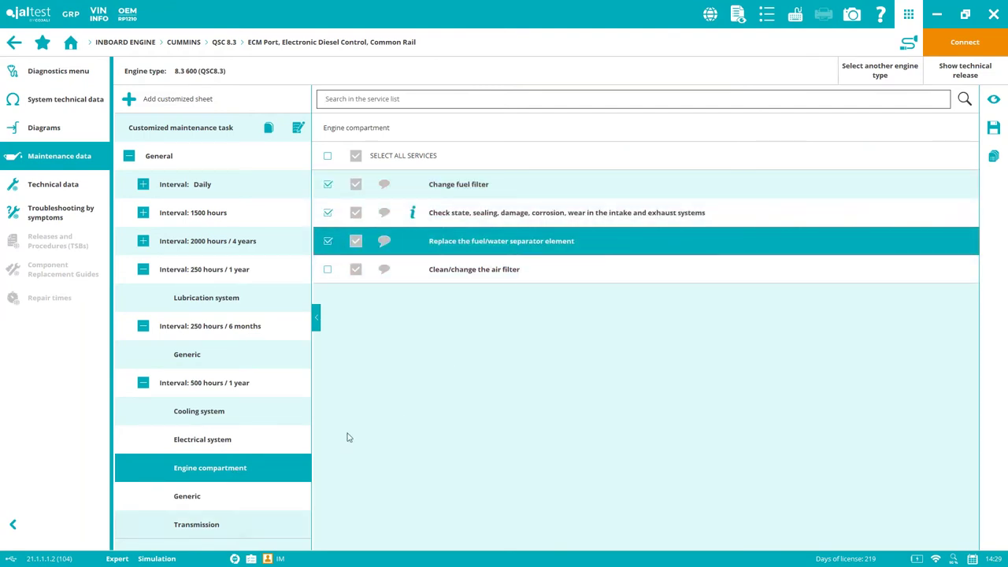
- Select the battery voltage and acid level check in the 500-hour Electrical system services and add the comment "notes" to it
click(238, 440)
click(237, 469)
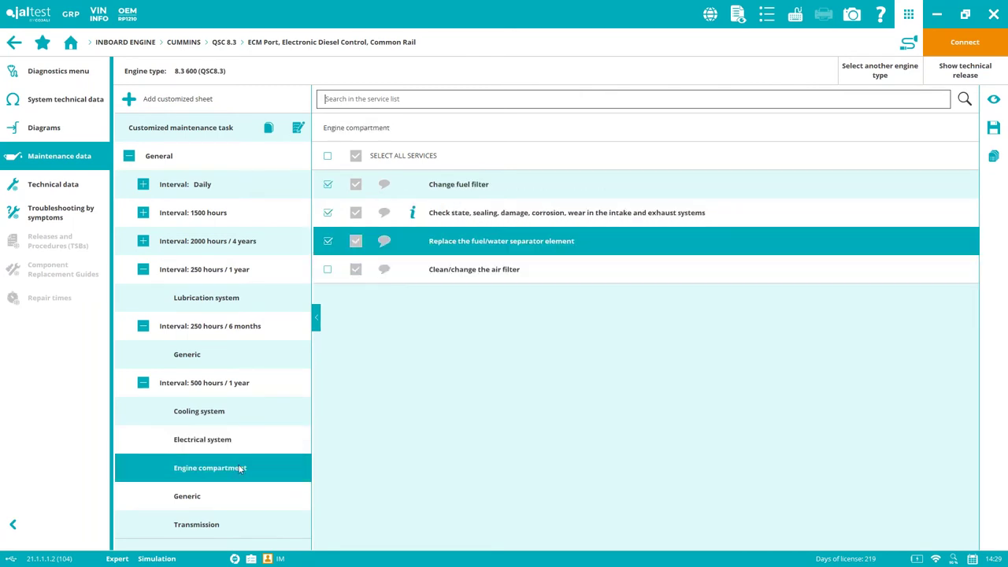
click(265, 438)
click(328, 213)
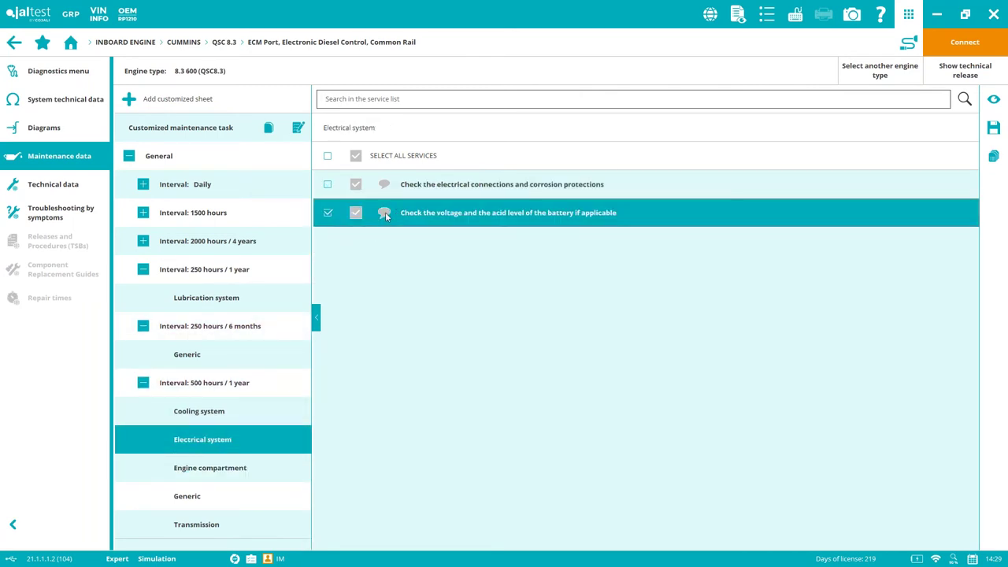
click(384, 214)
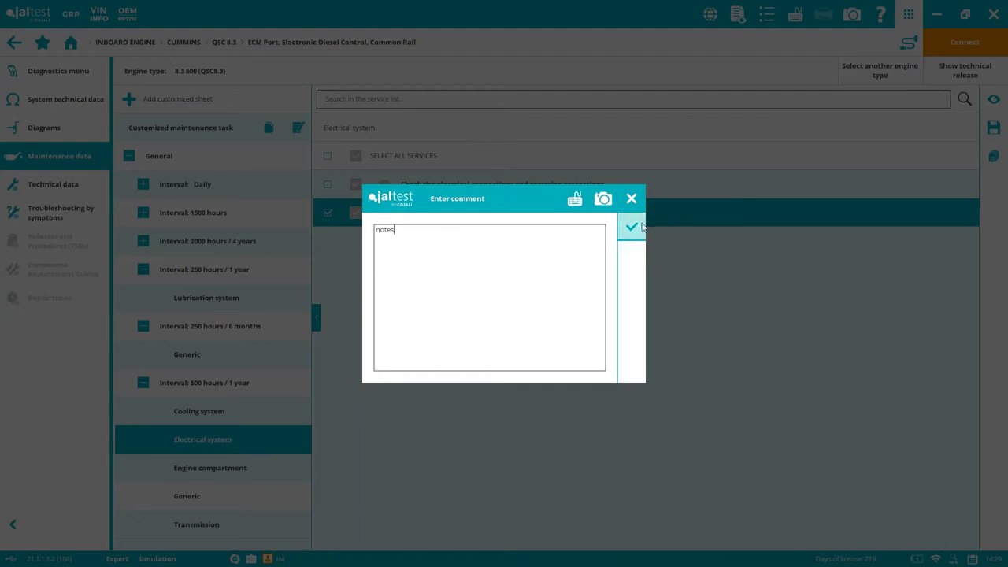
click(639, 228)
- View the blank new maintenance sheet form, close it, and select the second service of the customized maintenance task
click(174, 128)
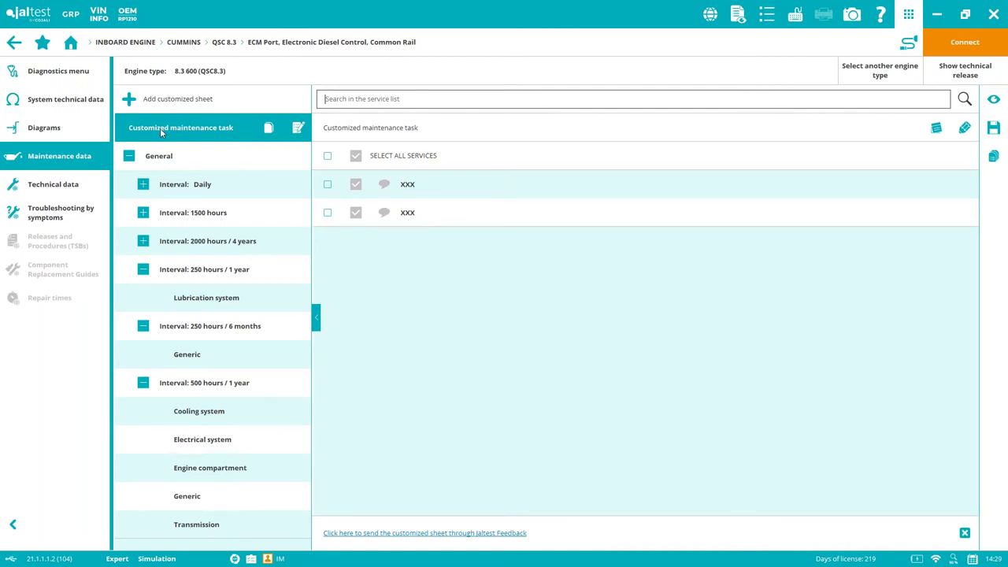
click(130, 100)
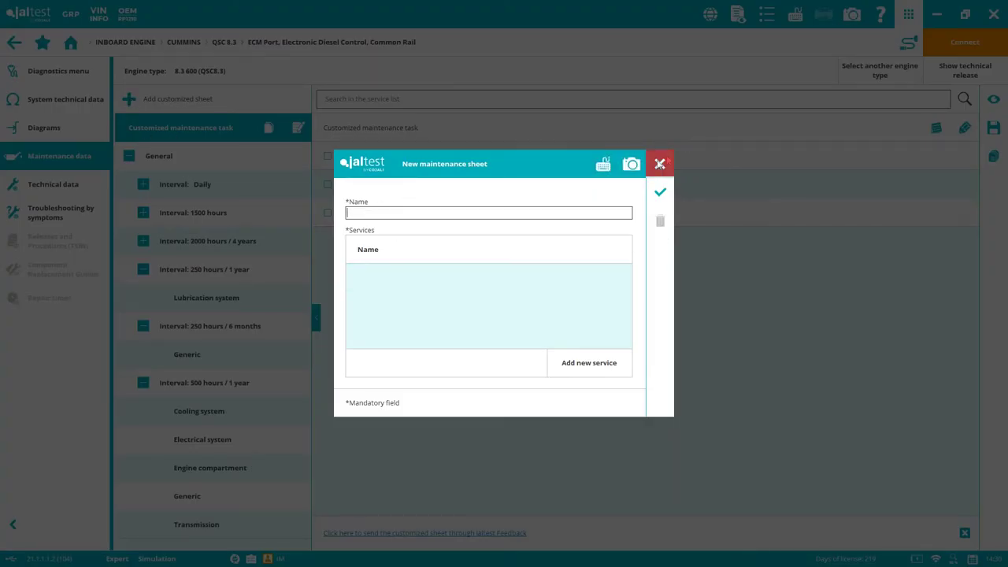
click(659, 164)
click(329, 215)
- Preview the maintenance report and review its header fields, selected services, comment and customized task
click(994, 100)
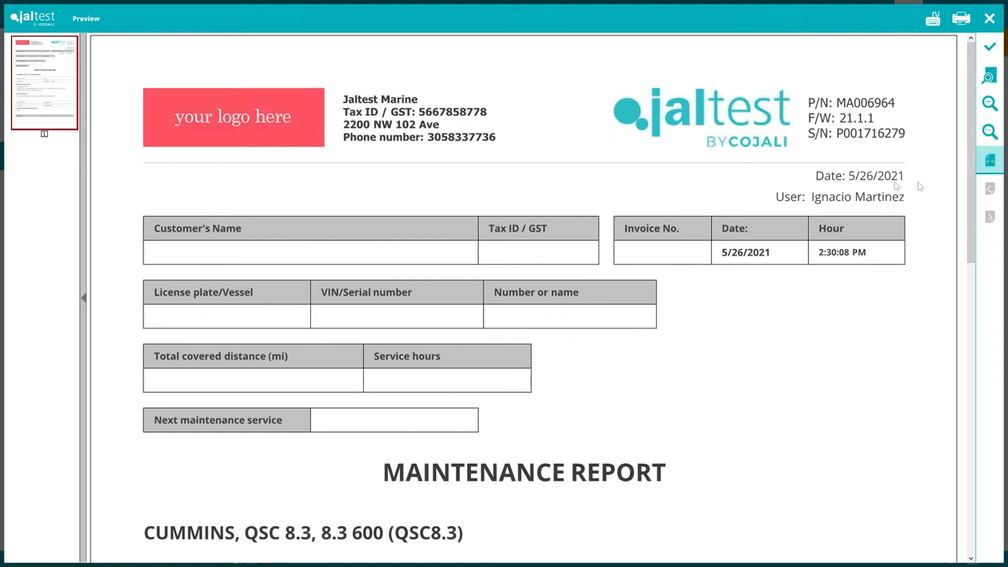
scroll(973, 219, down, 2)
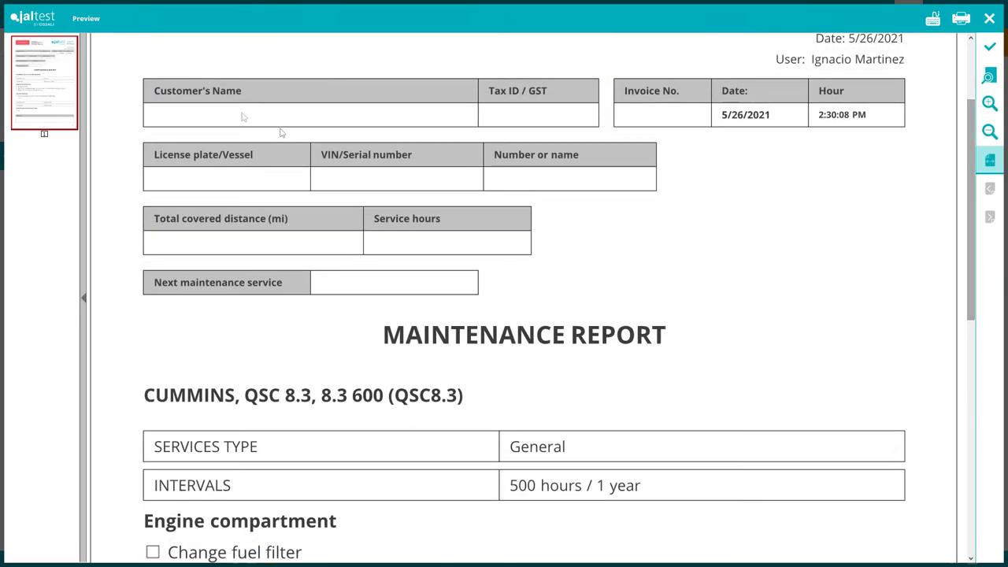
scroll(971, 244, down, 2)
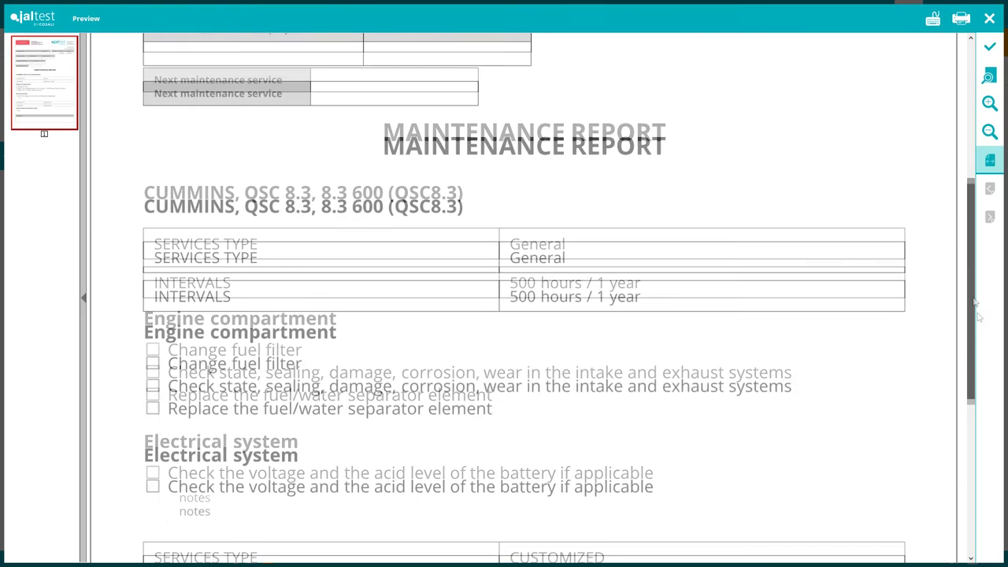
scroll(980, 378, down, 3)
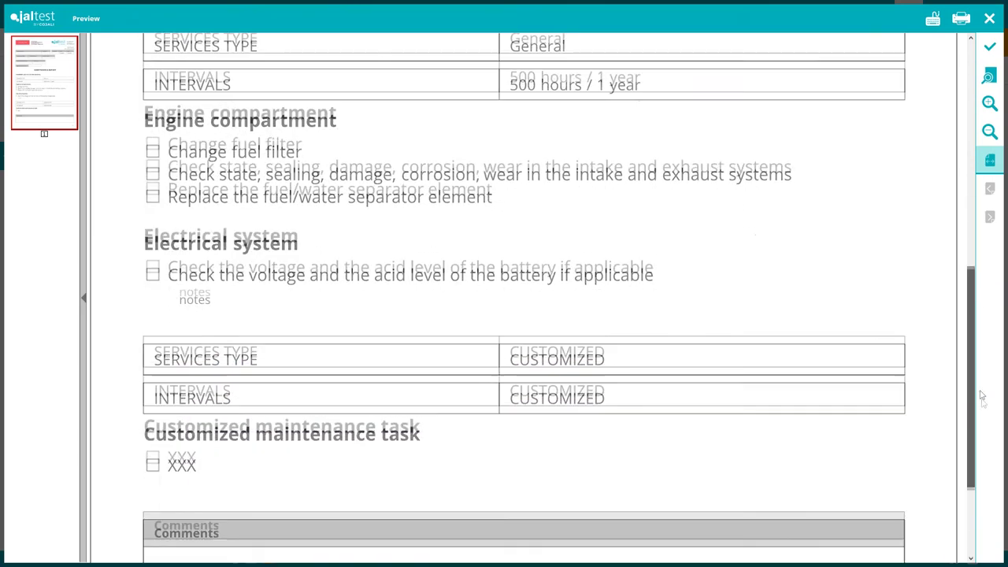
scroll(980, 396, down, 1)
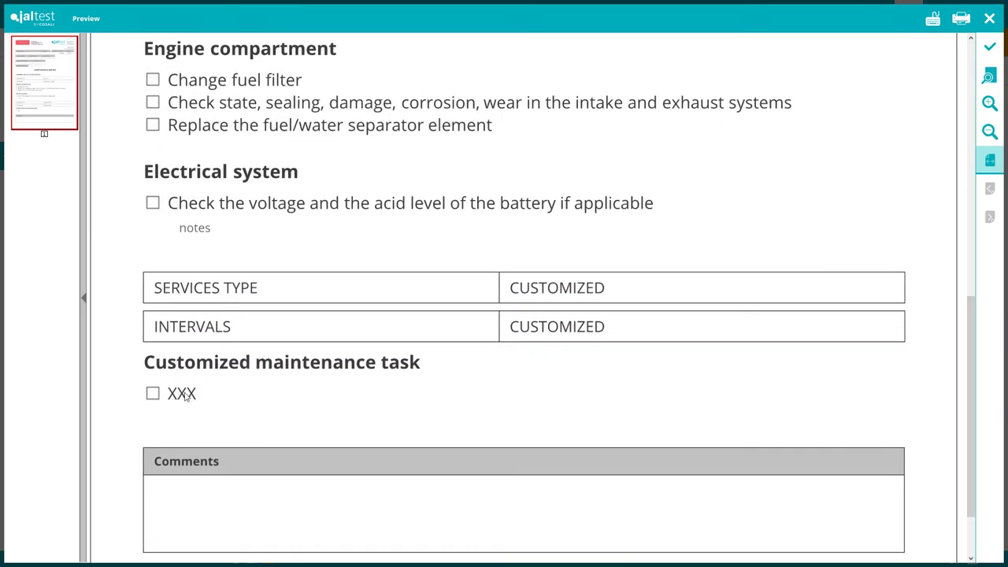
- Review the end of the maintenance report, including its comments box, and close the preview
scroll(966, 416, down, 1)
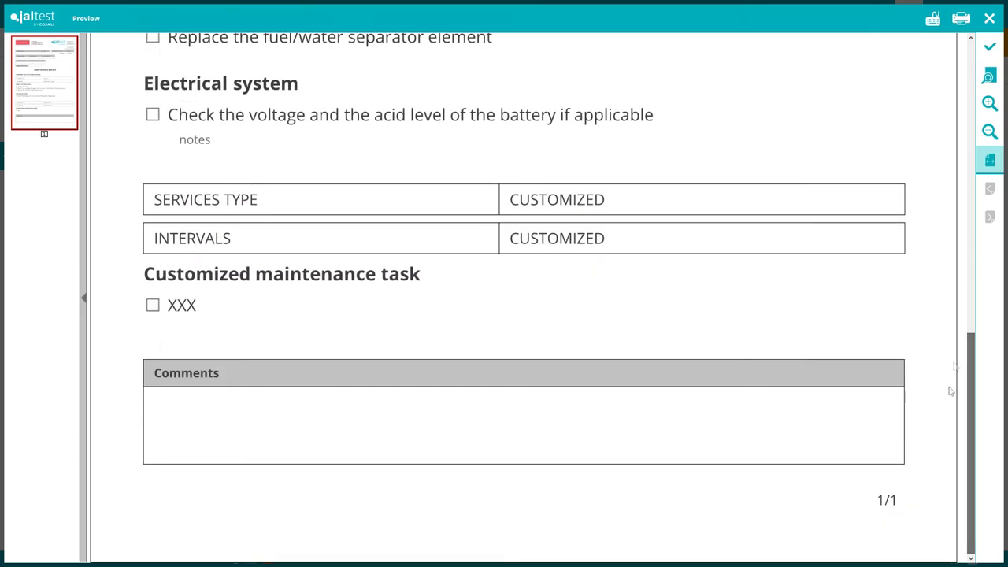
drag(974, 368, 972, 48)
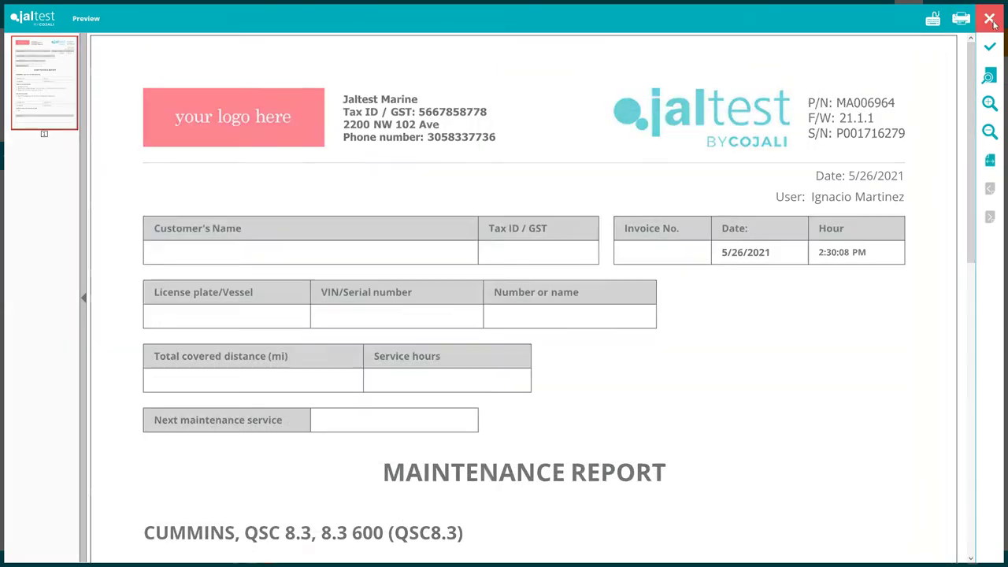
click(993, 23)
- View the engine's technical data for specifications, fuel system, oversupply, lubrication and cooling system, including the thermostat section
click(59, 183)
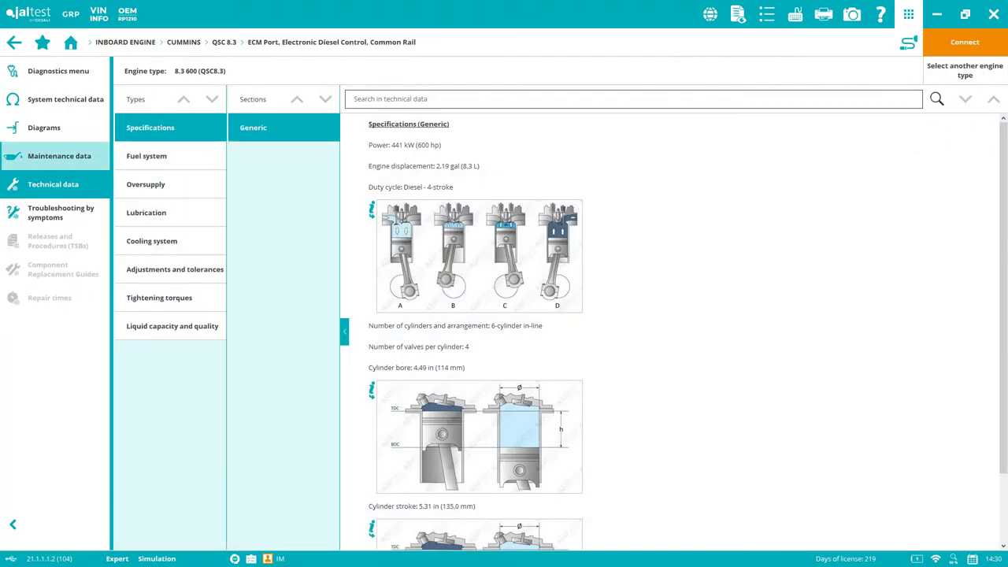
click(195, 168)
click(196, 186)
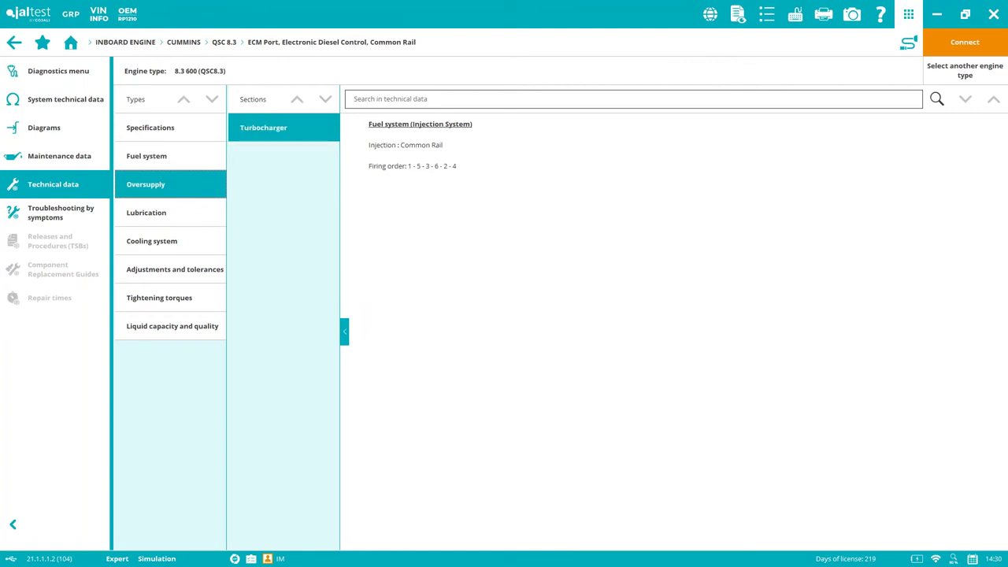
click(176, 213)
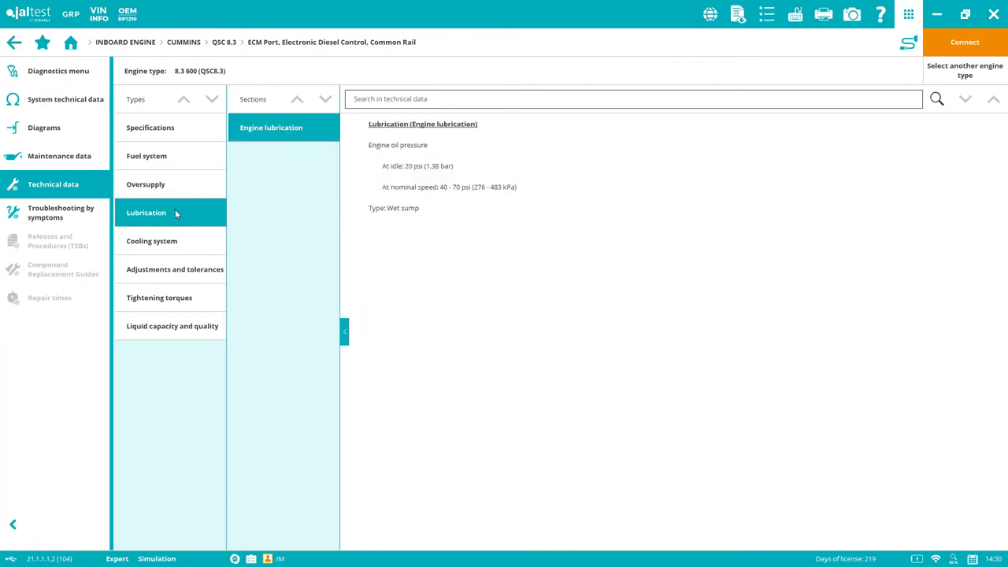
click(177, 240)
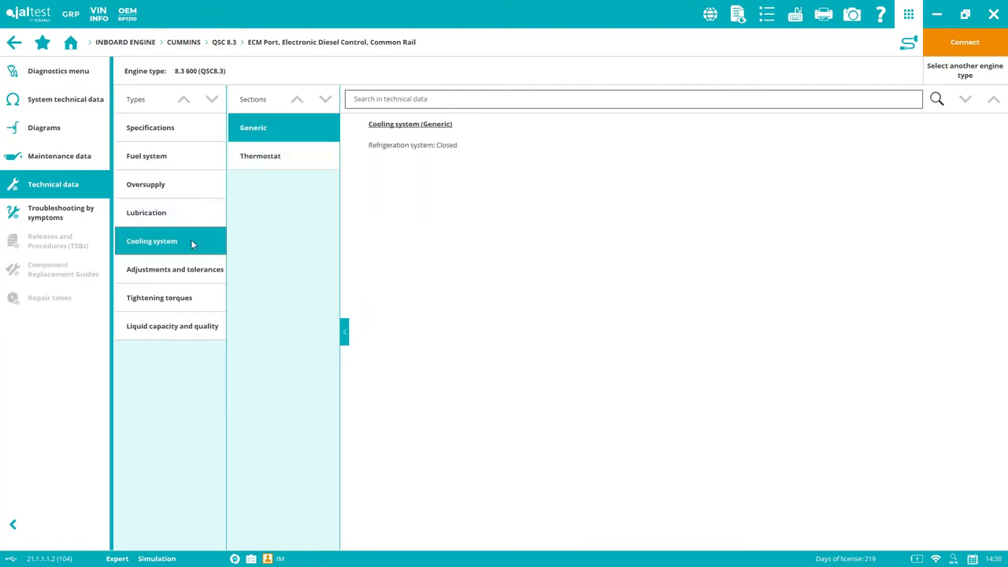
click(292, 163)
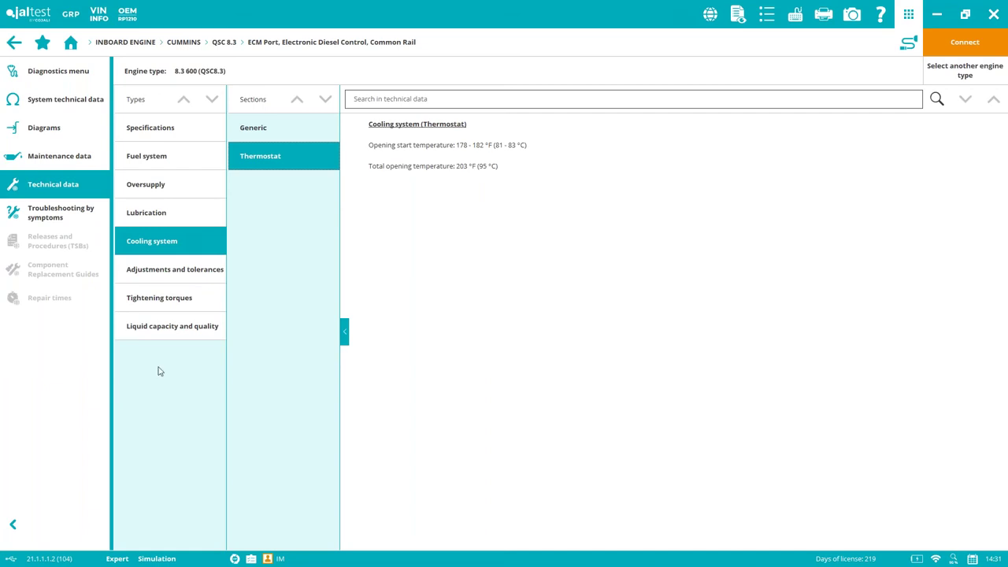
- Examine the tightening torques for the connecting rod, cylinder head and crankshaft, plus the valve adjustment and cooling system fluid data
click(187, 298)
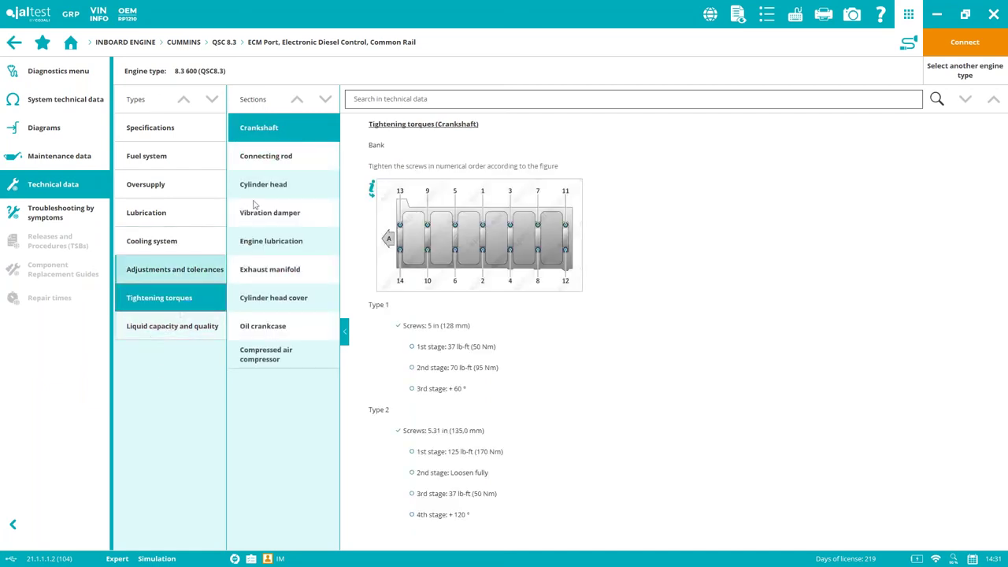
click(307, 160)
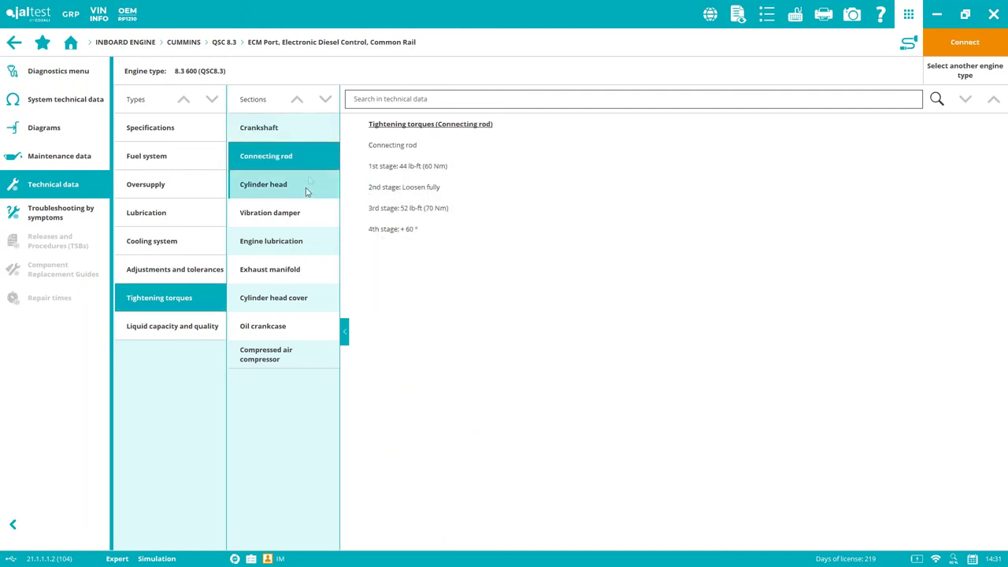
click(305, 188)
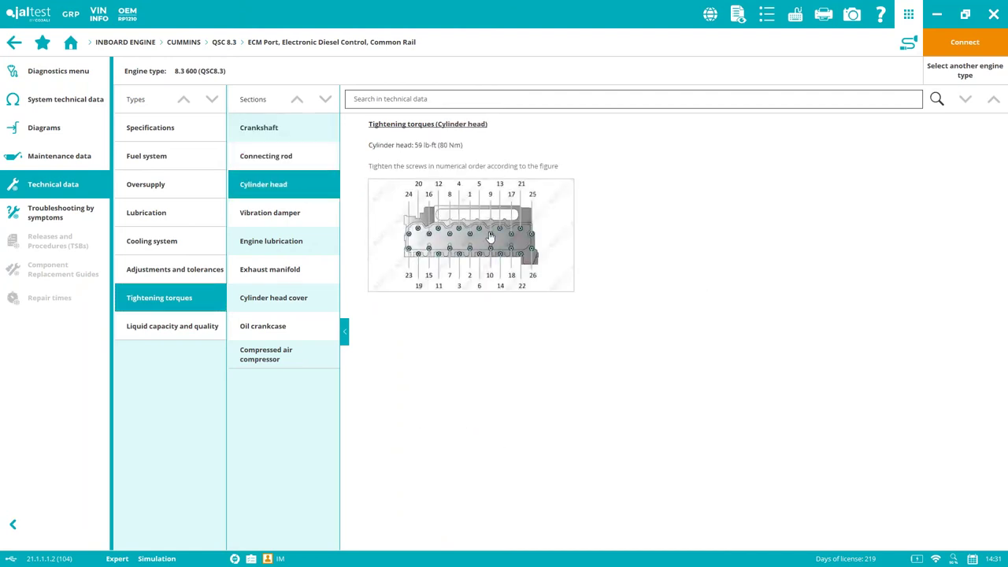
click(489, 236)
click(653, 193)
click(249, 131)
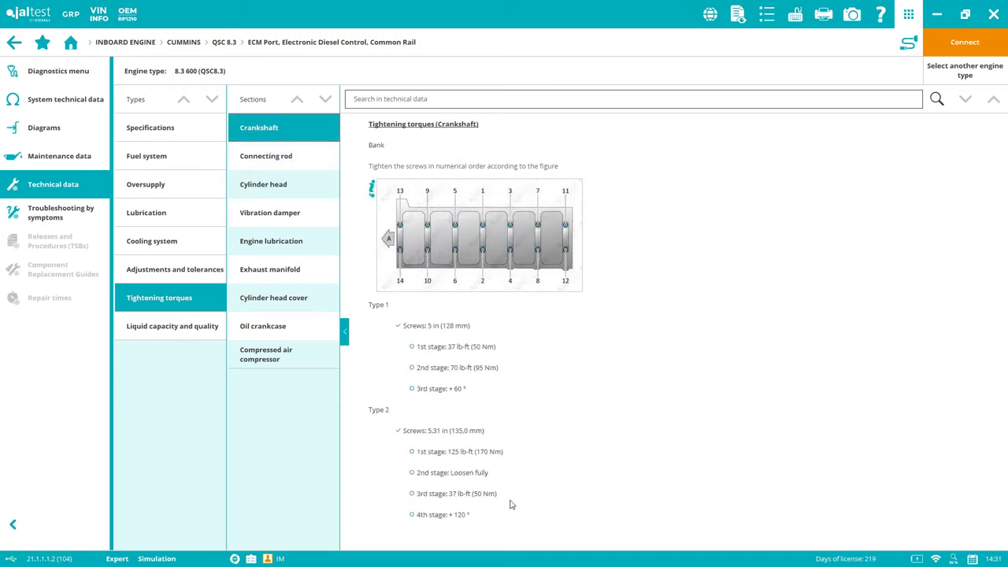
click(179, 273)
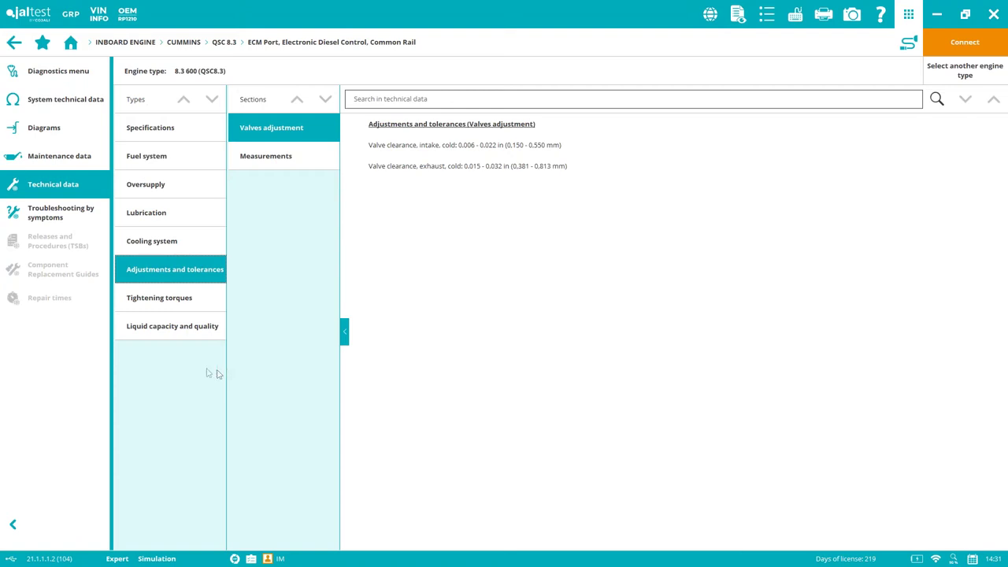
click(187, 333)
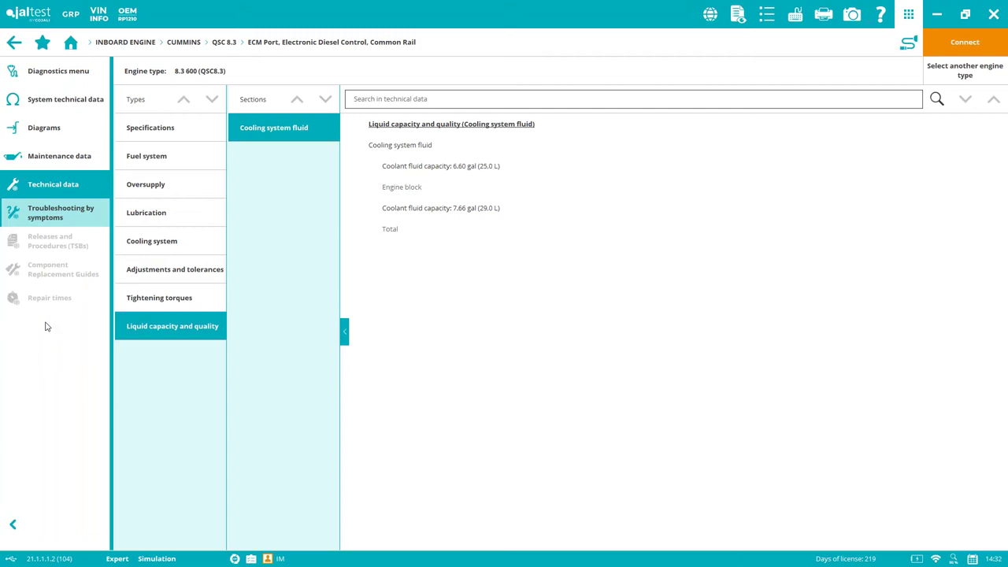
- View the symptom-based troubleshooting for coolant fluid in the engine oil with all steps expanded, and leave without saving the diagnostic report
click(76, 212)
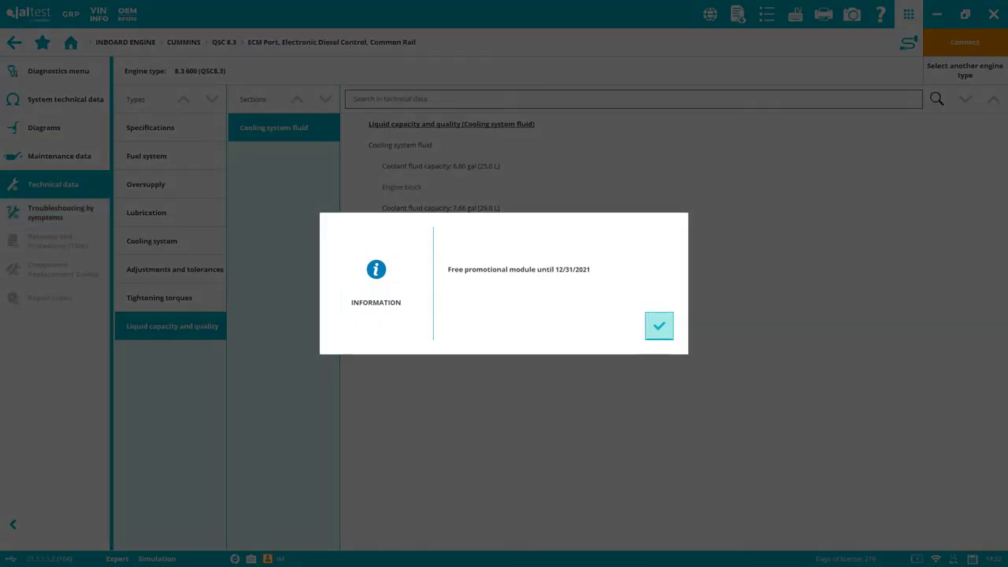
click(664, 328)
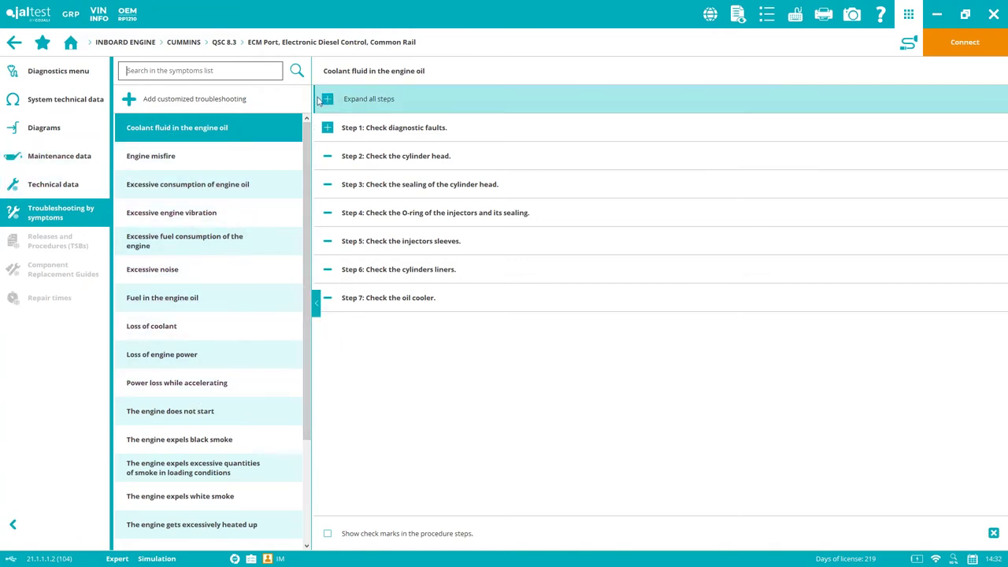
click(368, 99)
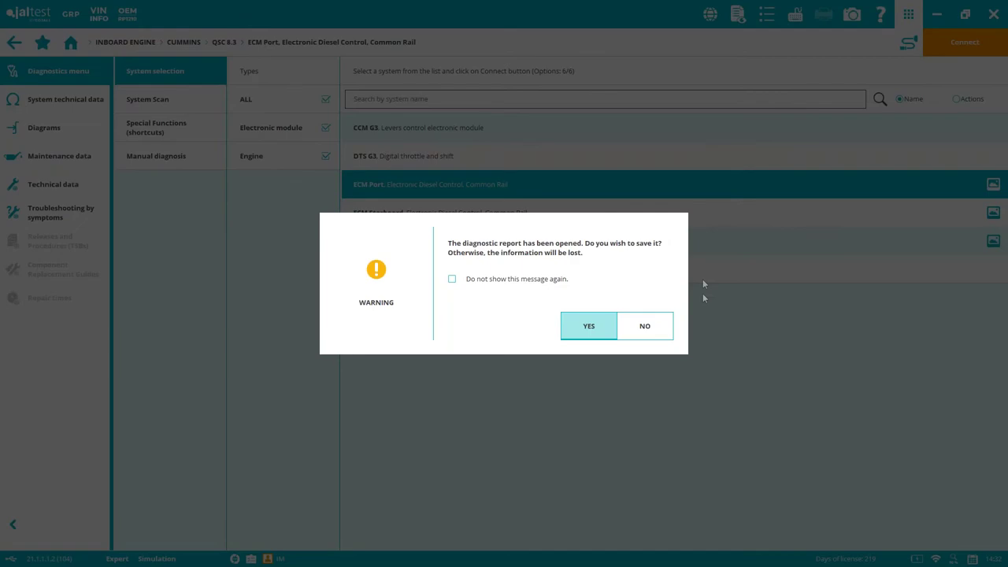
click(661, 327)
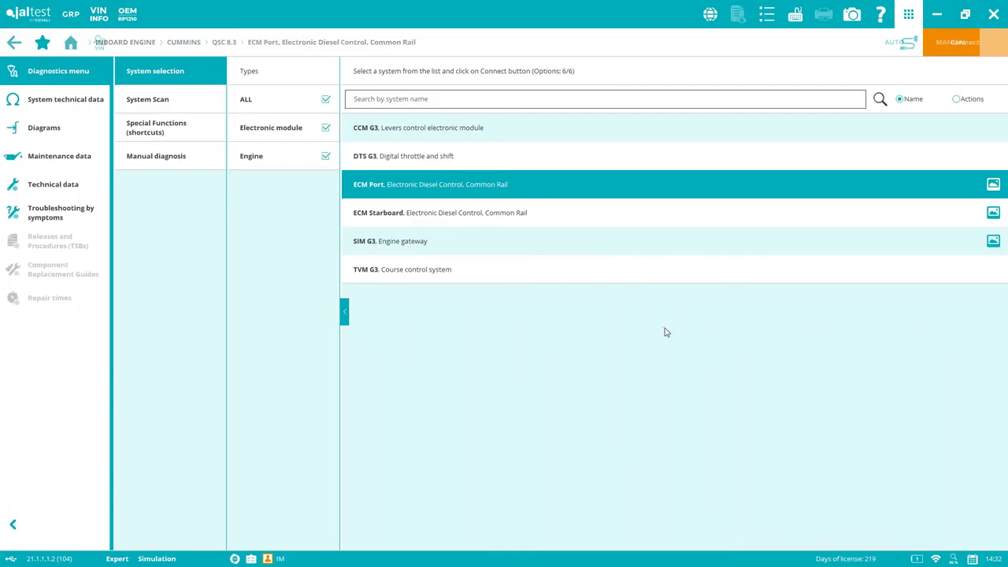
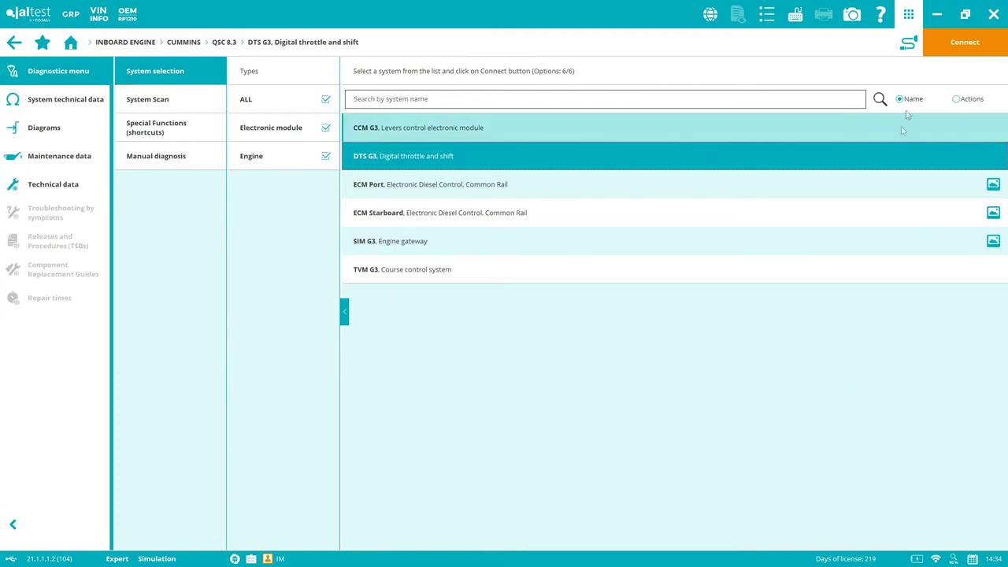
- Connect to the DTS G3 digital throttle and shift system and open its calibration, accepting the Expert Mode terms
click(909, 44)
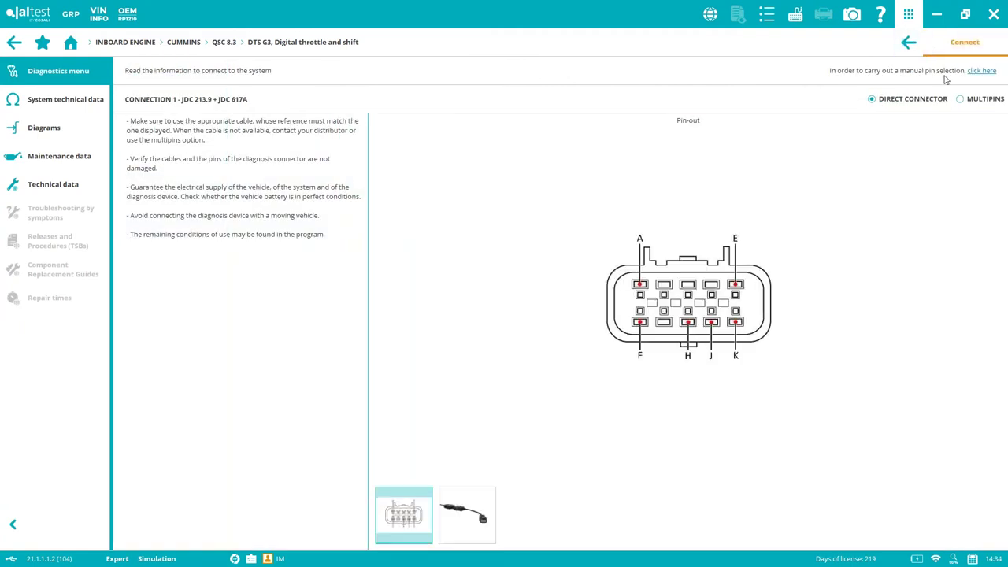
click(971, 52)
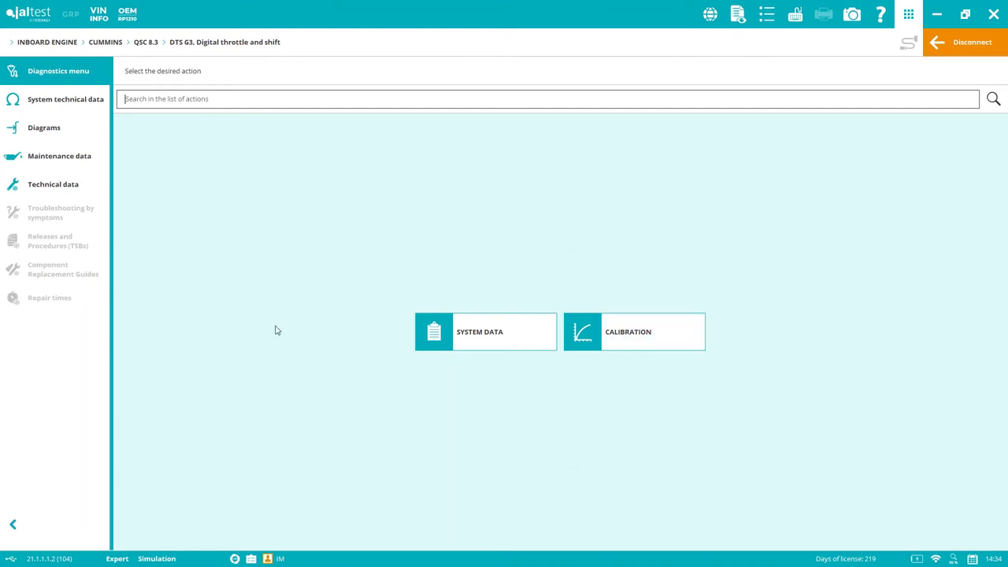
click(640, 333)
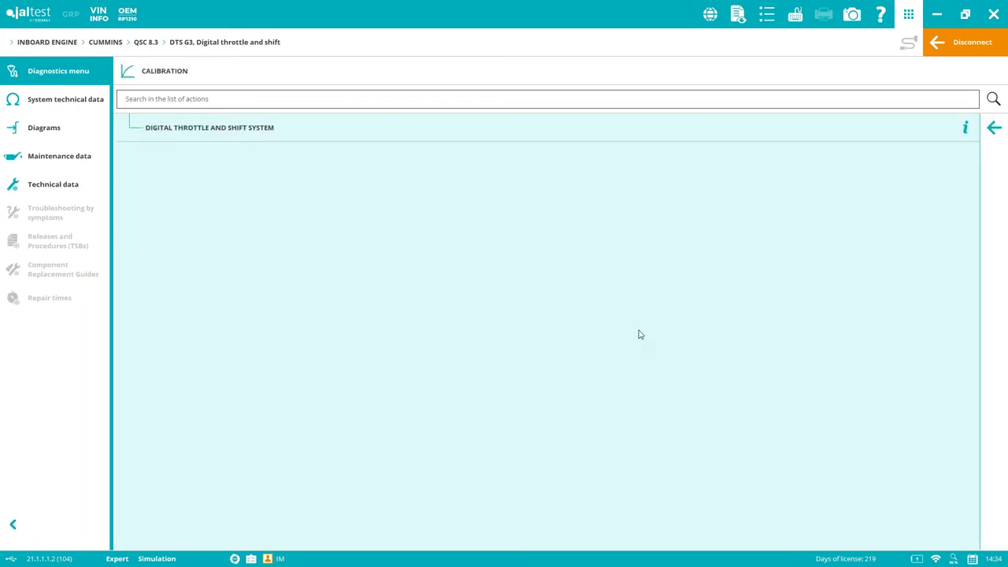
click(217, 131)
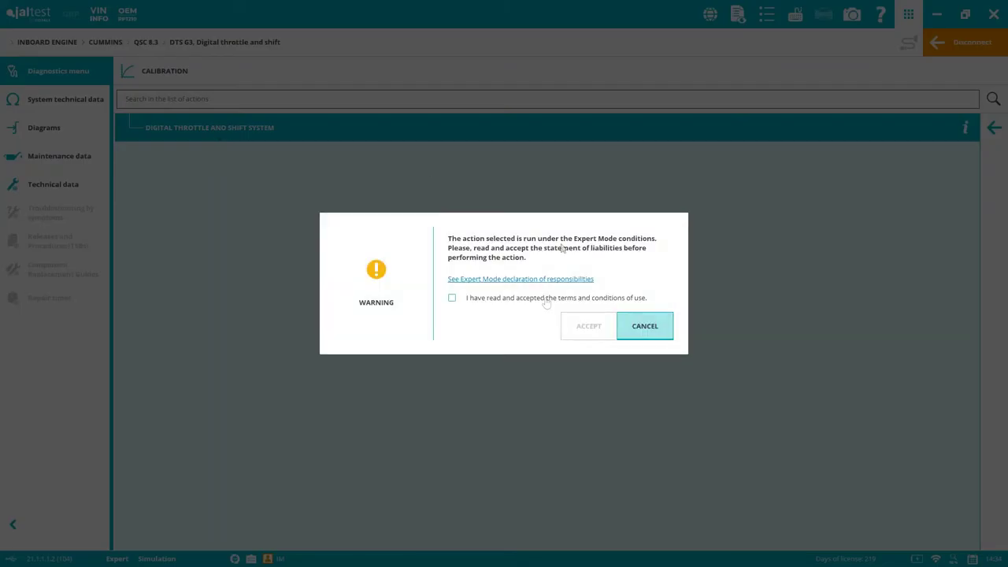
click(543, 300)
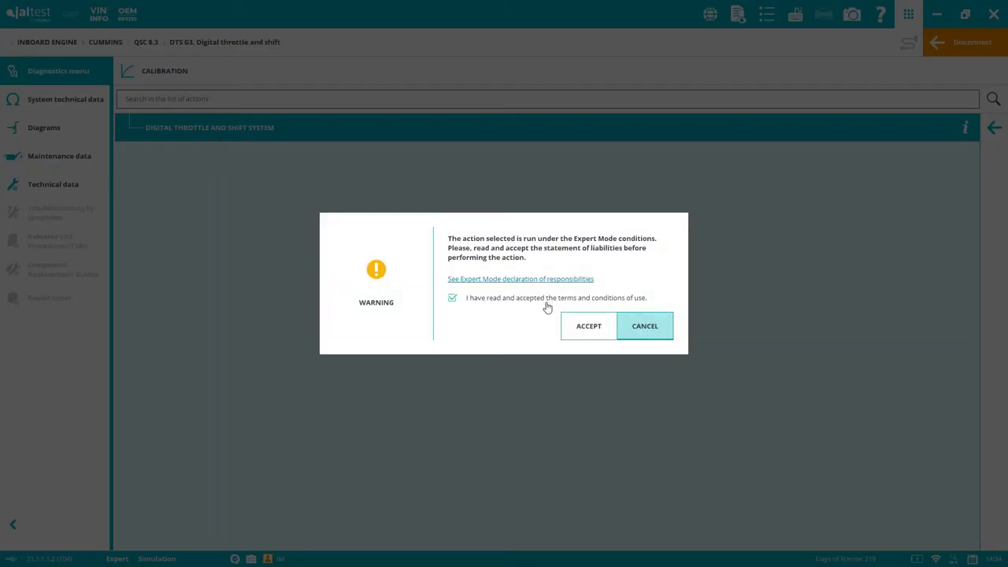
click(590, 327)
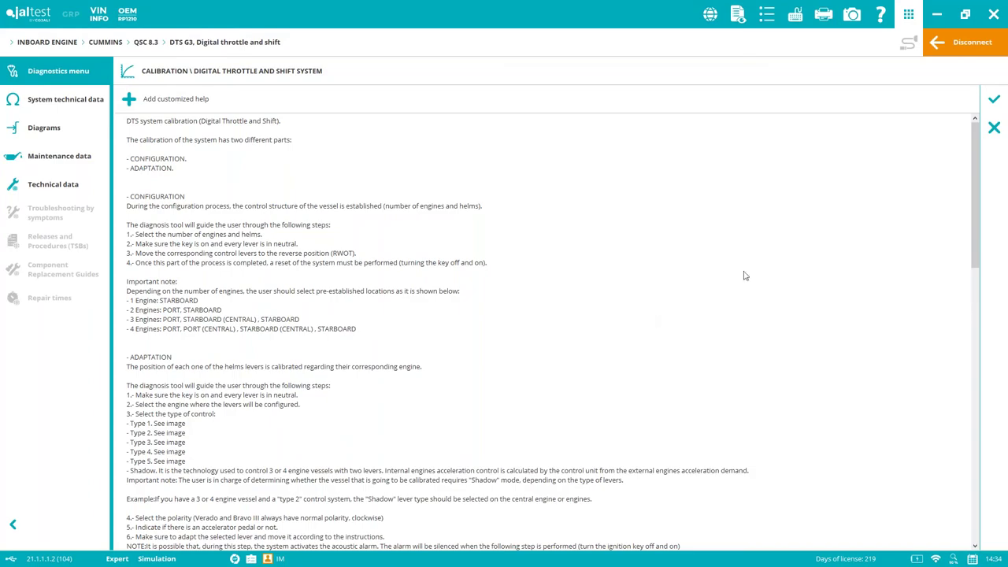
- Review the DTS calibration instructions, view the support contact details in the help menu, and return to the instructions
drag(975, 186, 952, 172)
click(881, 17)
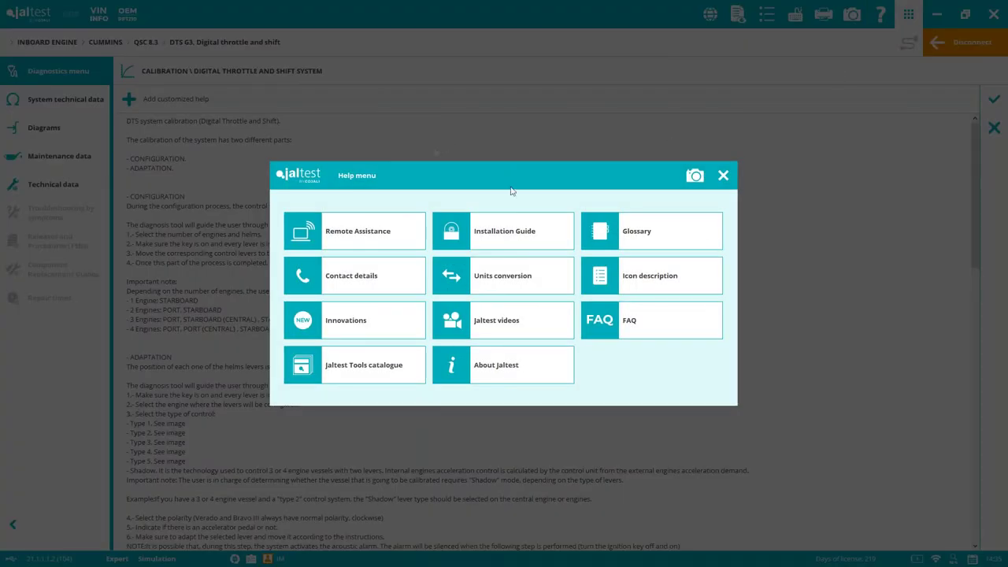
click(359, 275)
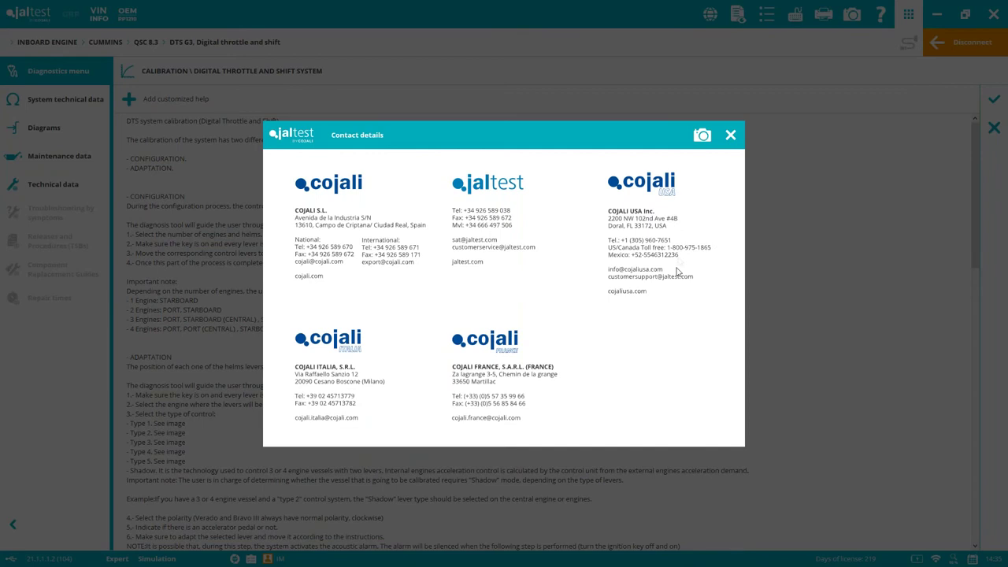
click(740, 135)
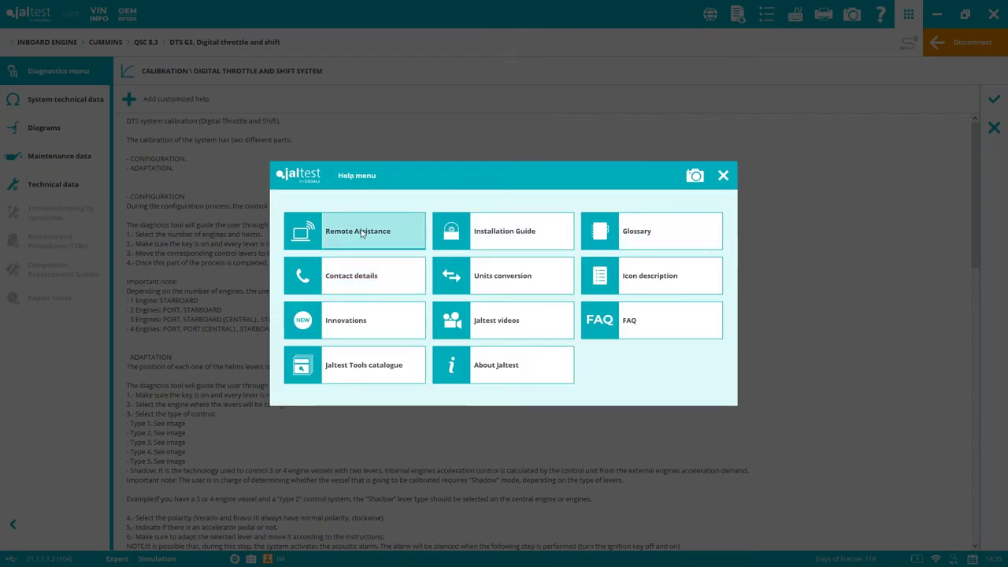
click(723, 174)
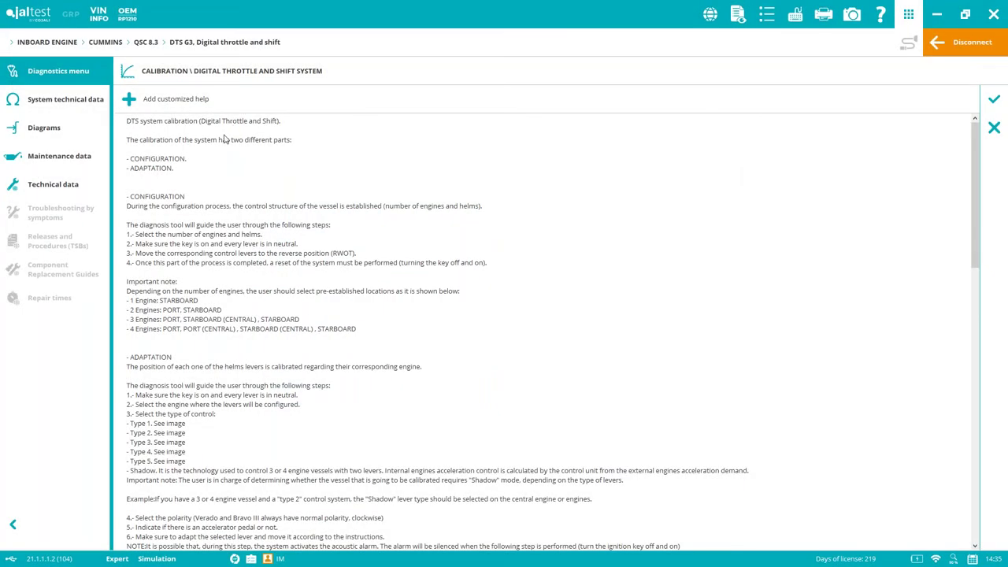
- Proceed through the calibration's configuration conditions and helm overview, and configure the system for 2 engines and 1 helm
click(994, 100)
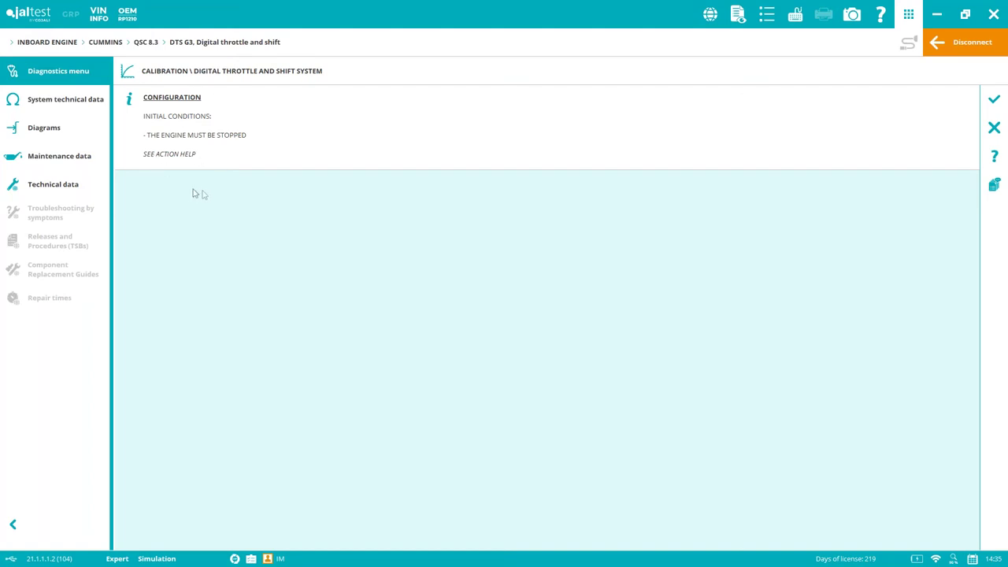
click(993, 99)
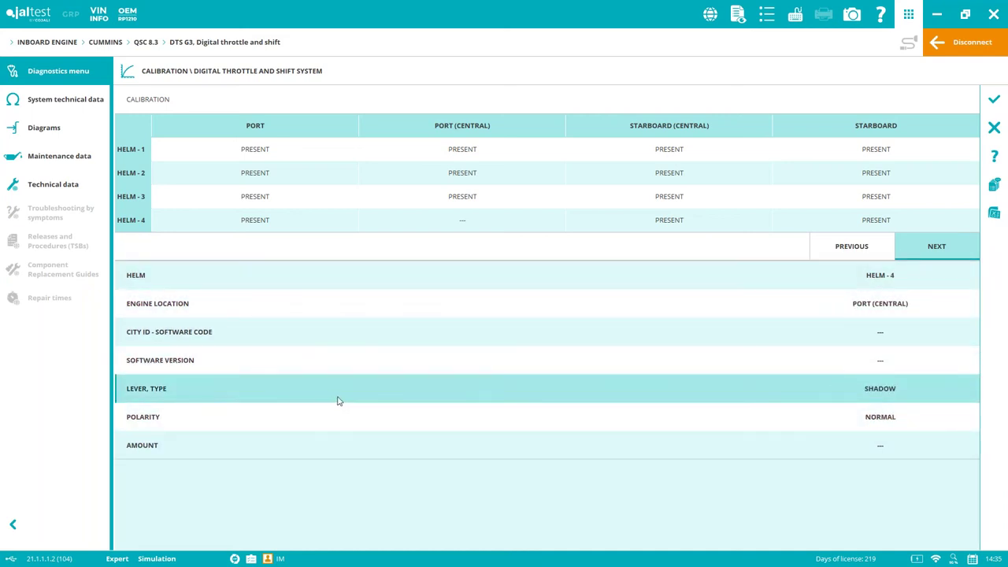
click(998, 104)
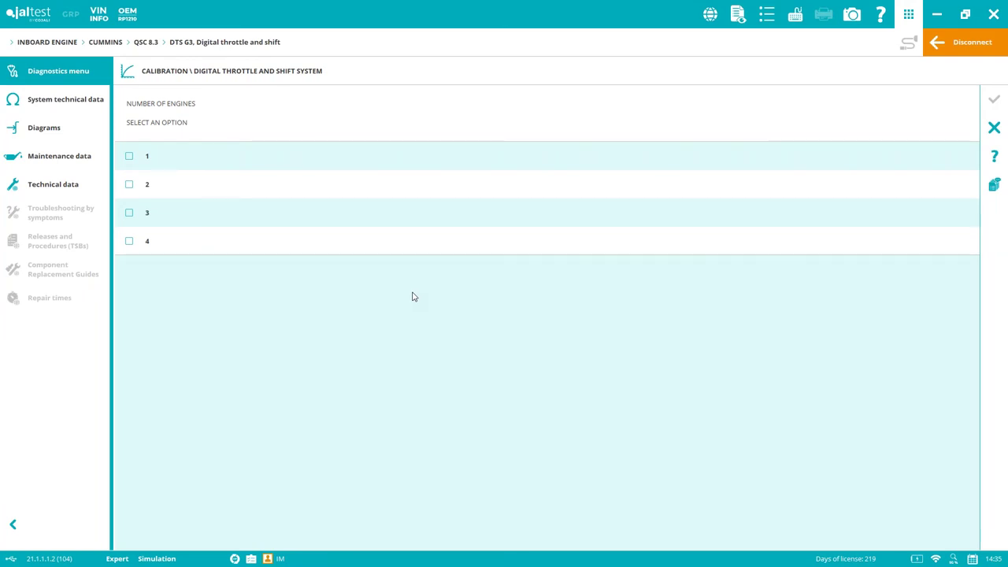
click(130, 185)
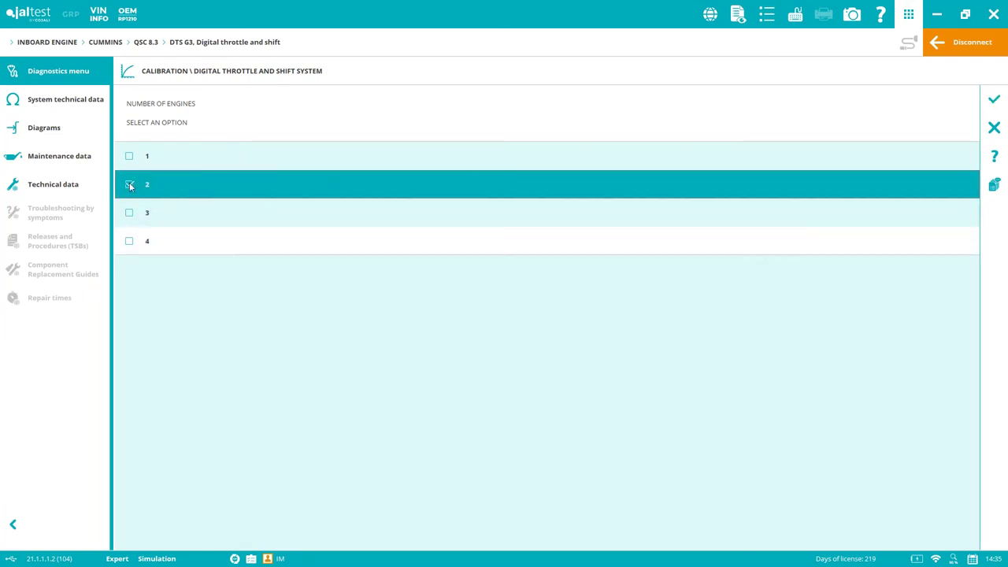
click(999, 101)
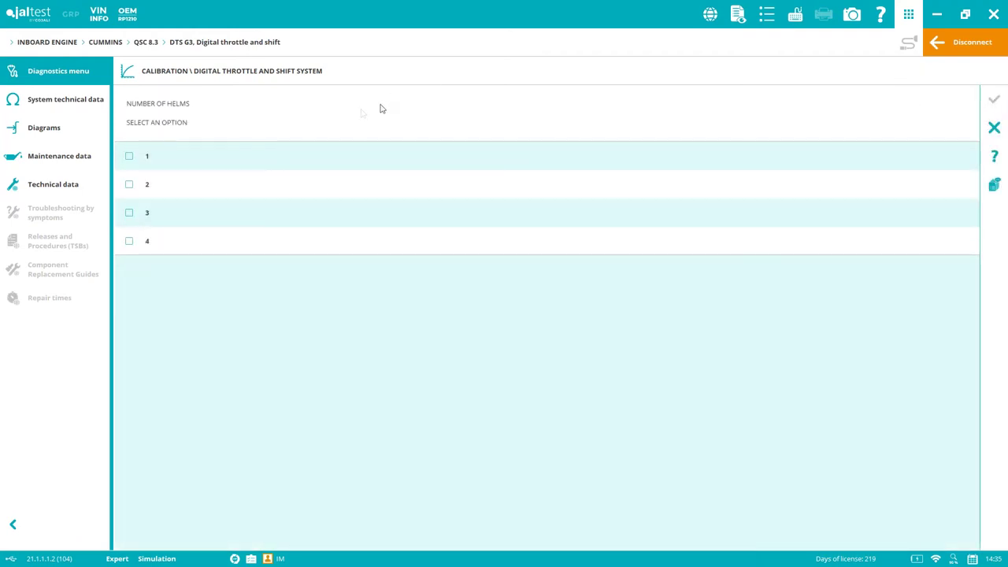
click(132, 157)
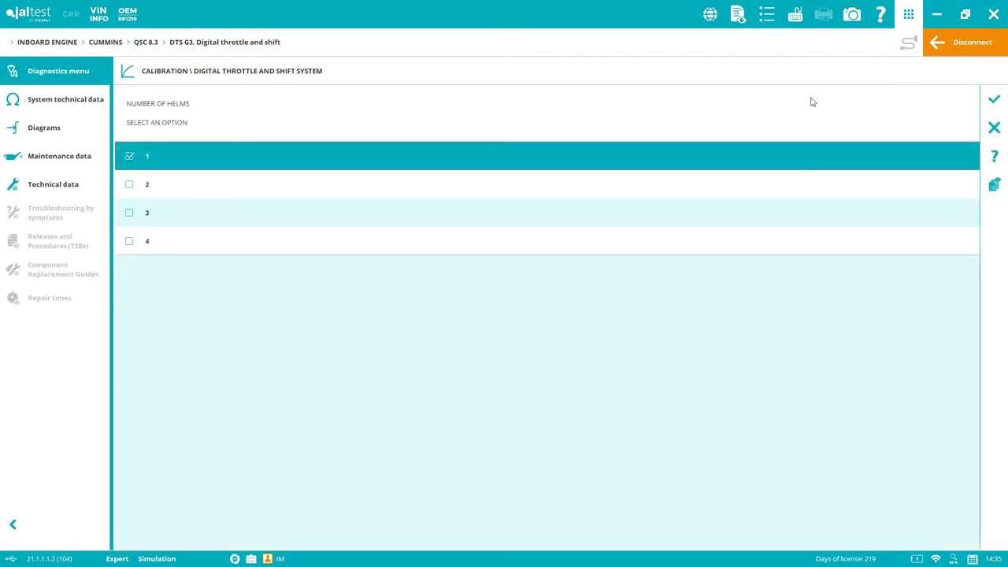
click(995, 100)
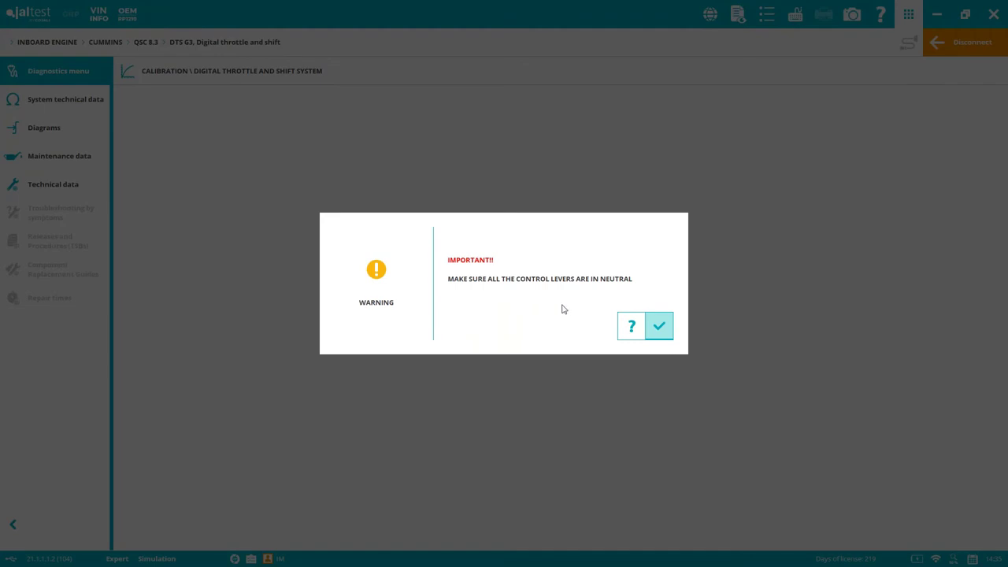
- Confirm the neutral and reverse (RWOT) control lever positions requested for the engines during the vessel configuration
click(660, 326)
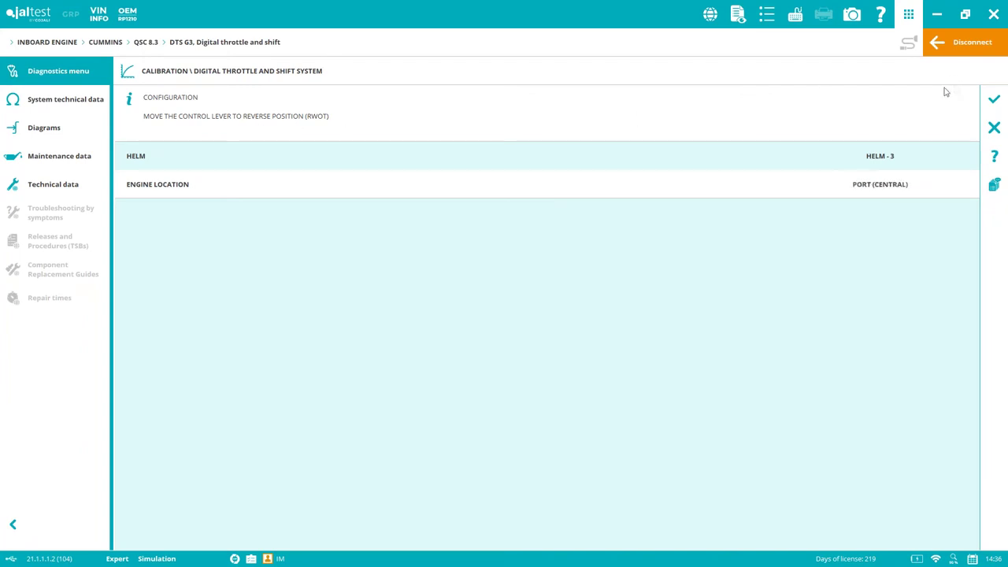
click(1002, 99)
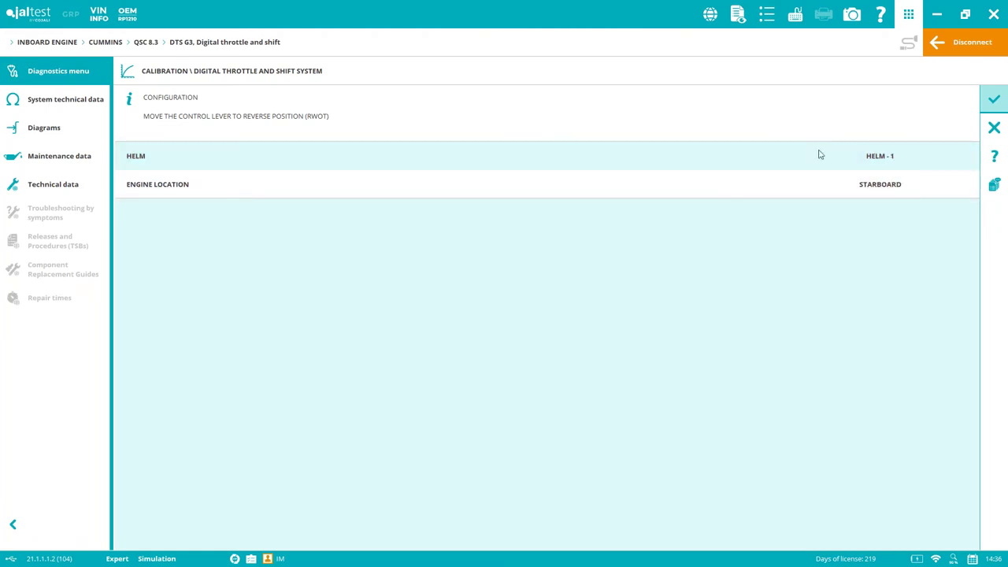
click(996, 99)
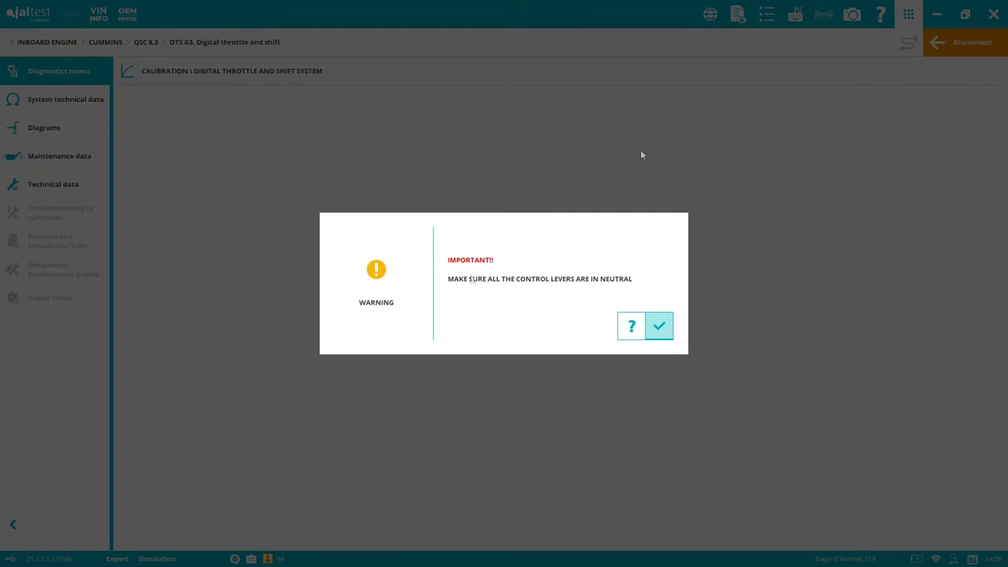
click(659, 326)
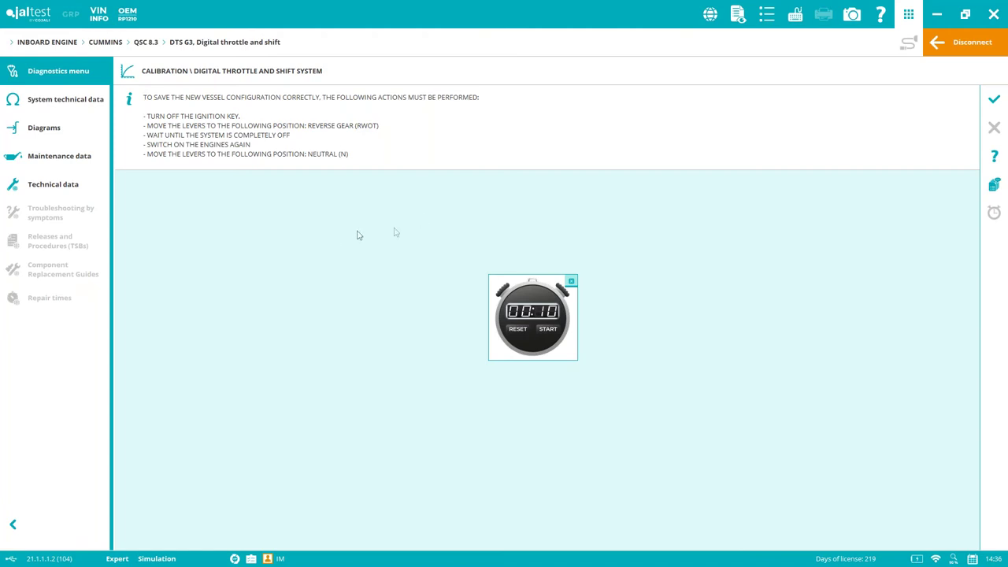
- Start the 10-second countdown and confirm the ignition and lever sequence for saving the vessel configuration
click(551, 330)
click(554, 334)
click(994, 101)
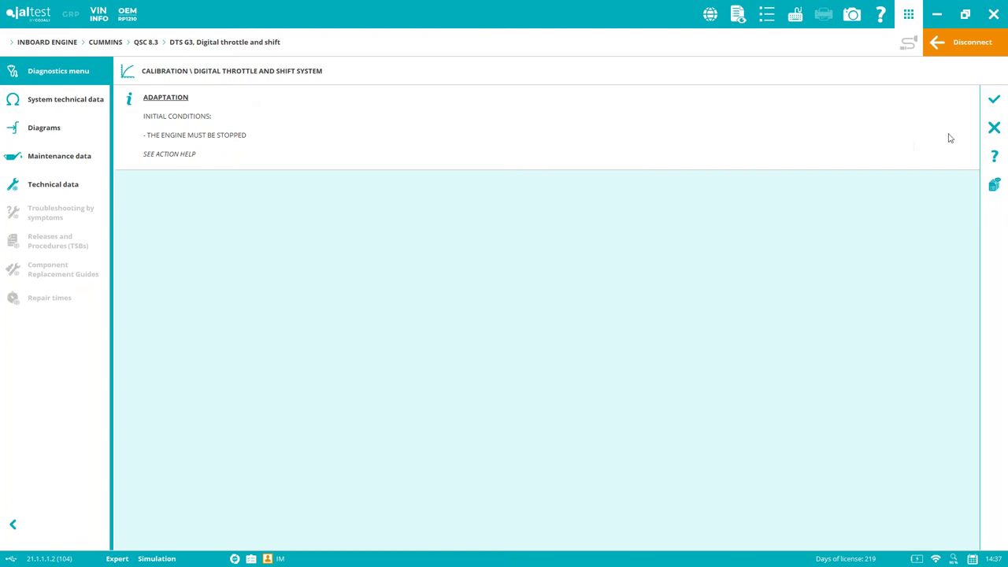
- Accept the adaptation's initial conditions and choose Port as the engine location
click(994, 100)
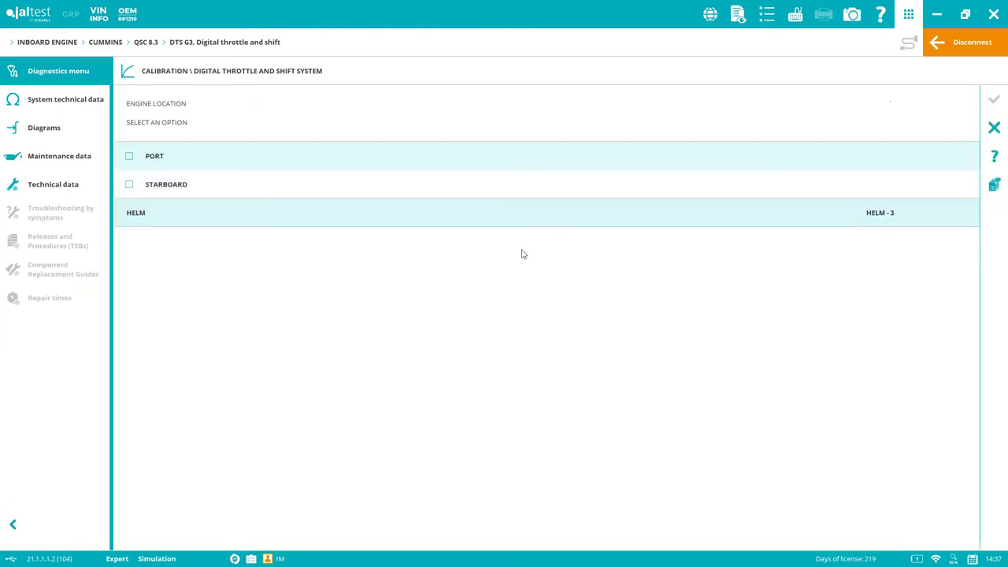
click(130, 156)
click(1000, 101)
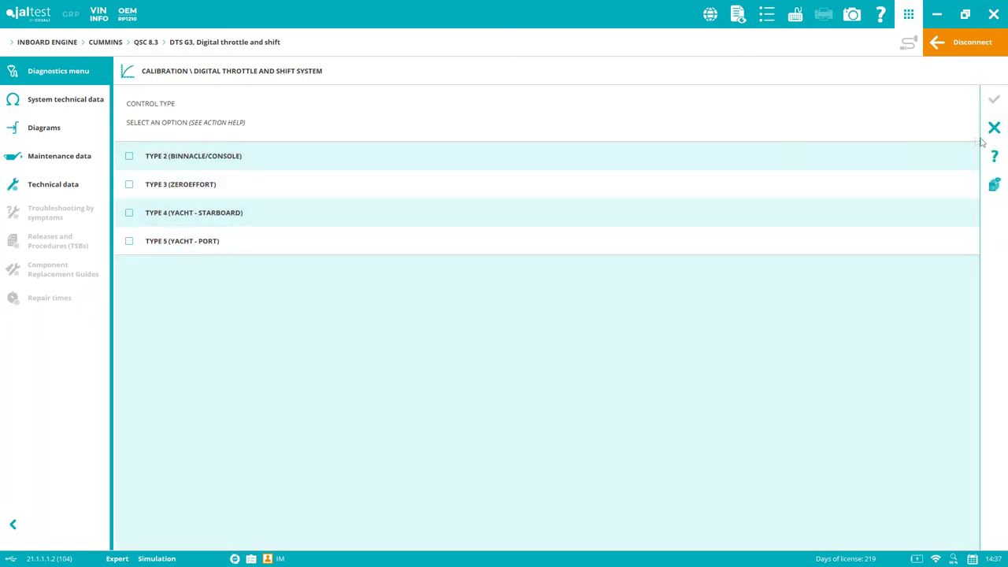
- Review the control type illustrations in the calibration help and return to the control type selection
click(994, 156)
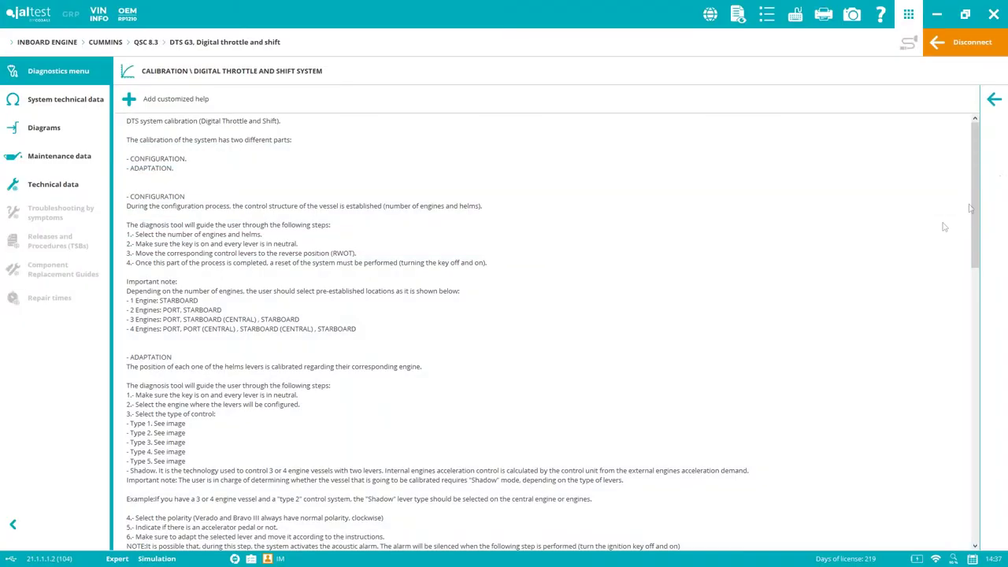
drag(973, 211, 978, 332)
scroll(976, 355, down, 3)
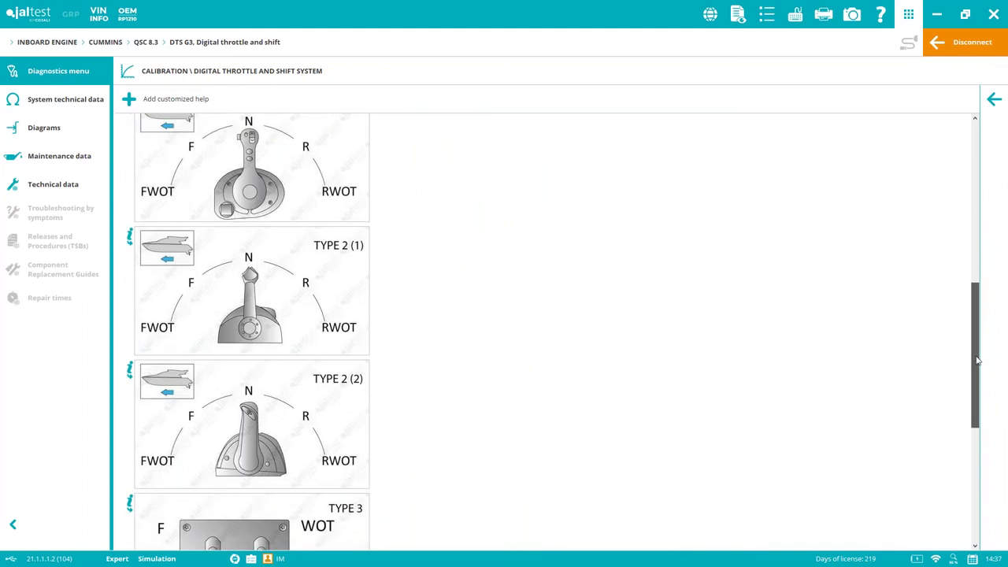
scroll(976, 354, up, 3)
click(992, 99)
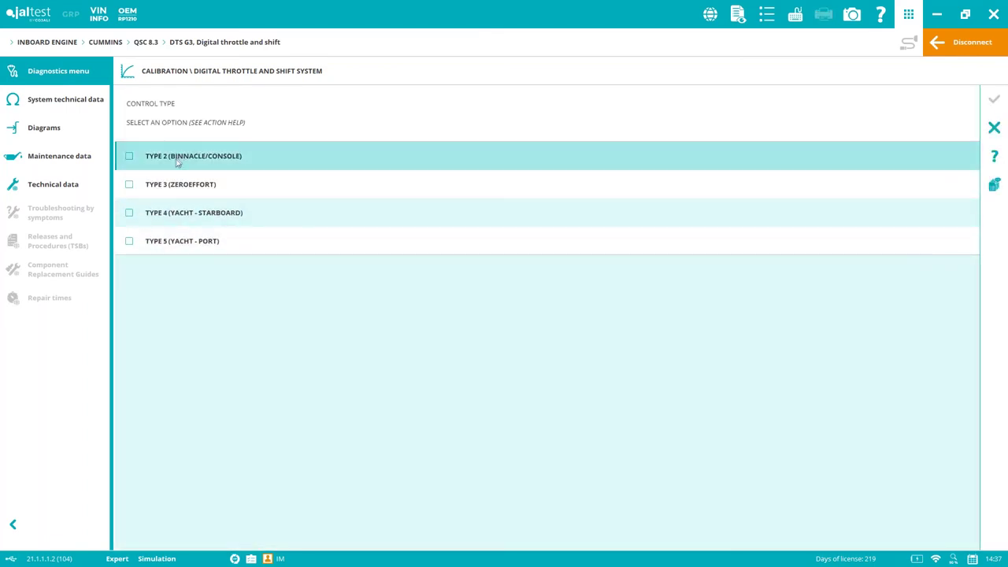
- Choose the Type 2 (Binnacle/Console) control and set the shift polarity to Normal (Clockwise (CW))
click(176, 161)
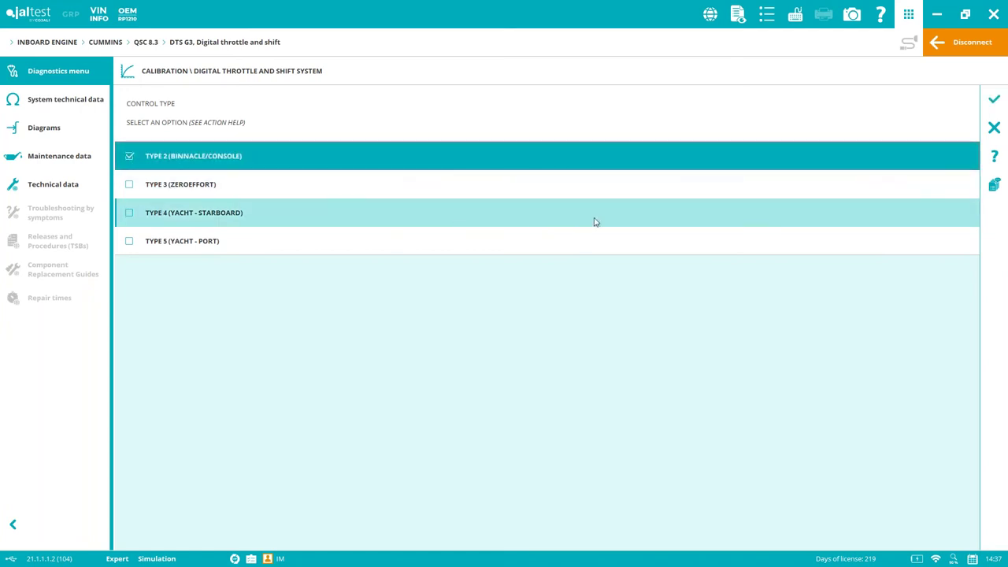
click(999, 102)
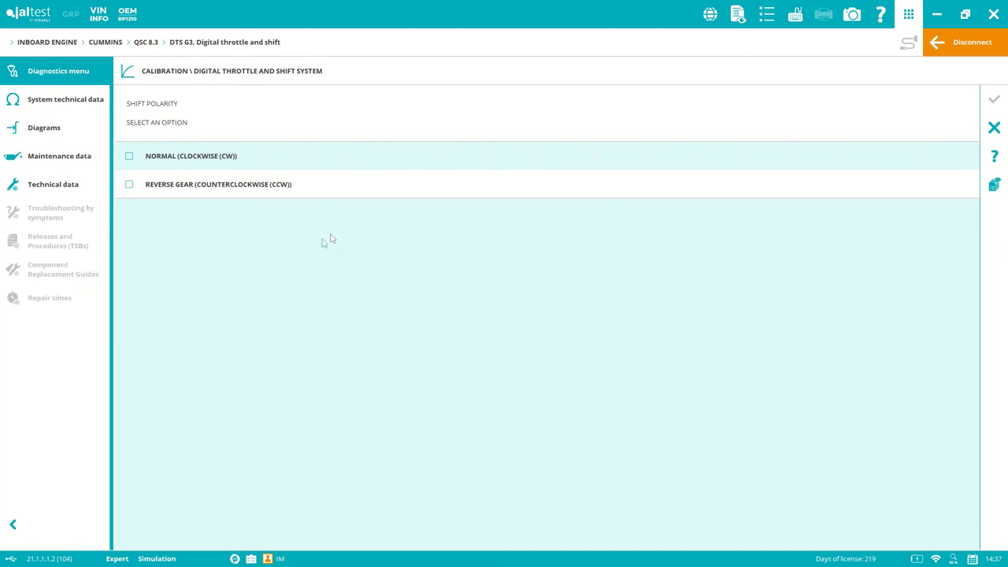
click(129, 157)
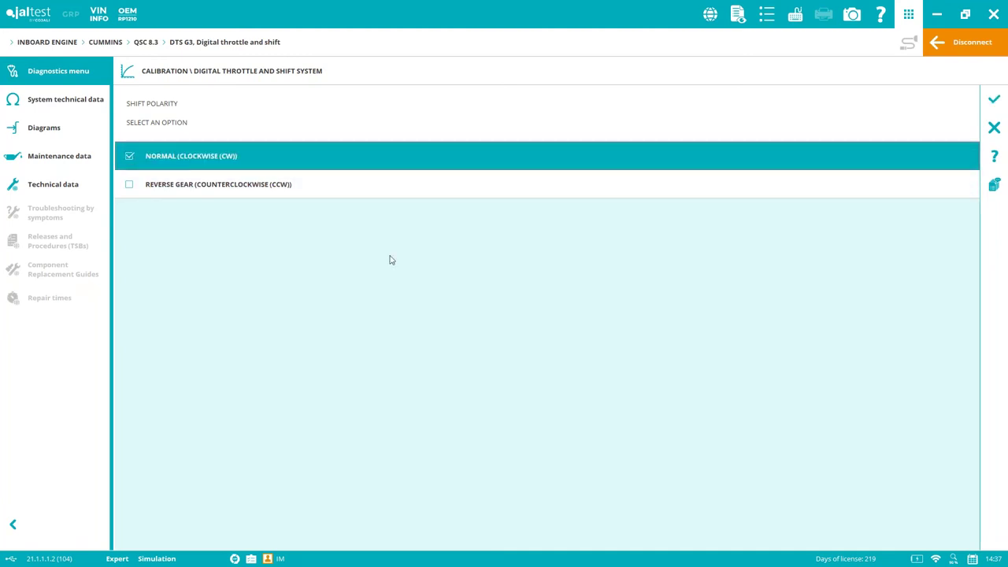
click(997, 101)
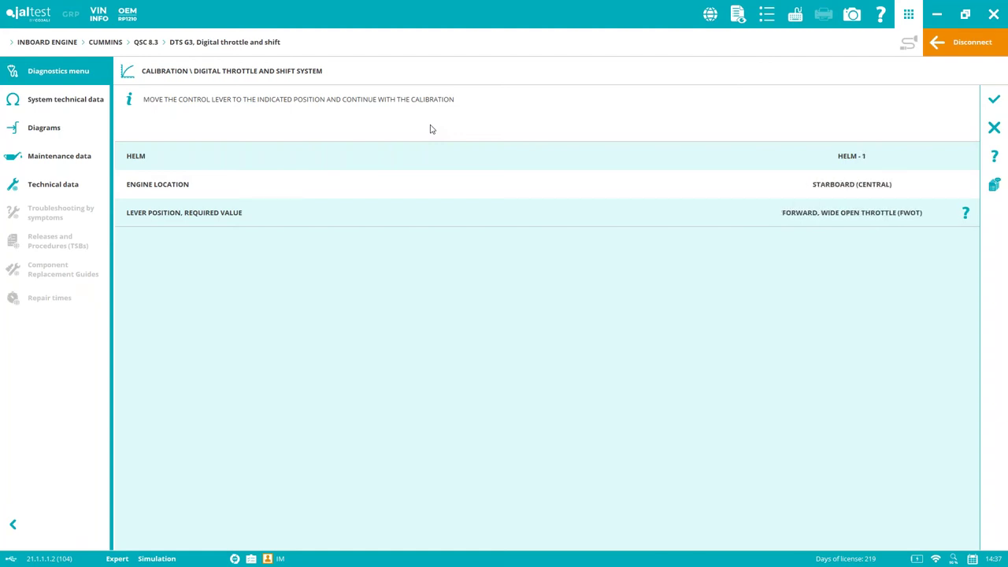
- Confirm each requested lever position of the adaptation and the ignition reset sequence for saving the configuration
click(993, 98)
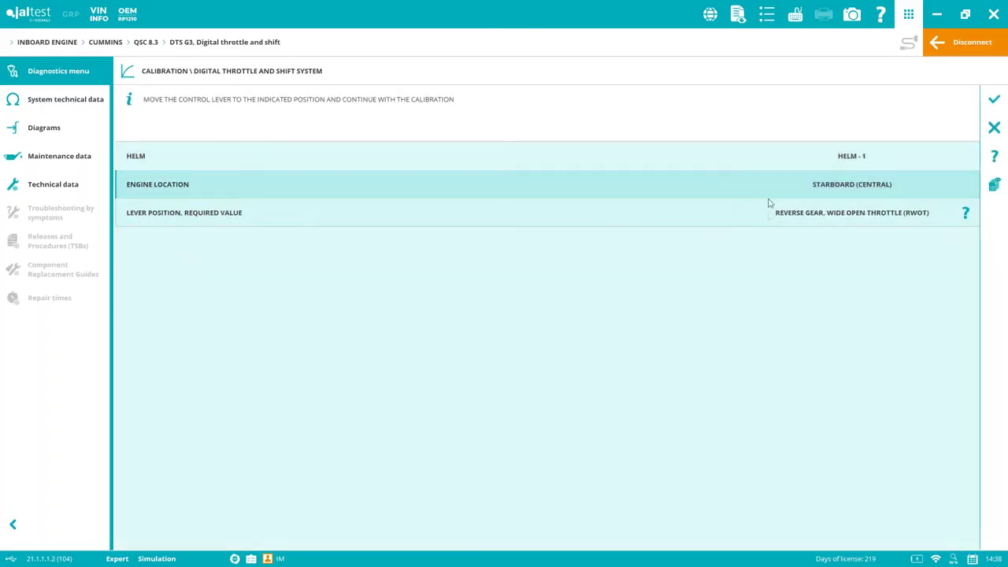
click(994, 98)
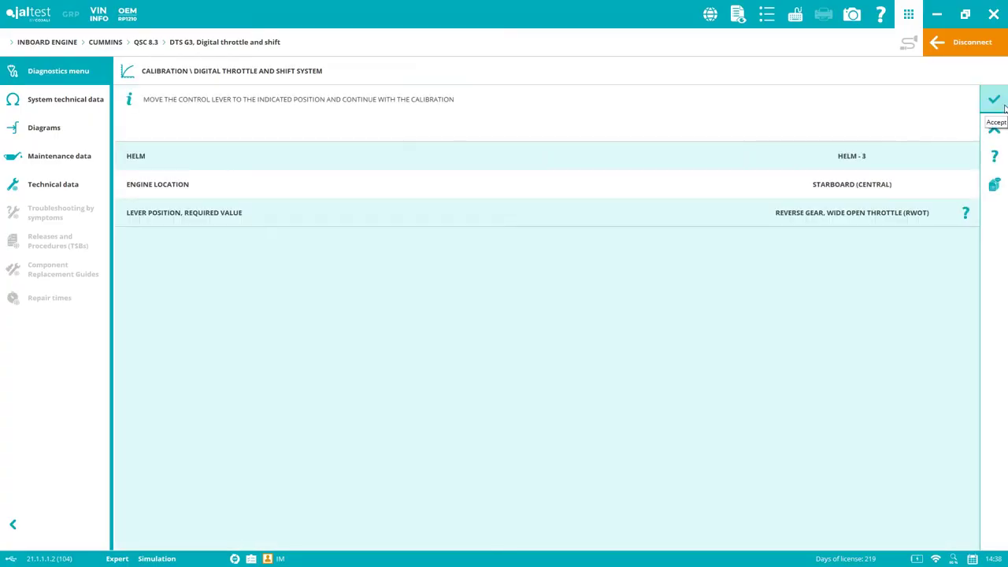
click(1003, 108)
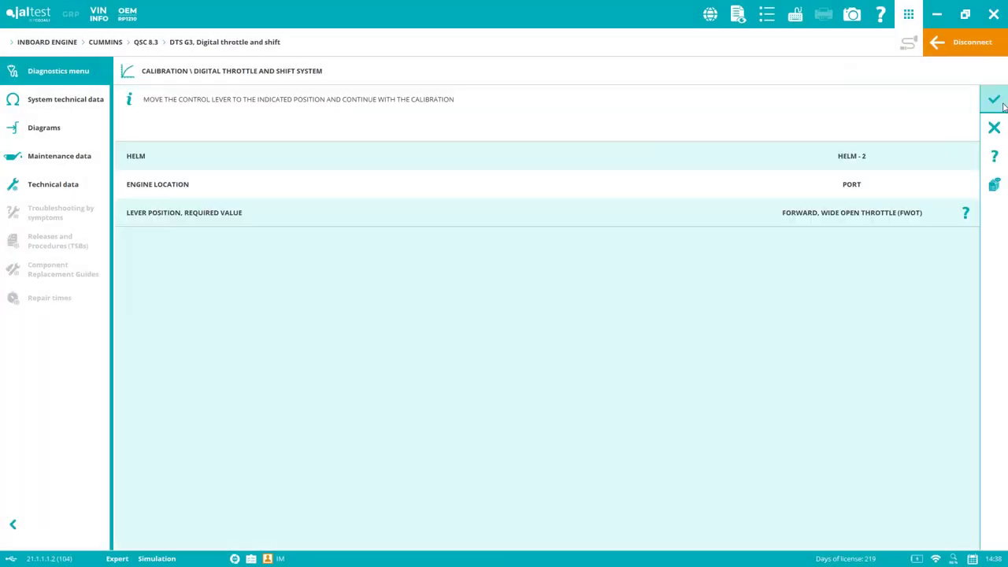
click(996, 101)
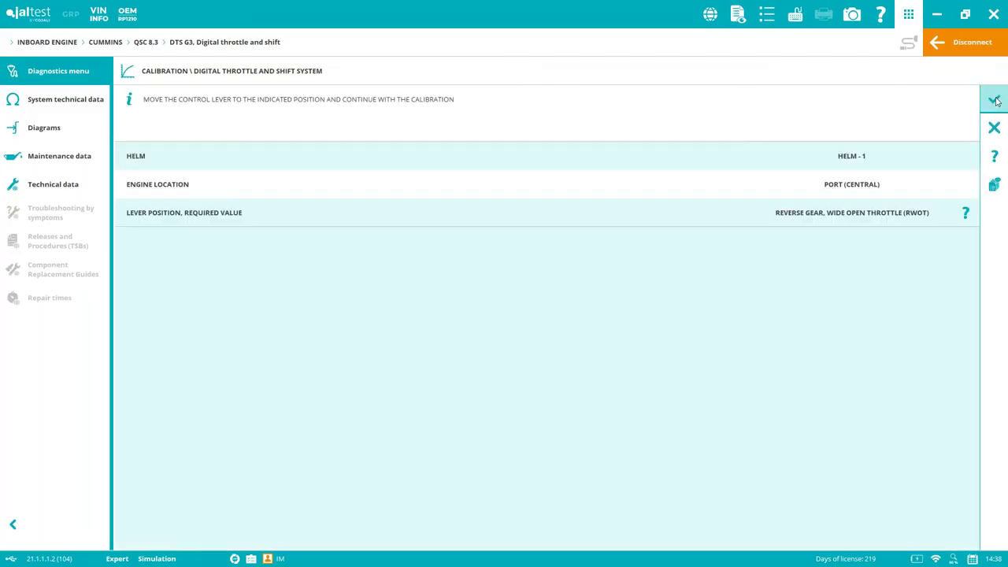
click(996, 101)
click(996, 101)
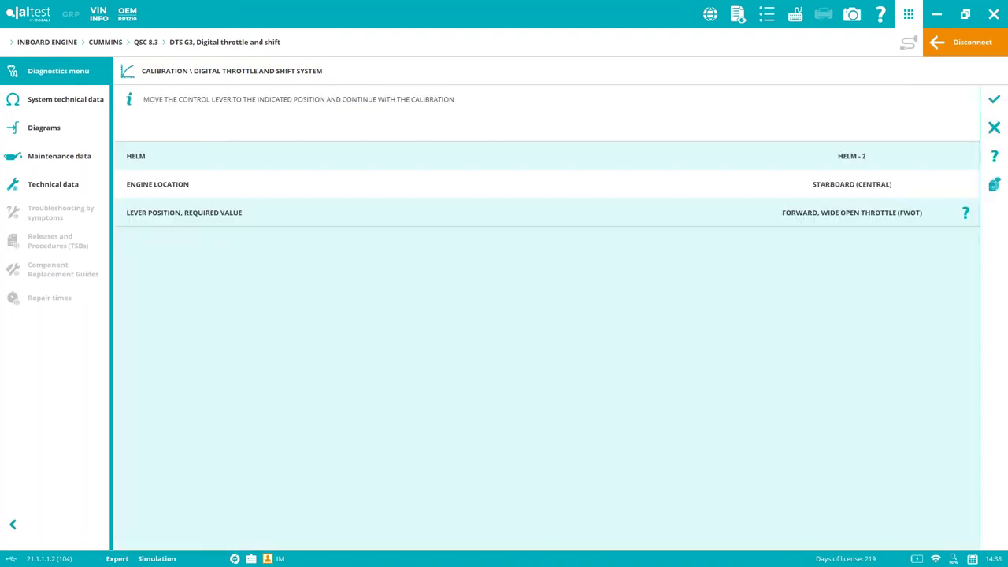
click(994, 99)
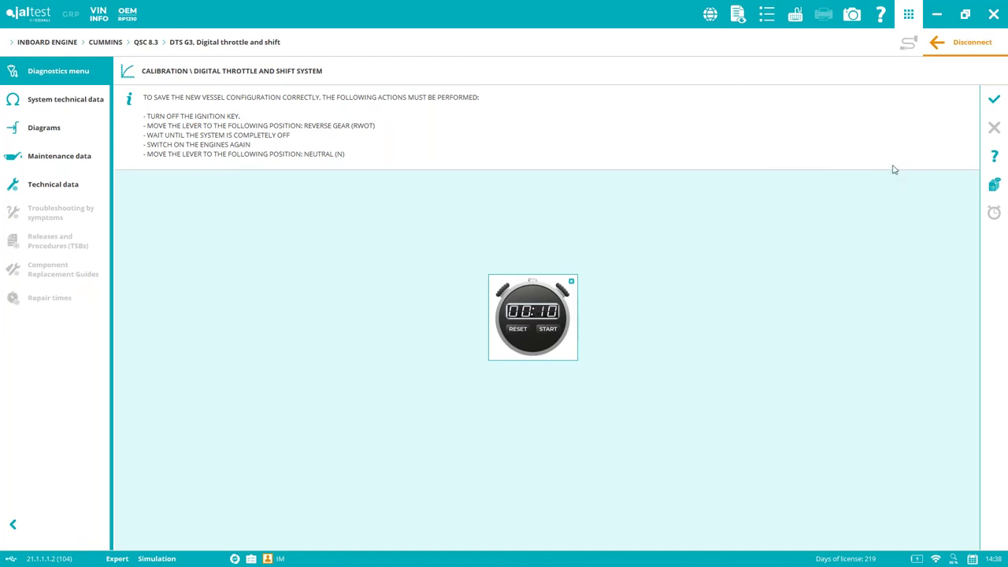
click(1000, 99)
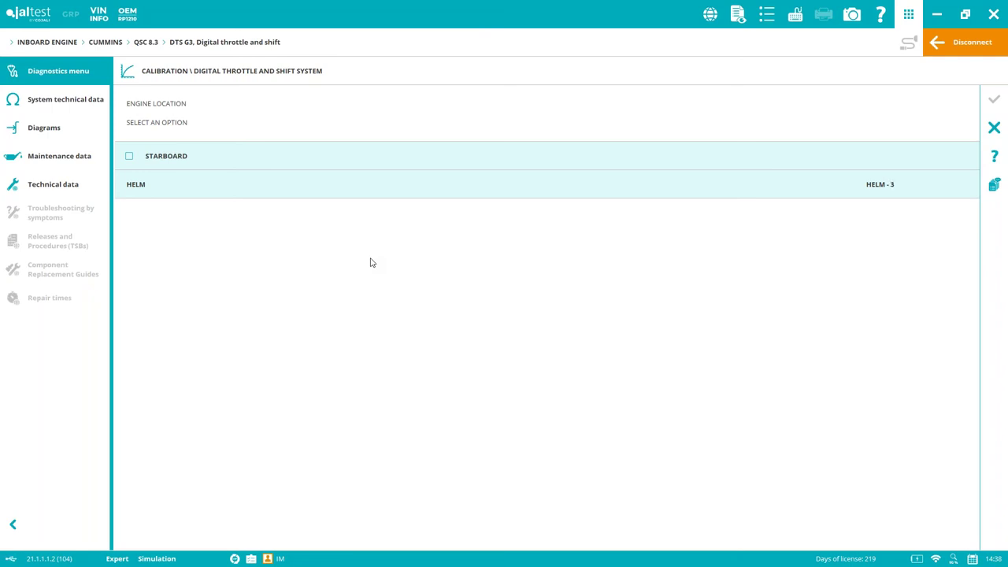
- Cancel the remaining starboard adaptation, exit the calibration, and end the digital throttle and shift session
click(993, 127)
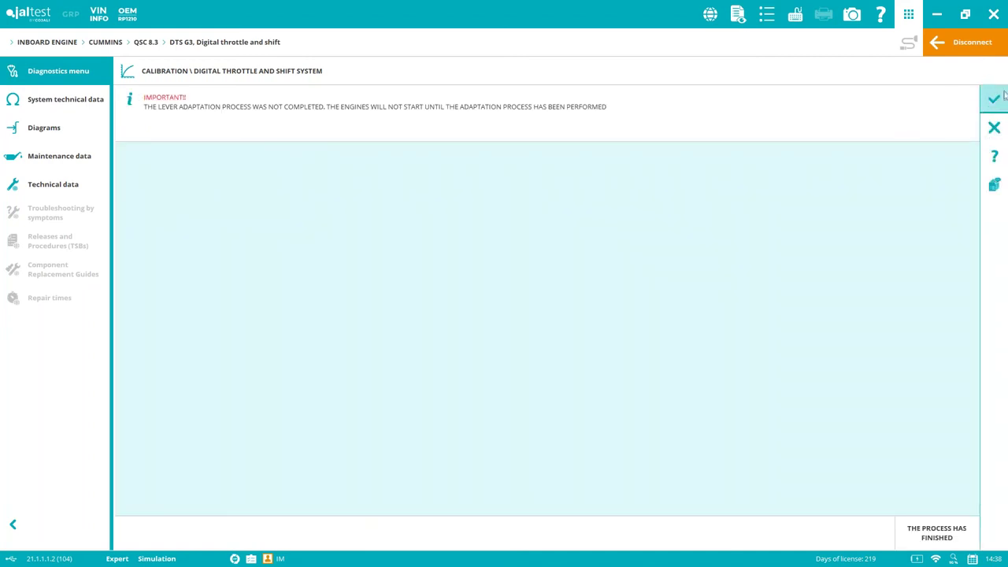
click(994, 127)
click(996, 127)
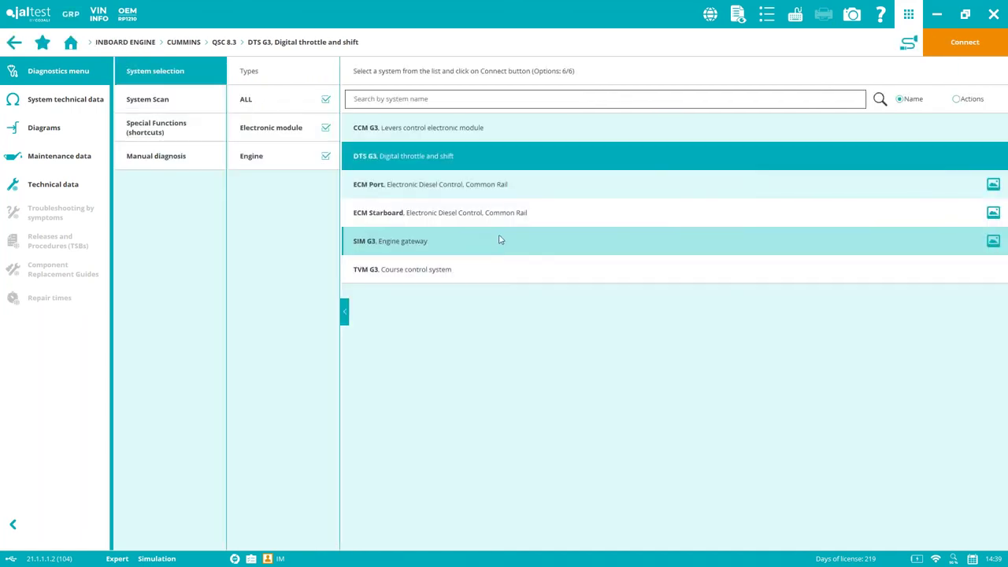
click(71, 43)
click(654, 335)
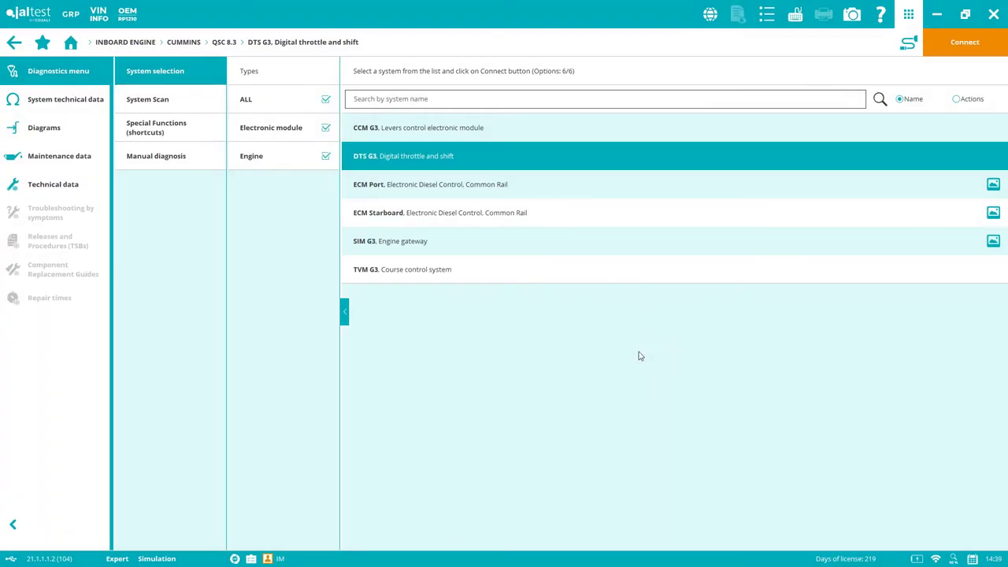
key(alt+Tab)
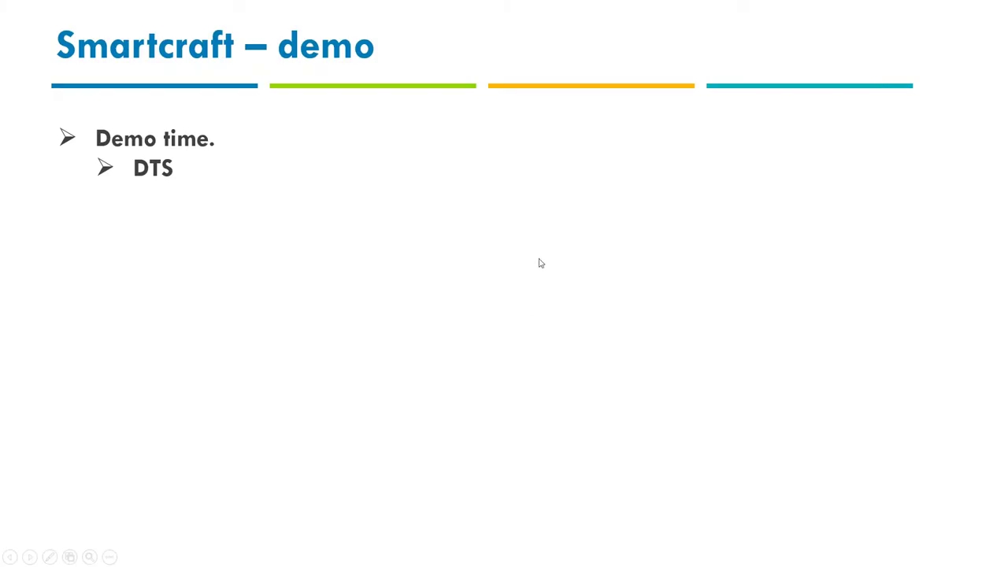
click(541, 262)
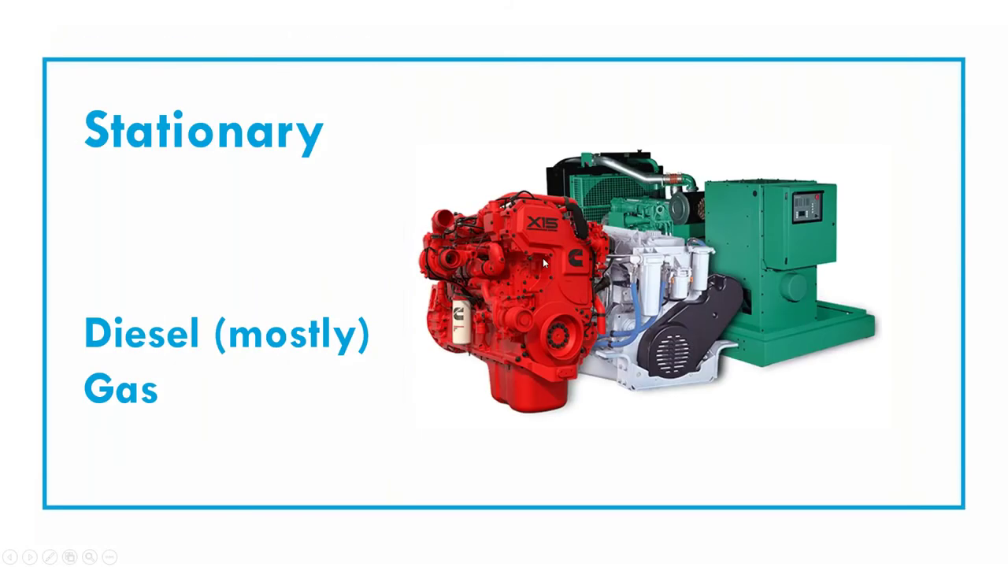
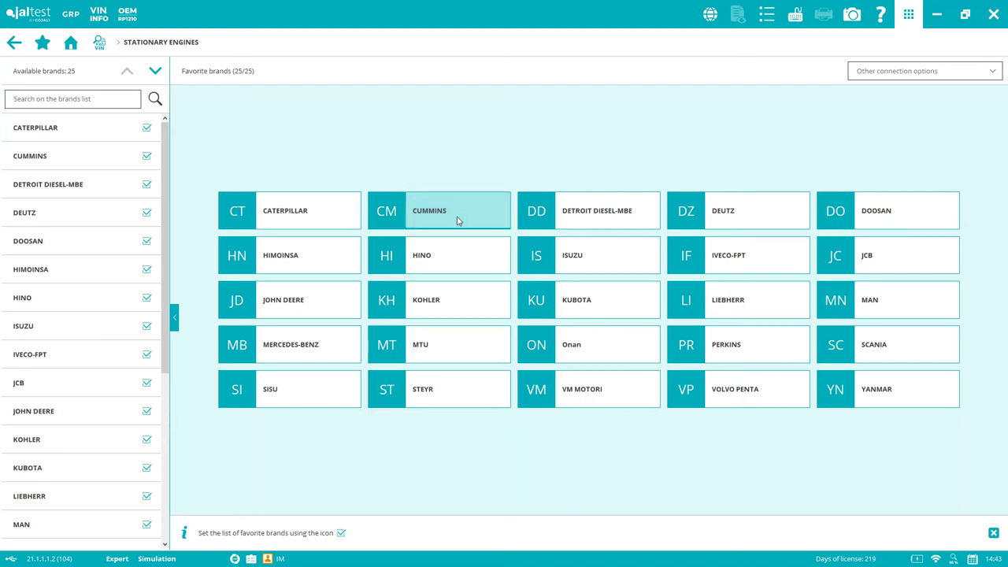
- Browse the Cummins stationary engine families X and QS, and open the X15 model from the X family
click(457, 220)
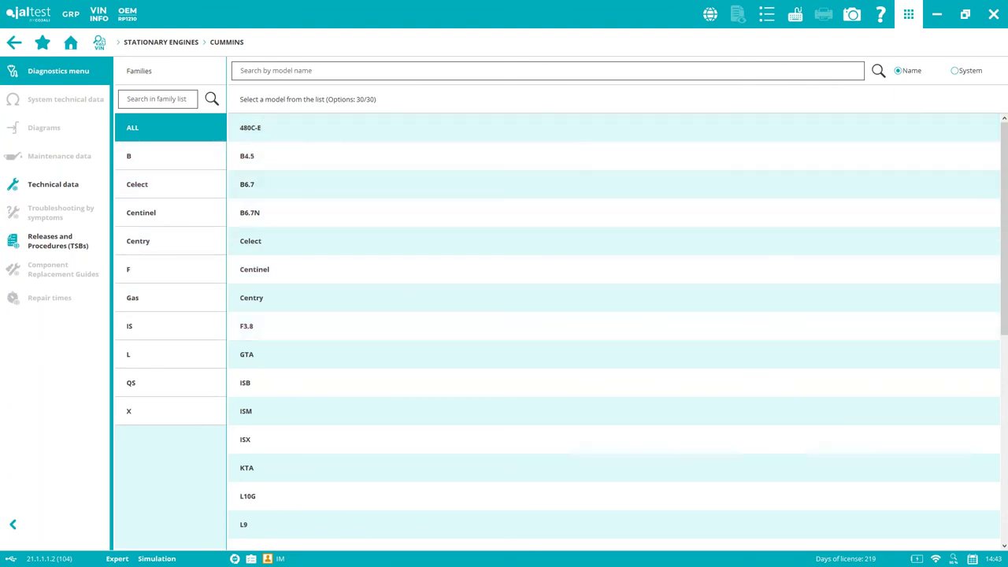
click(167, 406)
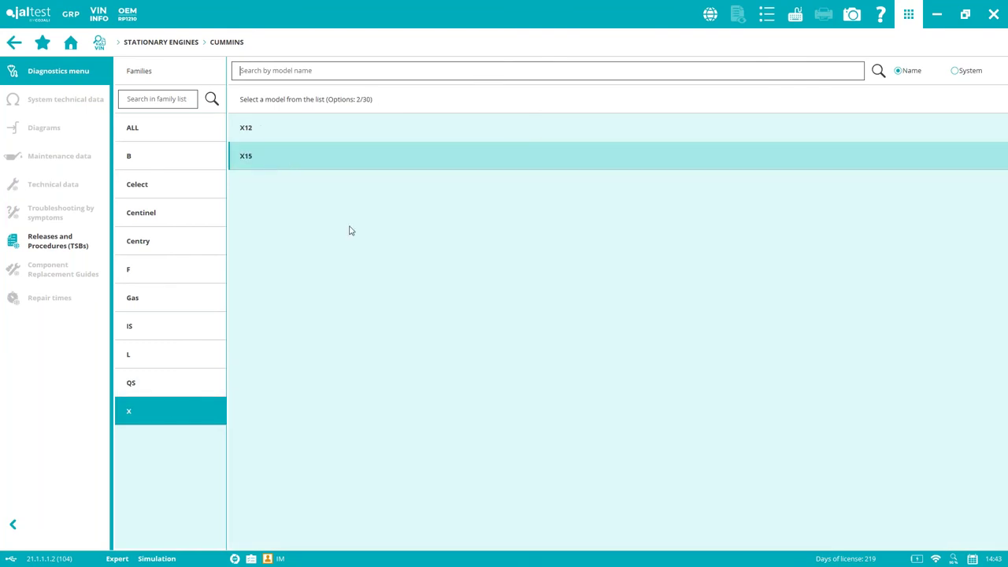
click(155, 392)
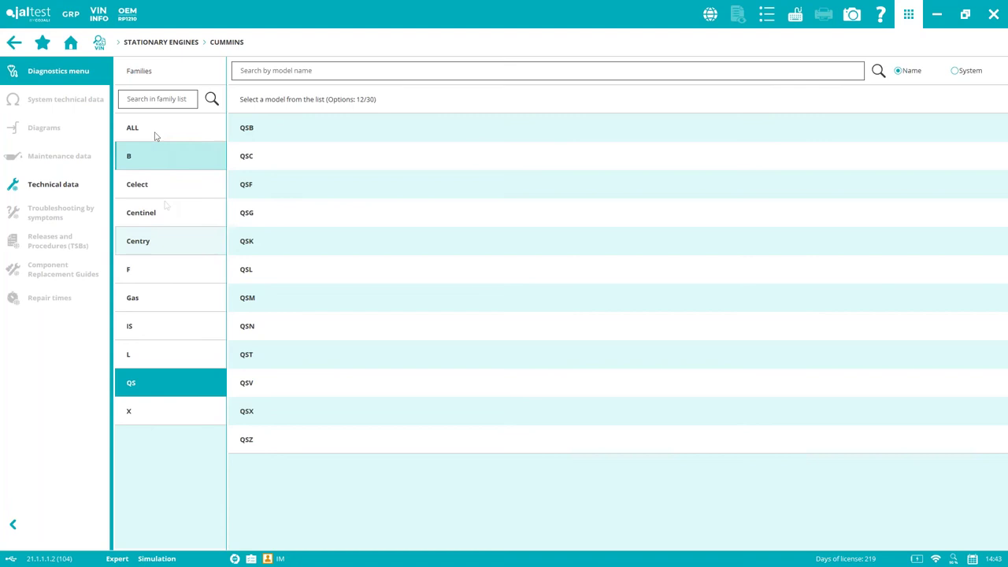
click(156, 413)
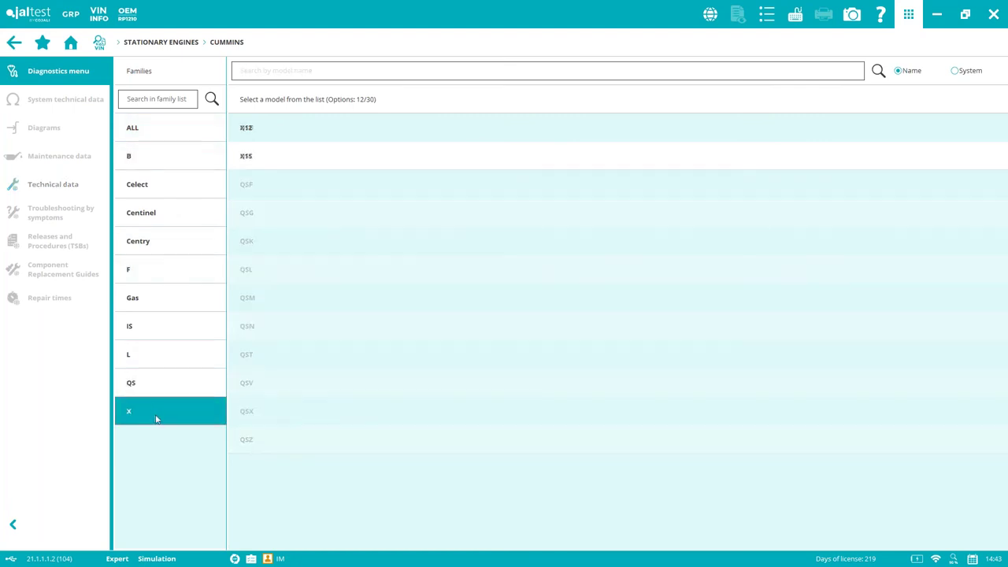
click(324, 161)
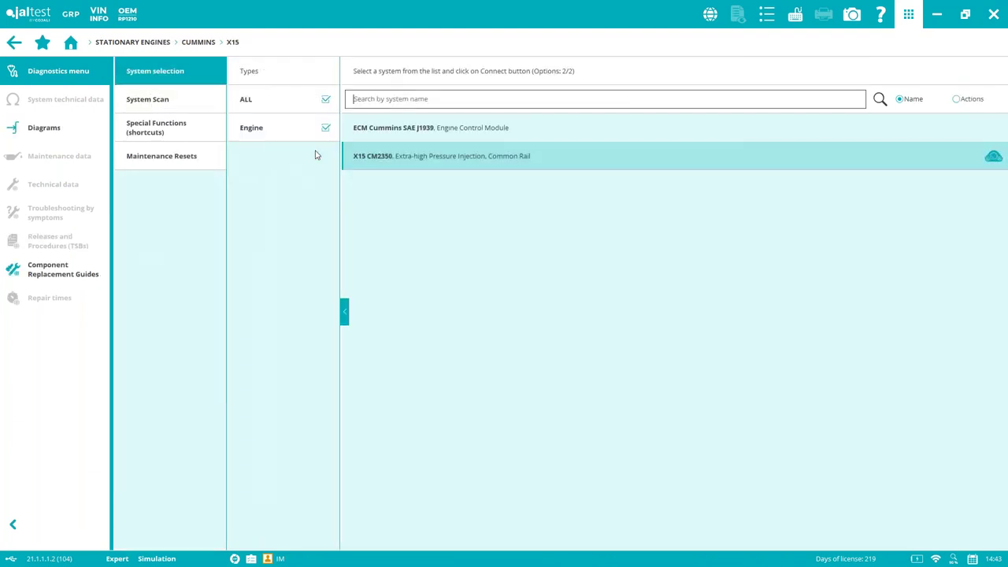
- Select the X15 CM2350 Extra-high Pressure Injection, Common Rail system and connect to it with Connection 1 as direct connector
click(443, 157)
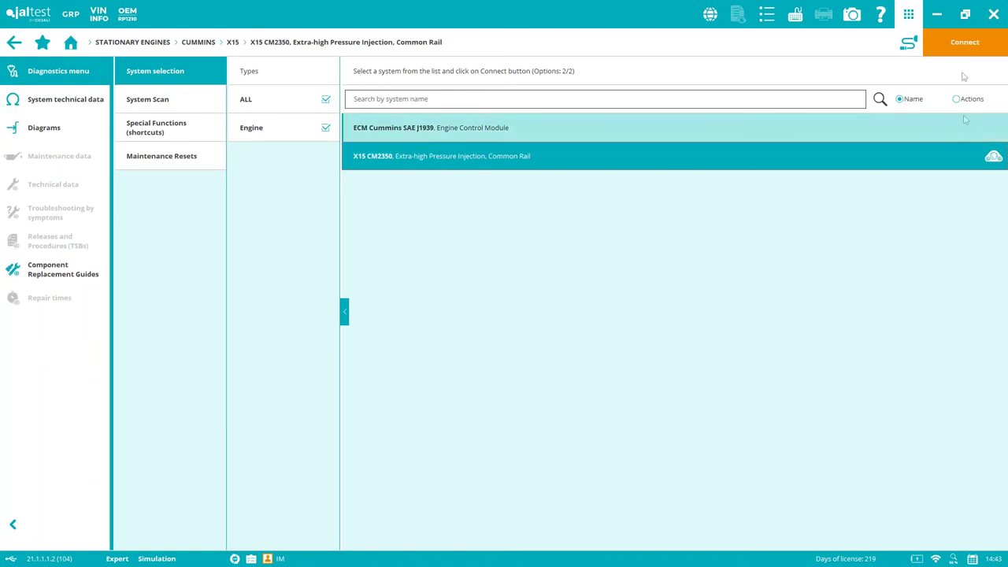
click(954, 40)
click(658, 324)
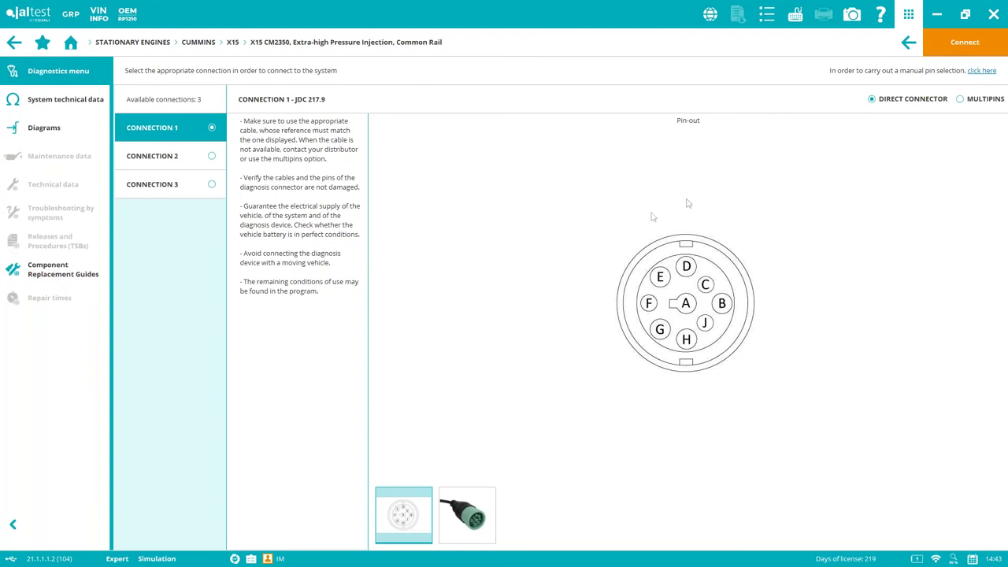
click(965, 45)
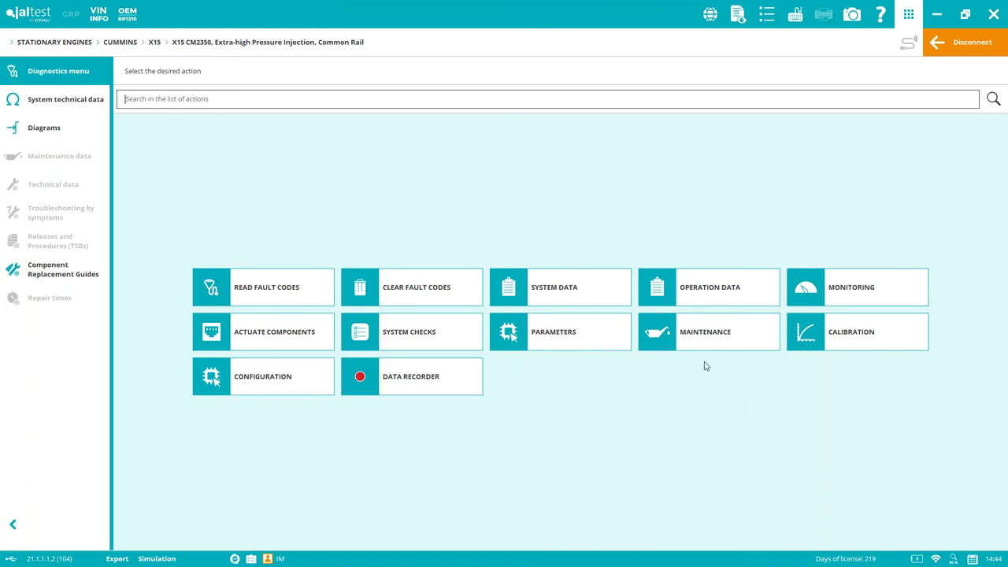
- Read the stored fault codes and open the freeze frame data of fault 3749 for the NOx sensor behind the SCR catalyst
click(257, 283)
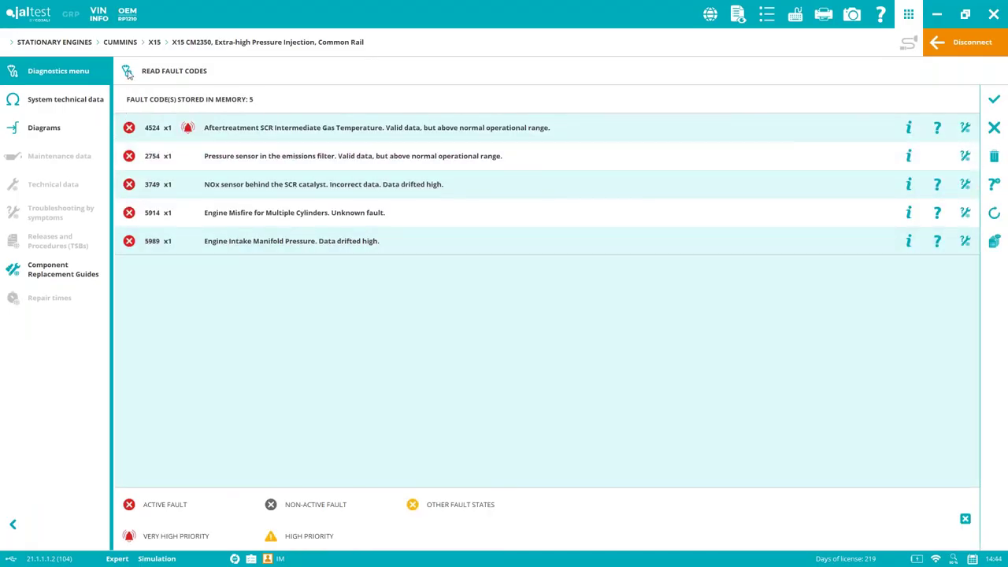
click(138, 189)
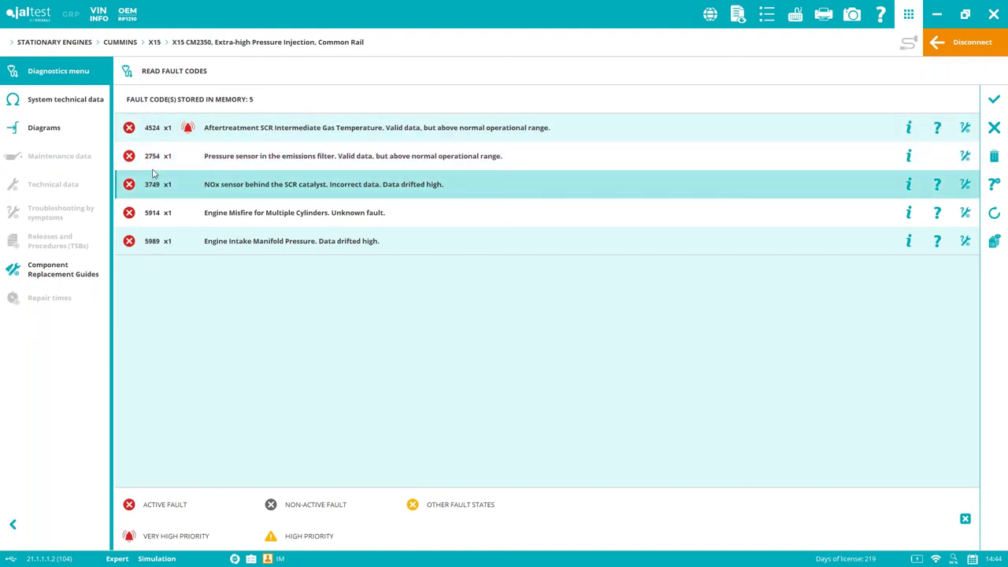
click(174, 136)
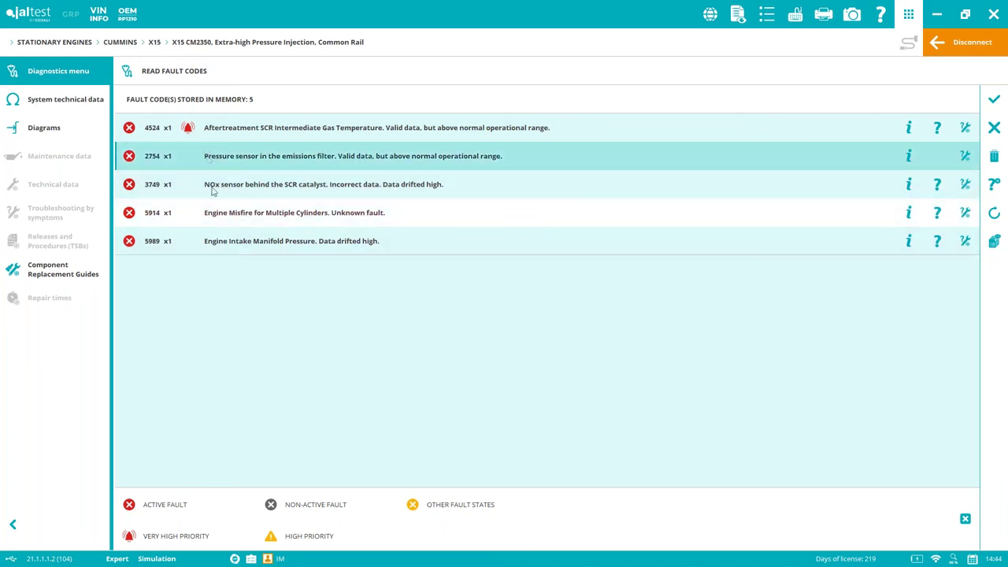
click(312, 193)
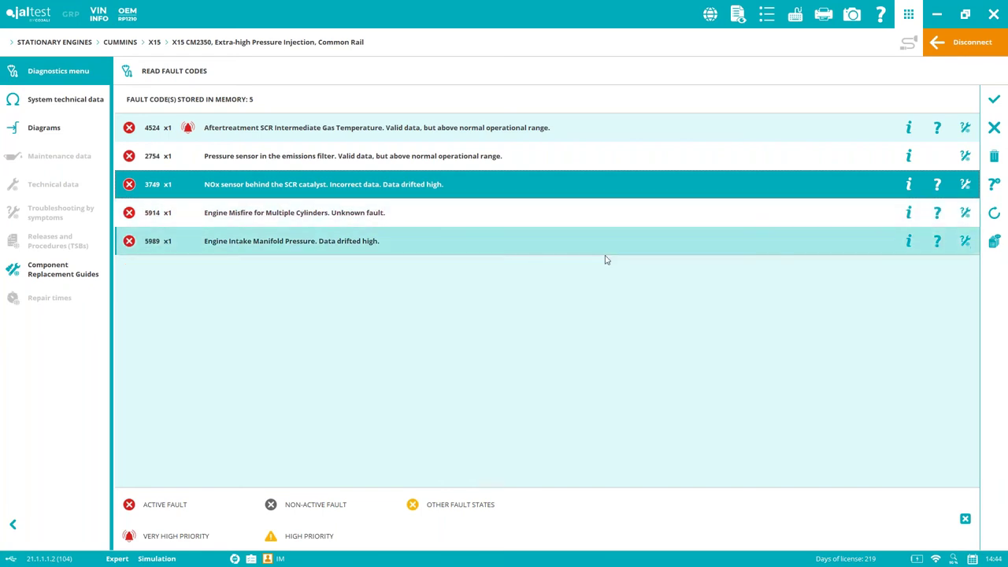
click(910, 186)
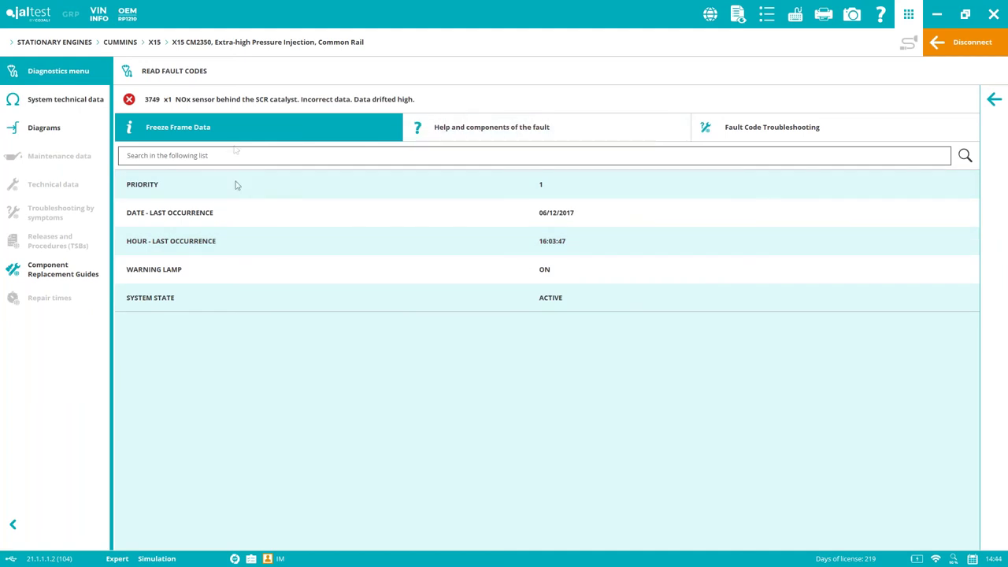
- Review the component information of CB27, NOx sensor after the catalyst, including its location, pinout, tightening torques and replacement procedure
click(532, 129)
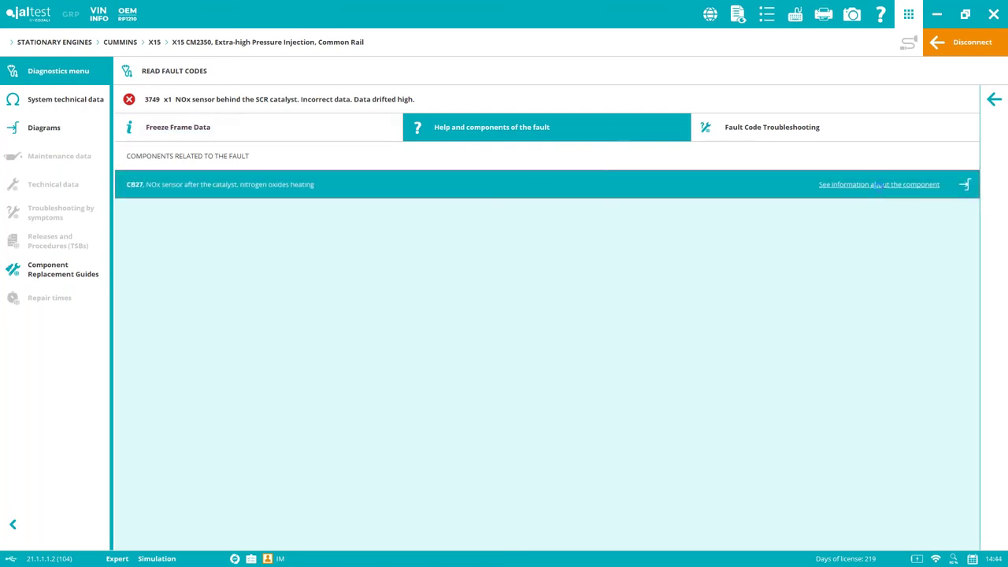
click(878, 186)
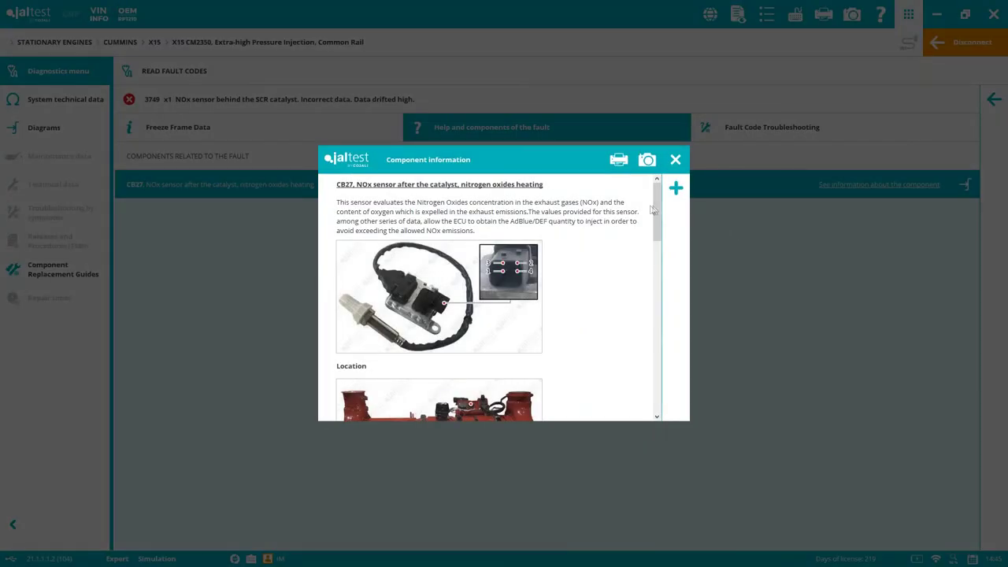
mouse_move(652, 209)
mouse_down()
mouse_move(657, 228)
mouse_move(657, 213)
mouse_up()
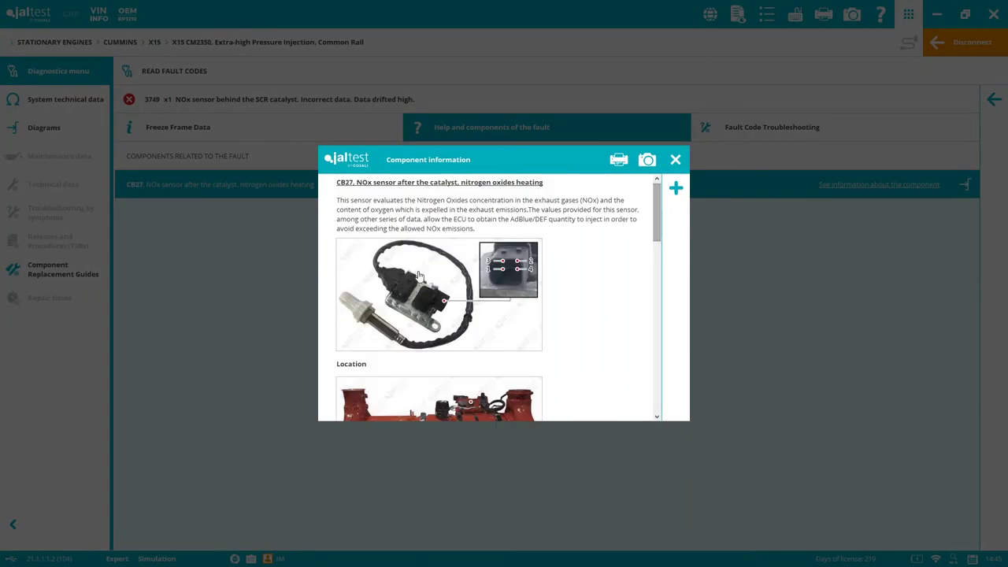
click(419, 275)
click(654, 192)
drag(657, 208, 661, 248)
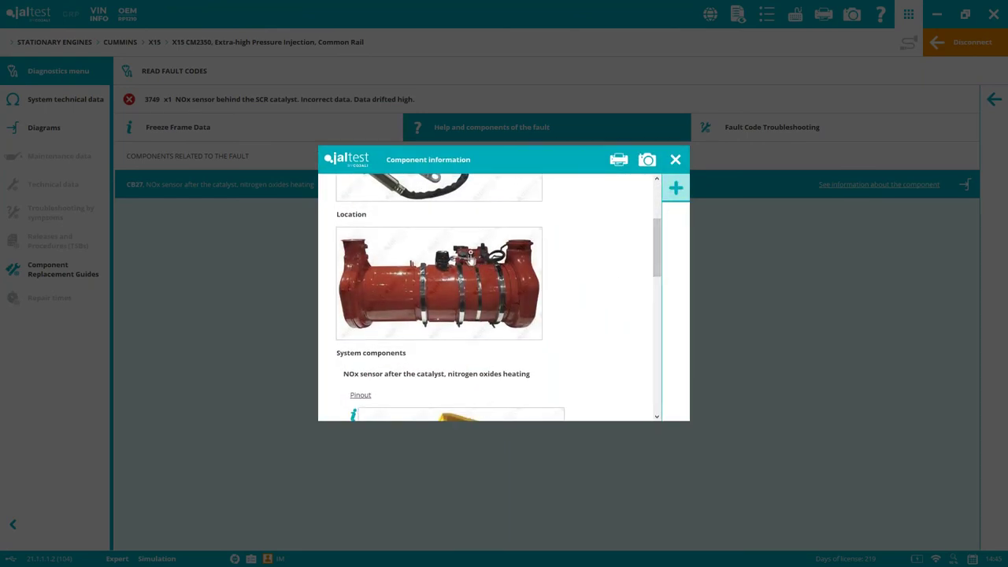
scroll(713, 260, down, 3)
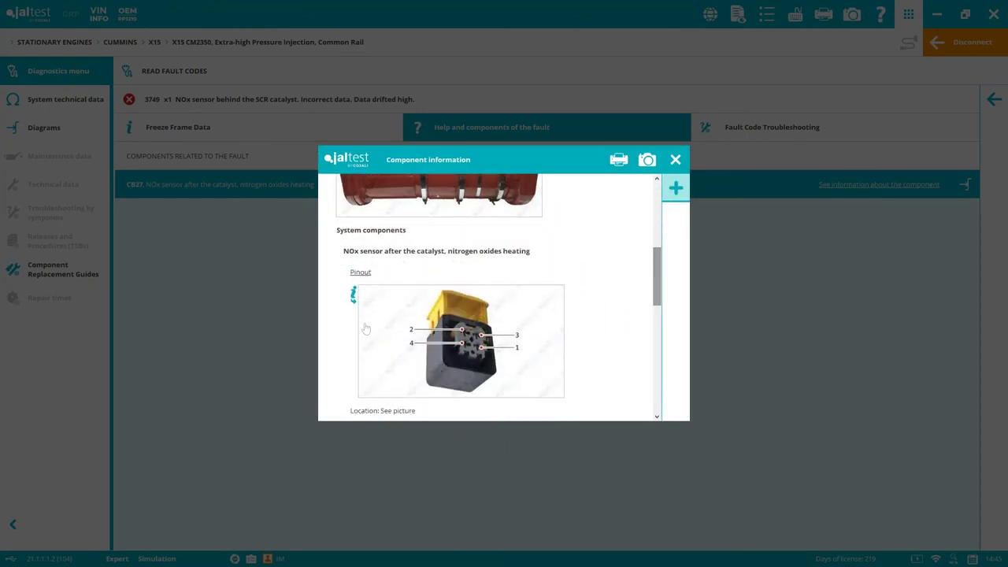
drag(657, 280, 662, 385)
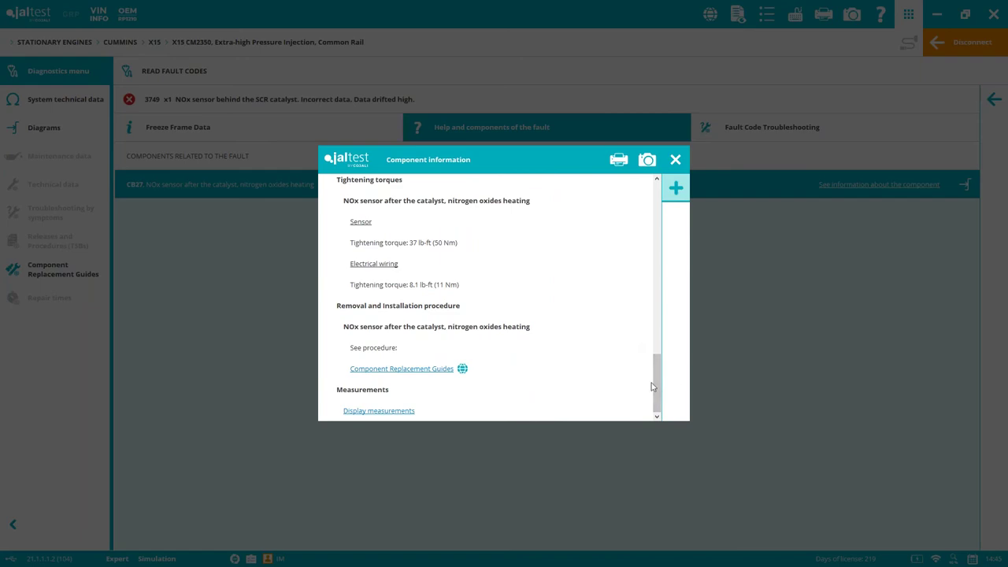
click(674, 159)
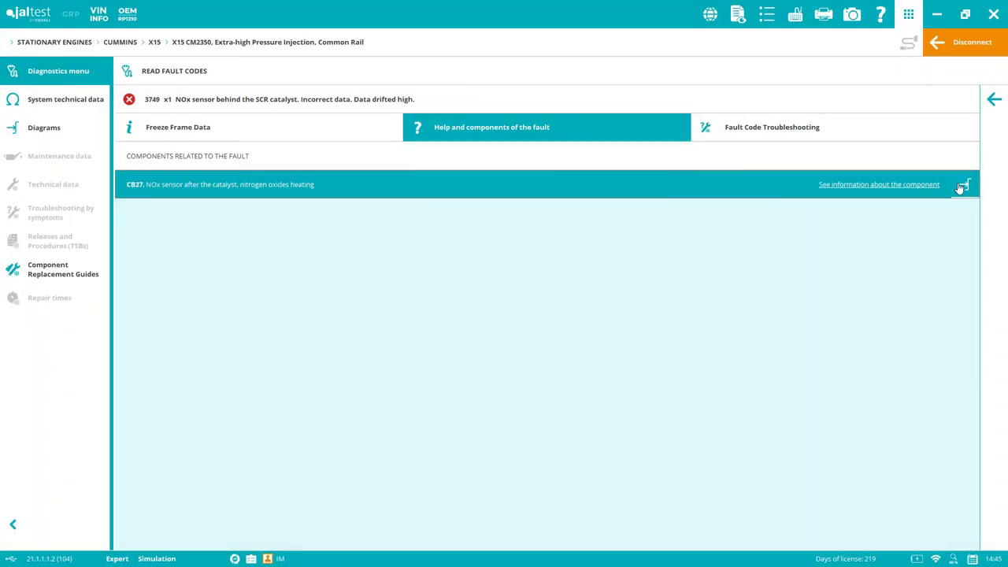
- Locate CB27 in the wiring diagram and examine the pictures, location and tightening torques of the CA1 engine management control unit
click(951, 186)
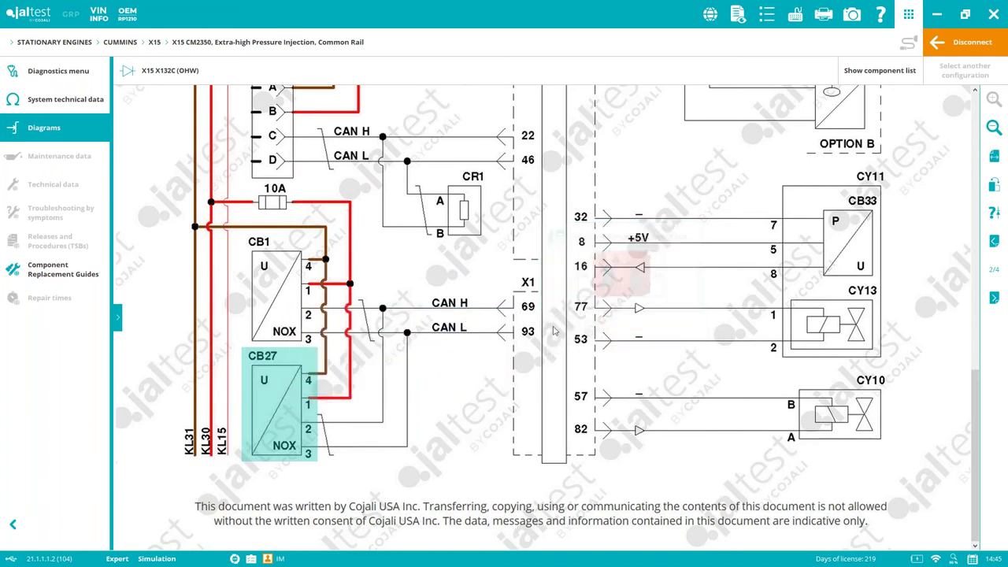
click(545, 322)
click(554, 326)
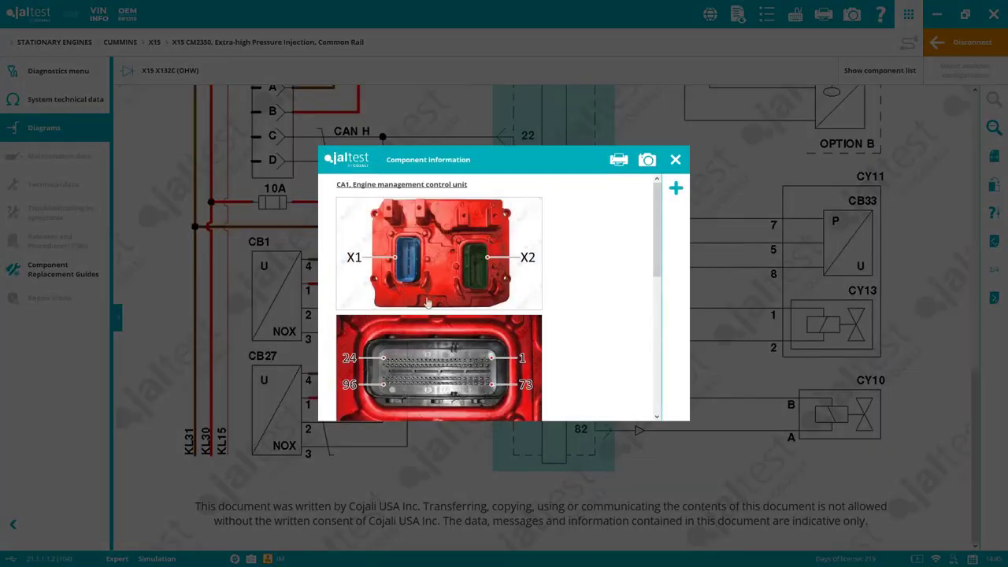
click(476, 249)
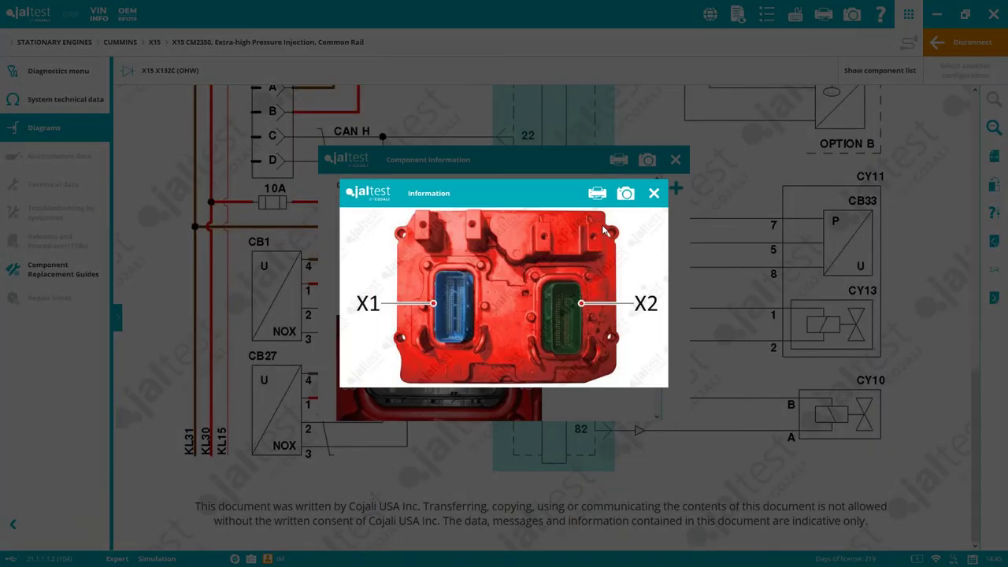
click(653, 196)
scroll(659, 260, down, 5)
scroll(665, 315, down, 4)
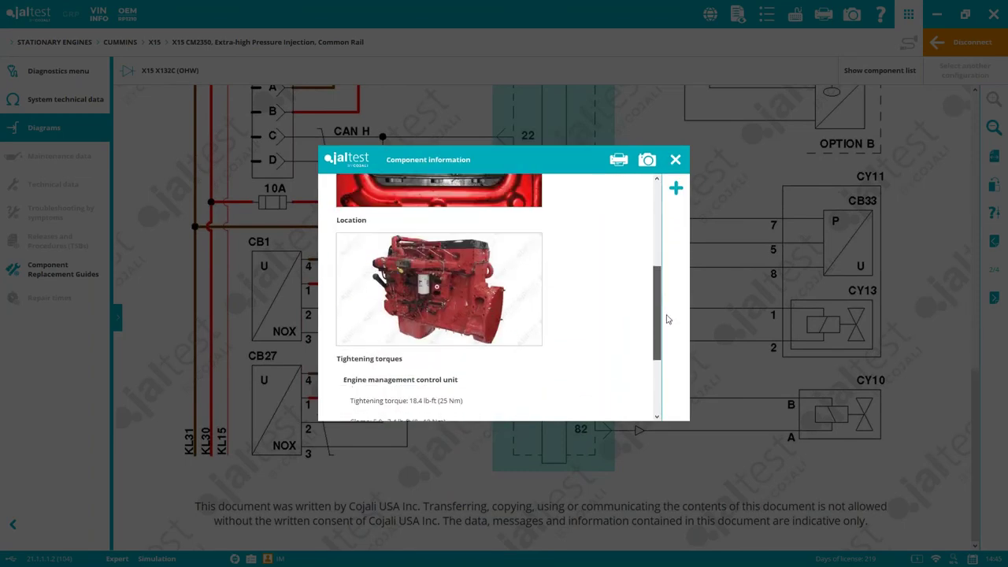
click(675, 159)
- Review the guided troubleshooting procedure for fault code 3749 and return to the list of diagnostic actions
click(85, 78)
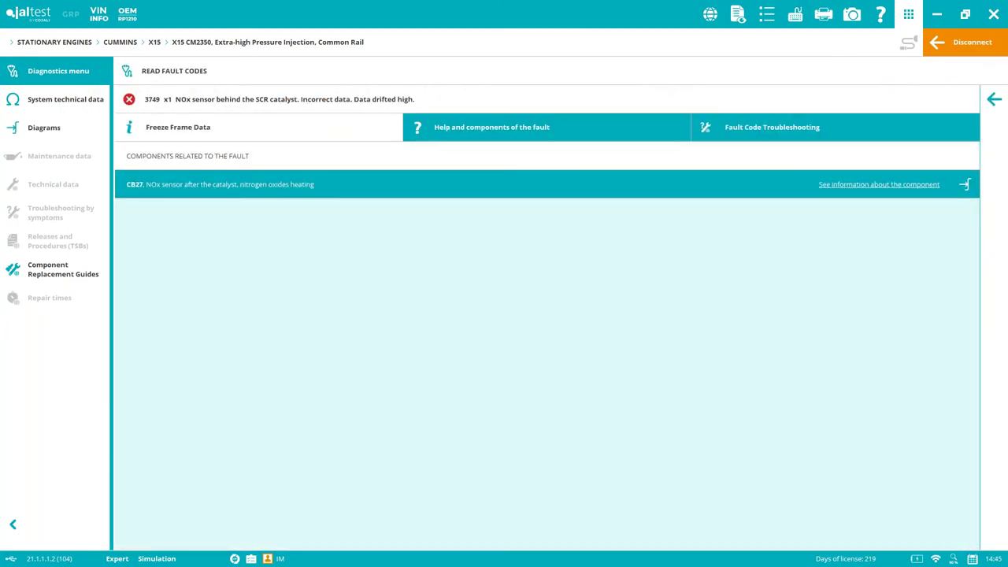
click(823, 119)
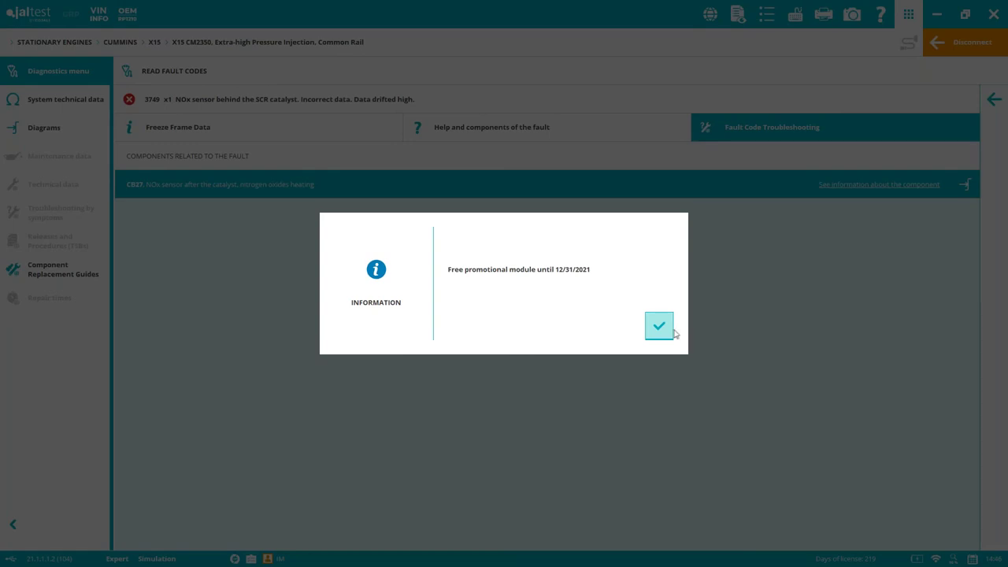
click(660, 326)
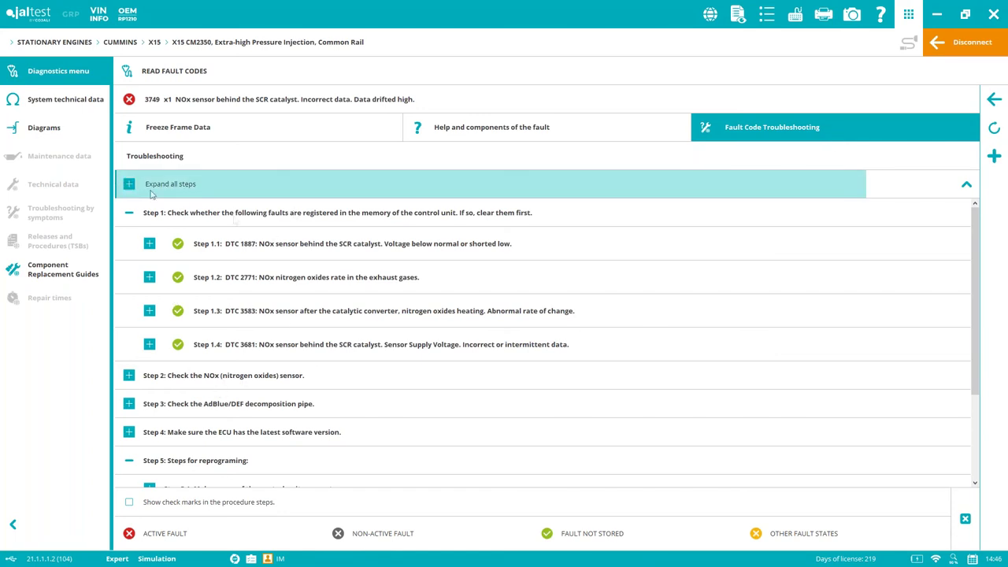
scroll(980, 338, down, 3)
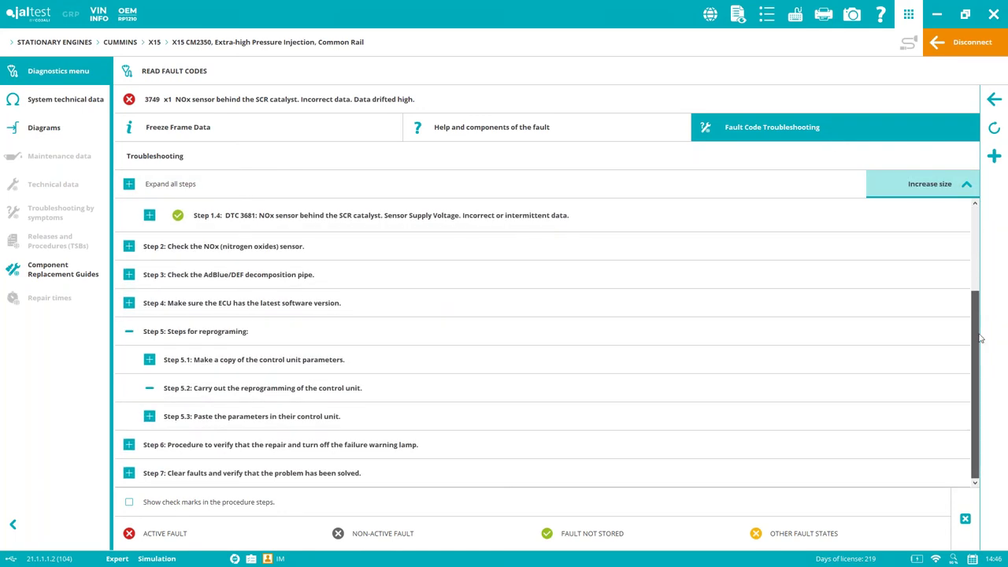
scroll(984, 290, up, 3)
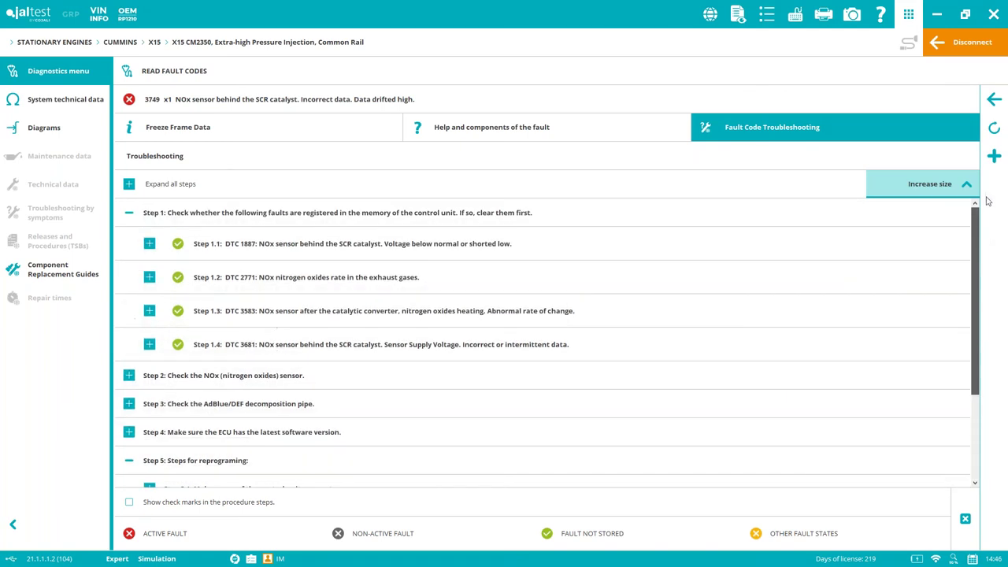
click(1001, 103)
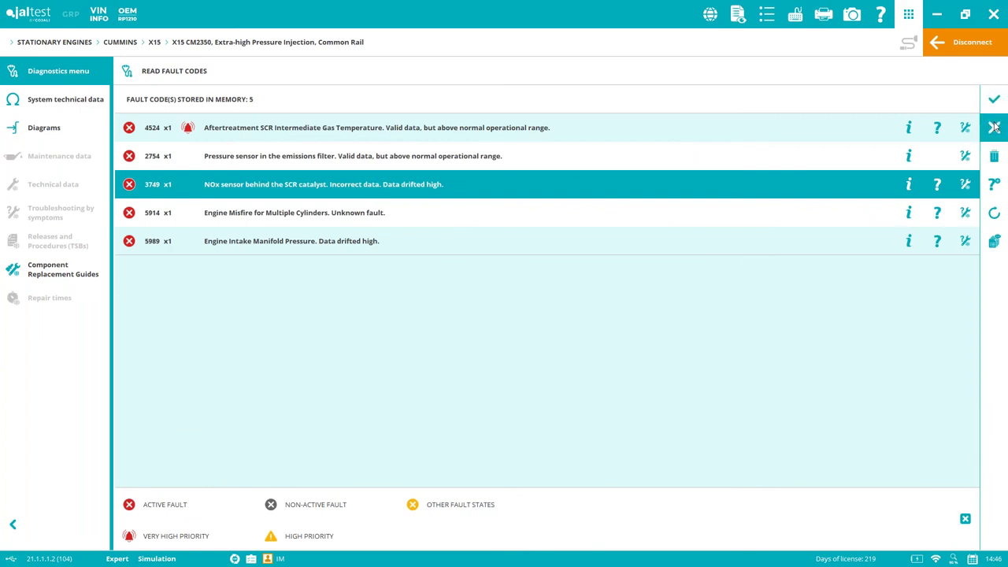
click(994, 126)
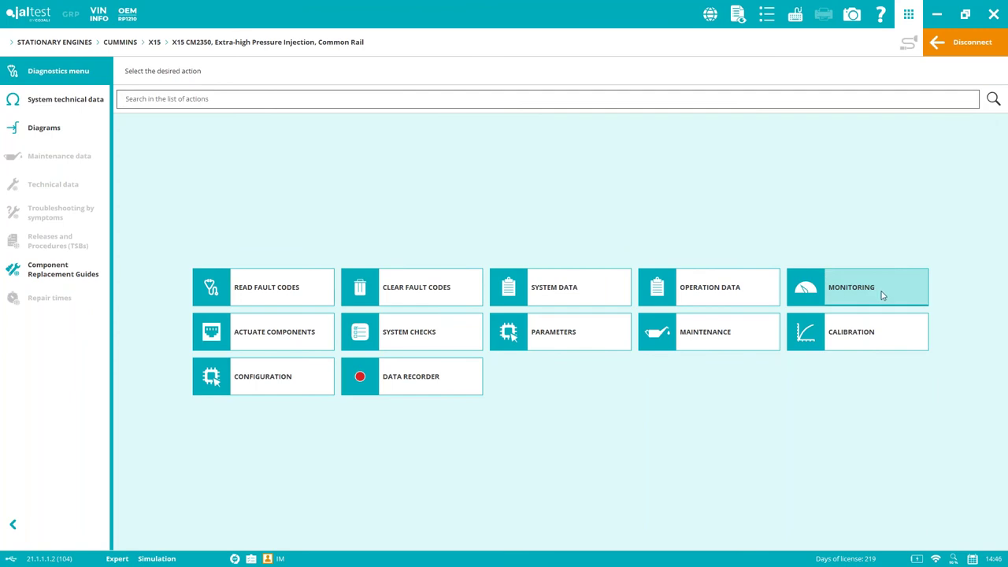
- Expand Engine Operation Data within Operation Data, and view the Engine Abuse Data registry by severity level
click(708, 295)
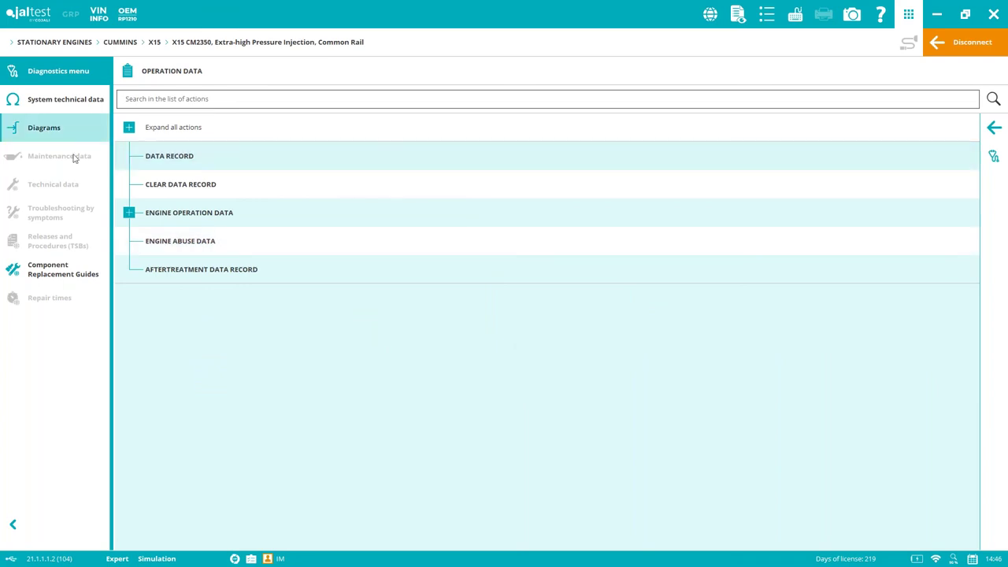
click(130, 213)
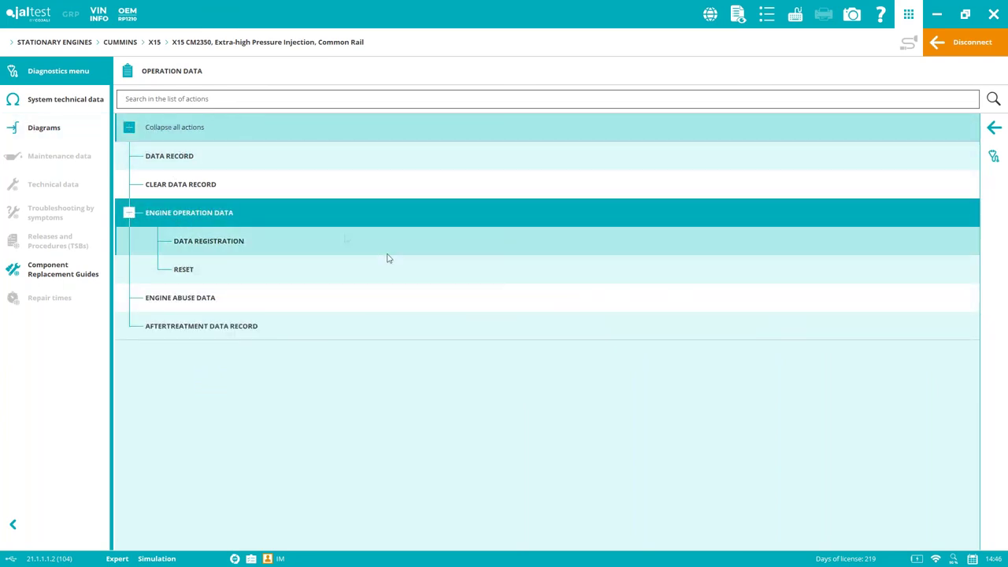
click(239, 297)
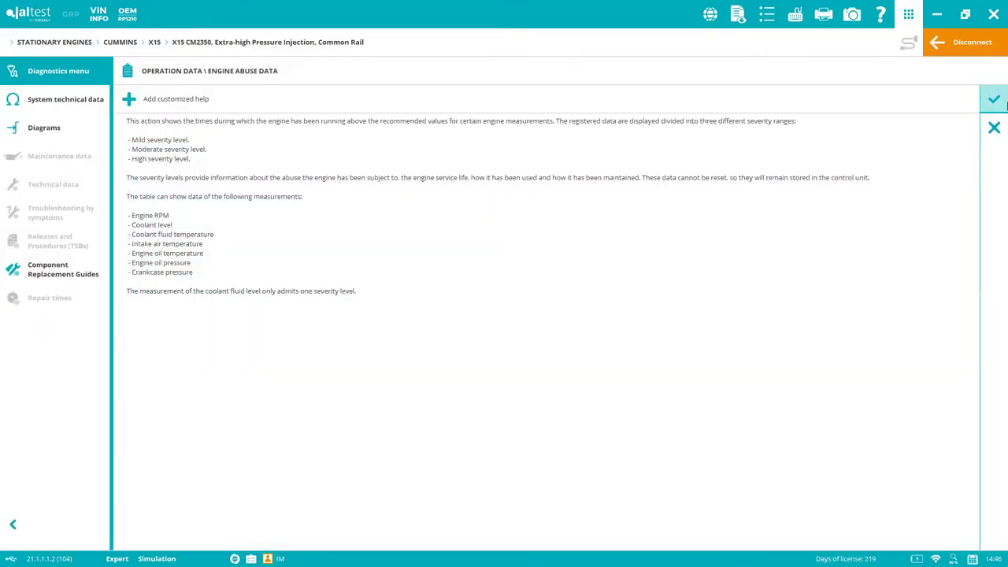
click(993, 99)
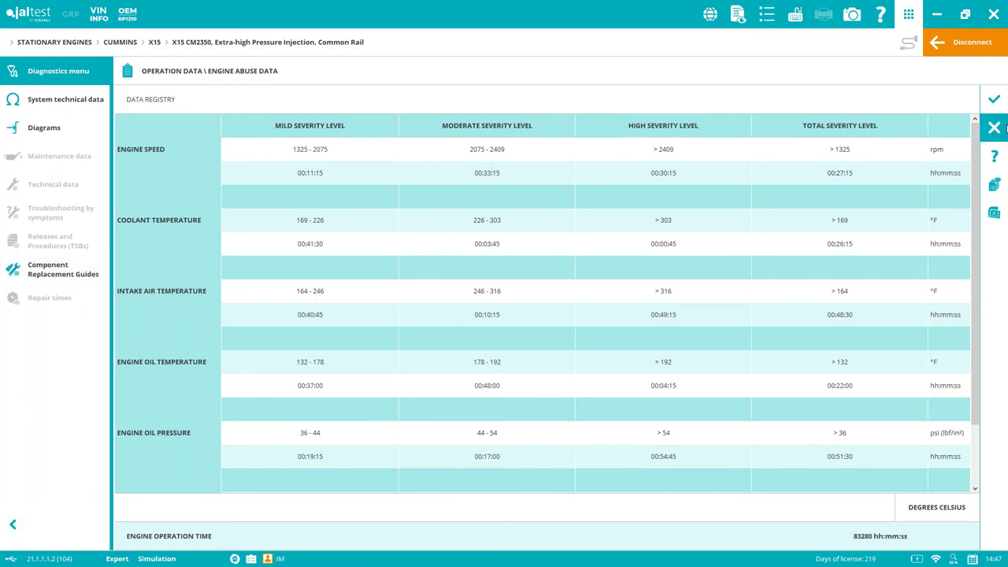
key(Escape)
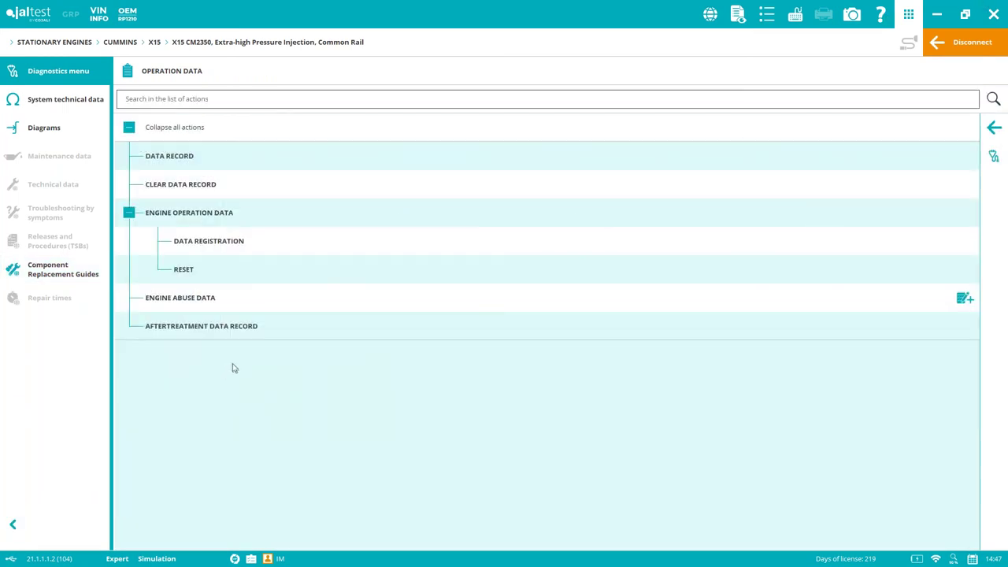
- View the Last Regenerations table of the Aftertreatment Data Record and leave the operation data
click(225, 327)
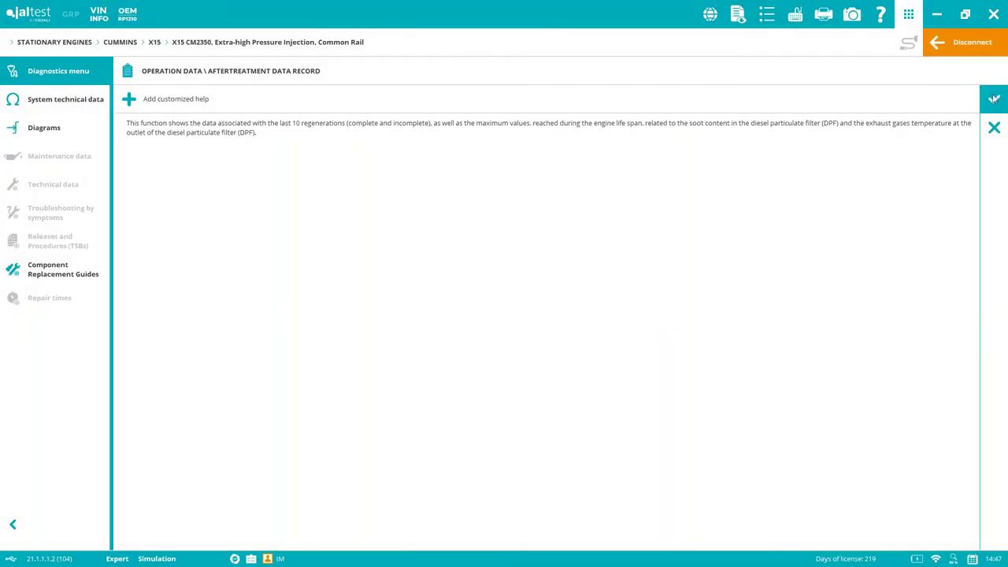
click(993, 99)
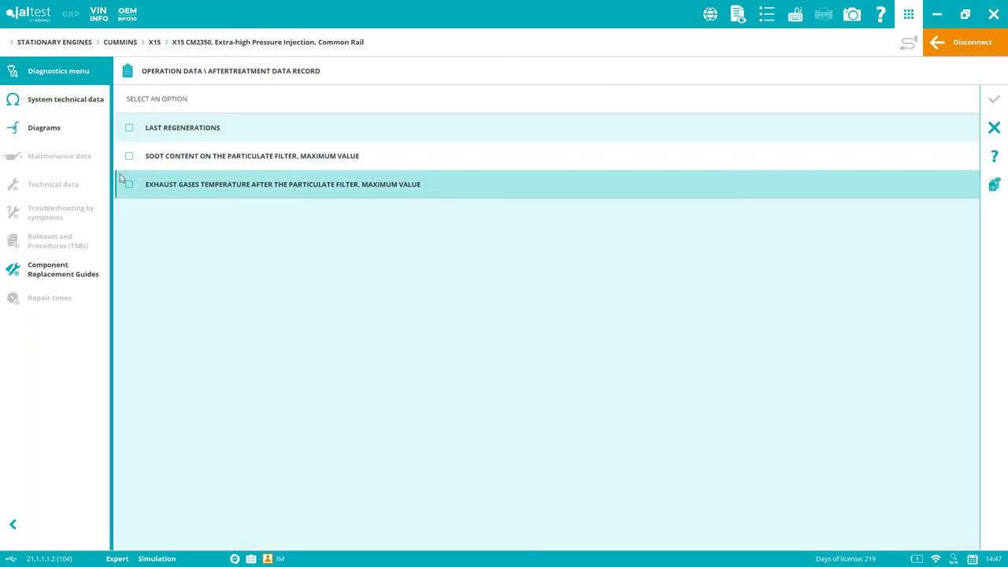
click(130, 128)
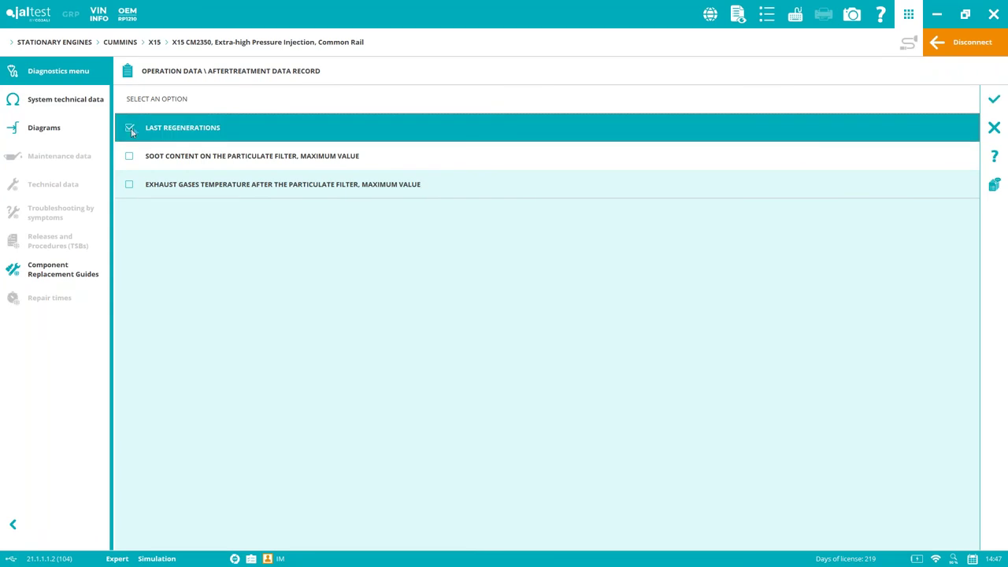
click(993, 99)
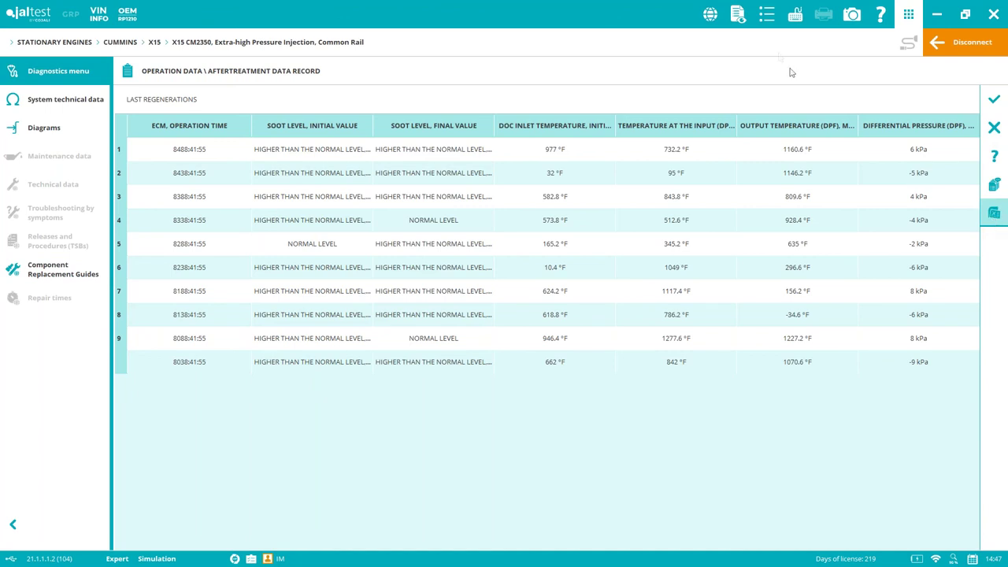
click(994, 127)
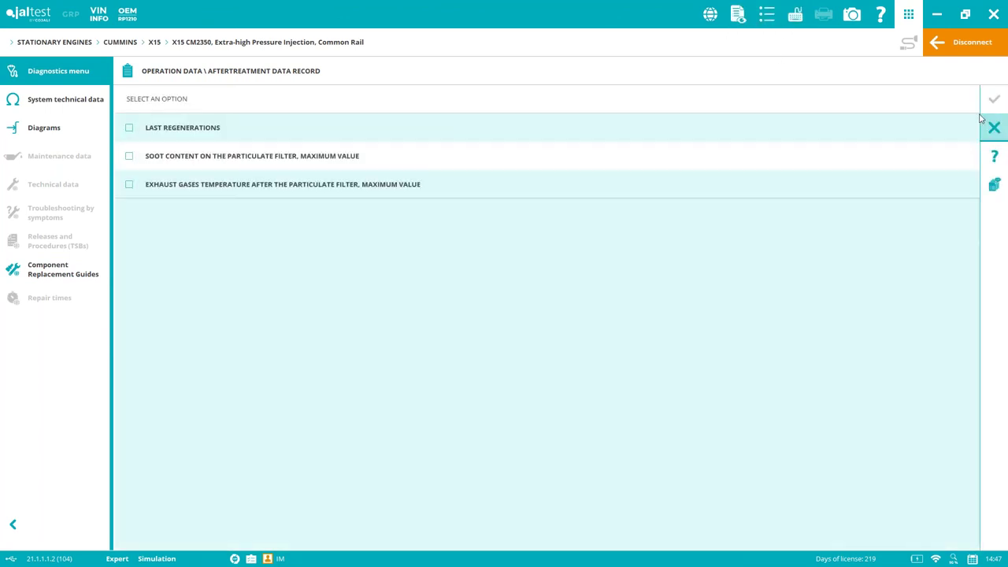
click(995, 129)
click(1000, 131)
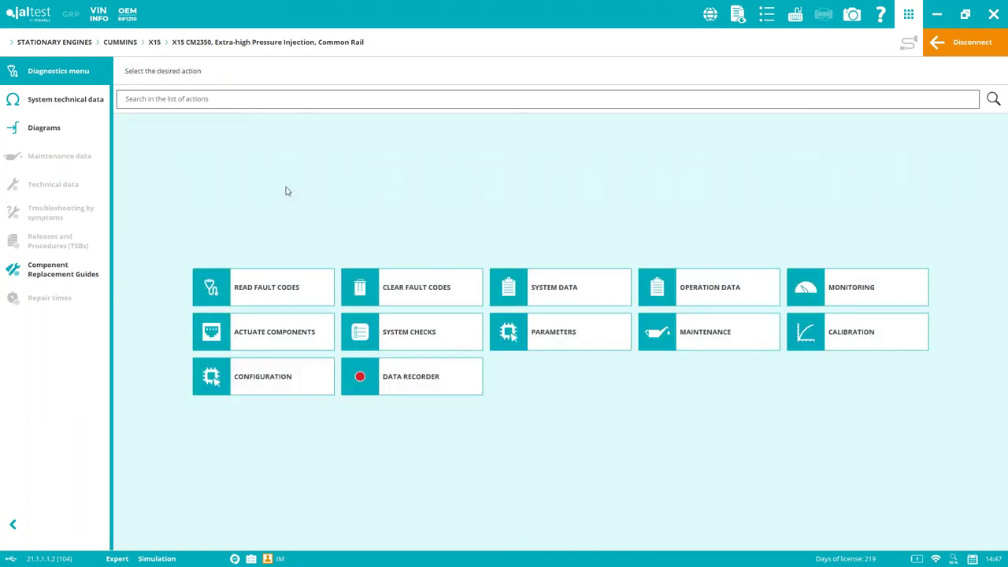
- Recheck the stored fault codes and look over the component actuations available for the engine
click(308, 302)
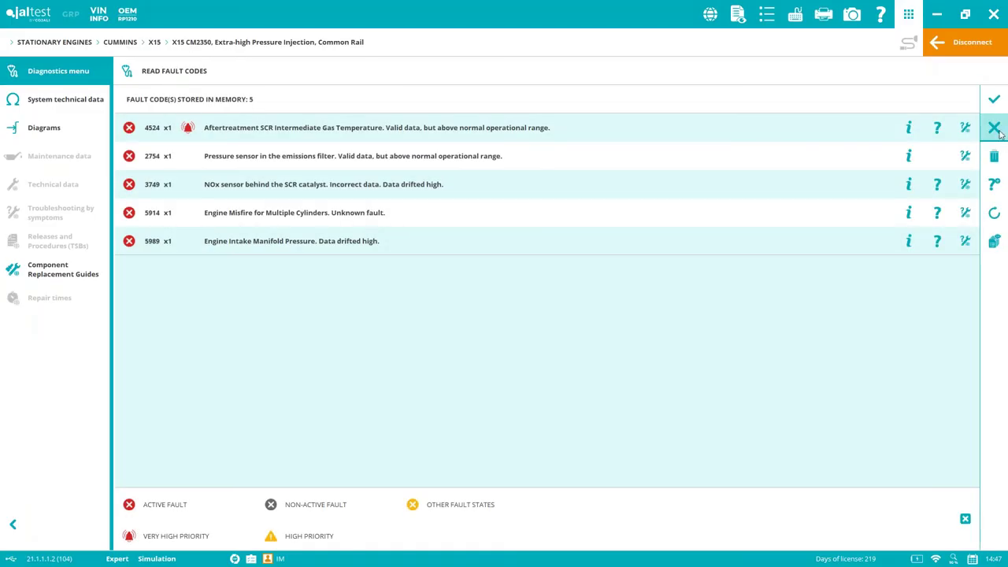
click(993, 130)
click(277, 331)
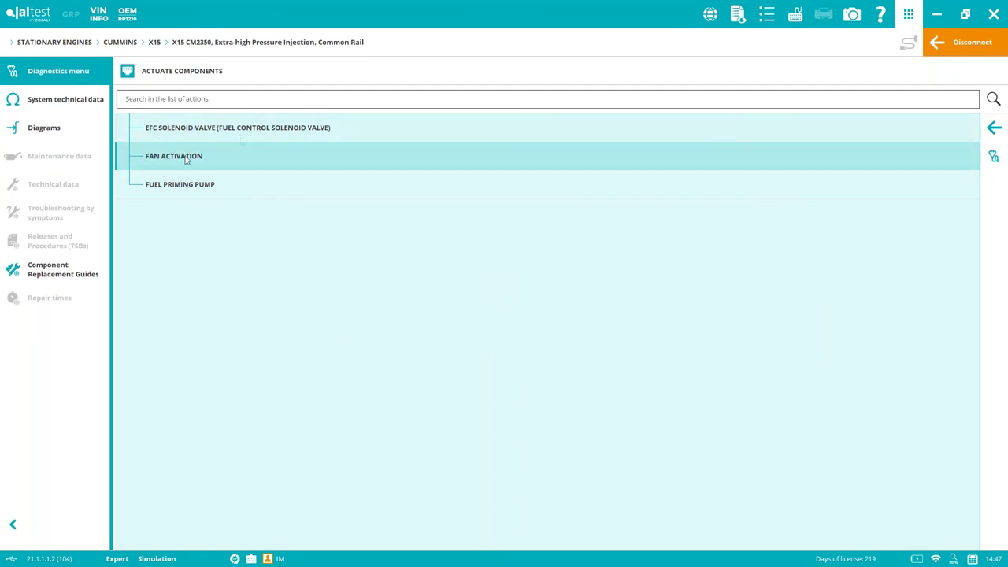
click(994, 129)
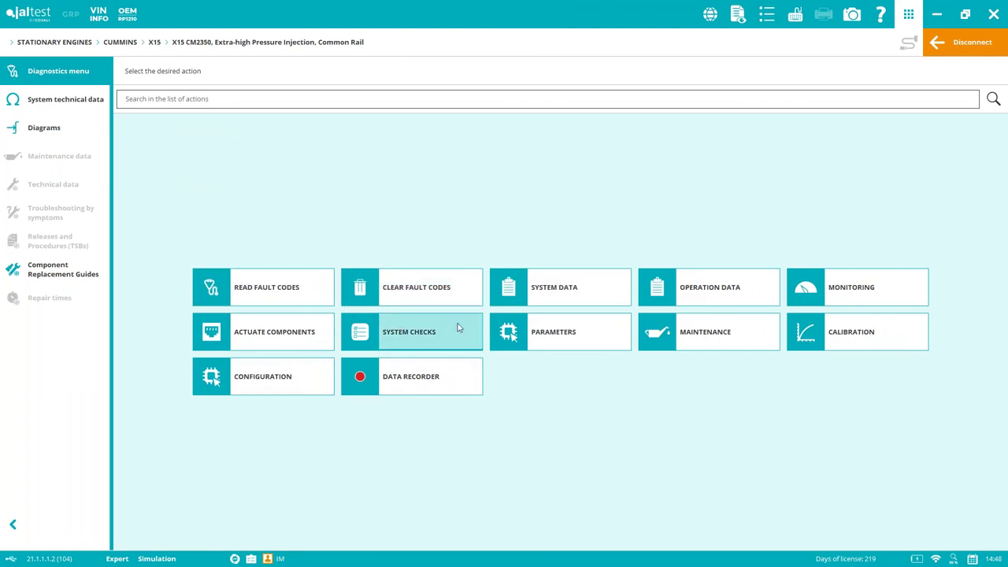
- Open the system checks and expand the Cylinder Cut-Out and AdBlue/DEF groups to show their tests
click(459, 329)
click(129, 156)
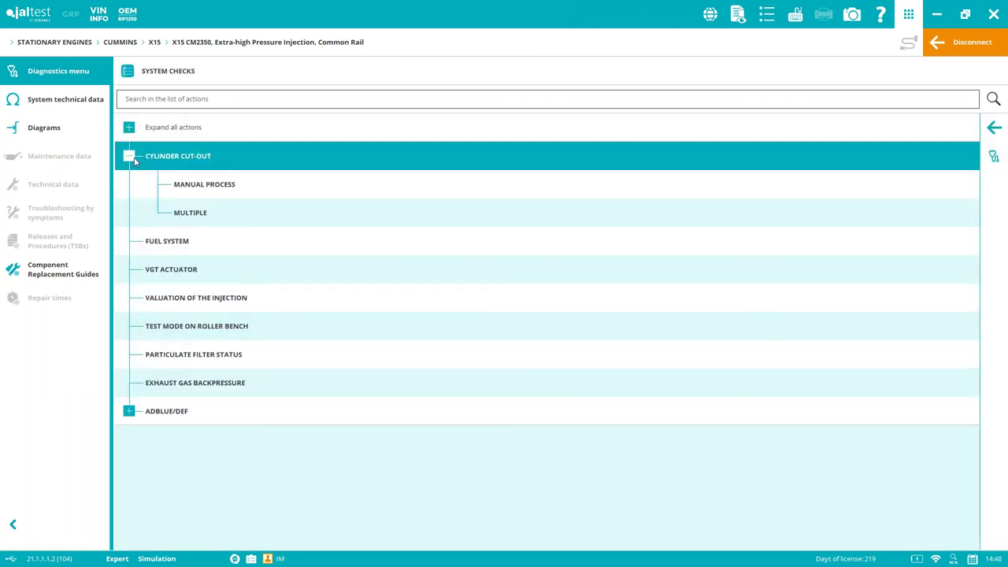
click(129, 410)
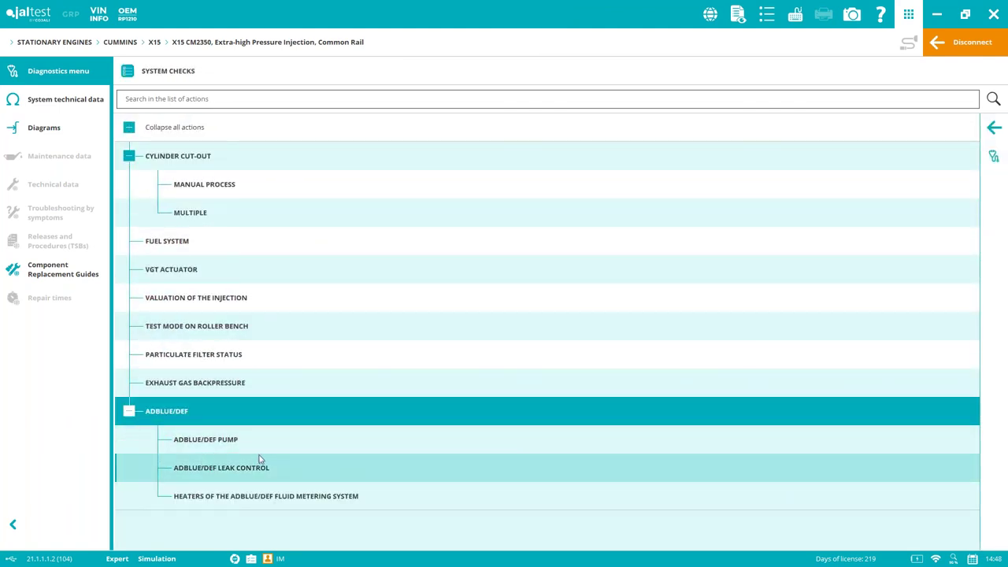